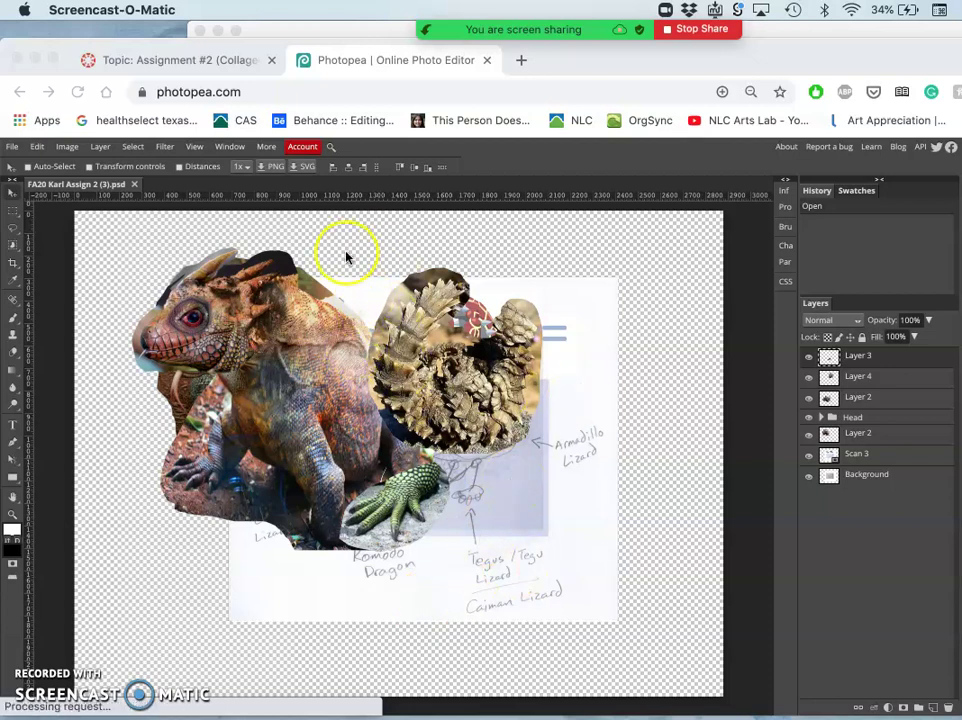
Check which cutouts the top two layers hold by switching their visibility off and on
{"action": "left_click", "coordinate": [10, 197]}
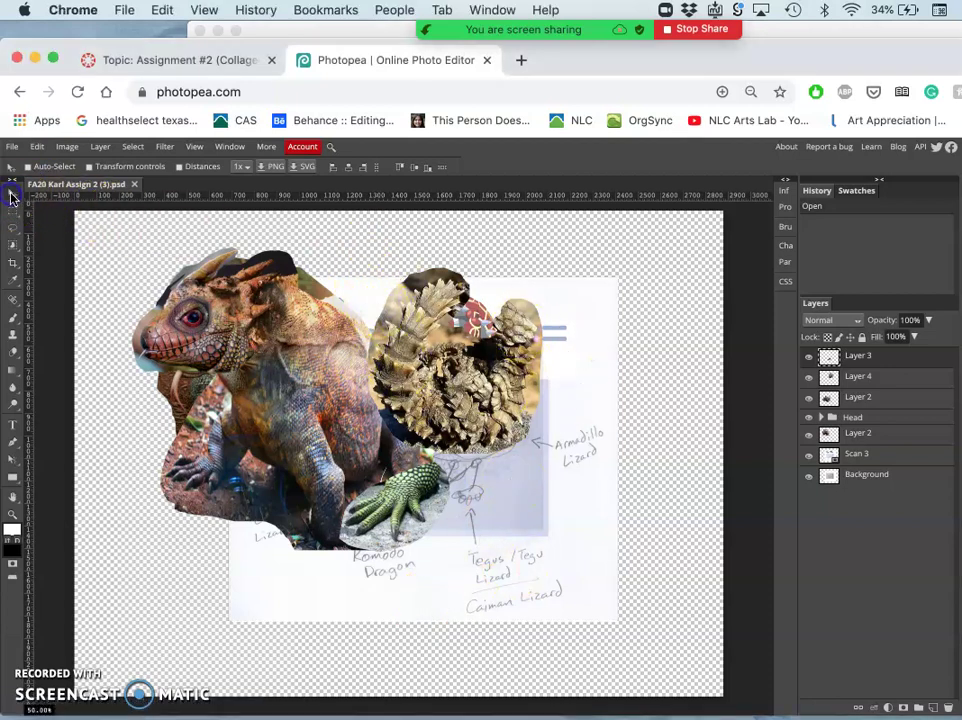
{"action": "left_click", "coordinate": [809, 360]}
{"action": "left_click", "coordinate": [809, 360]}
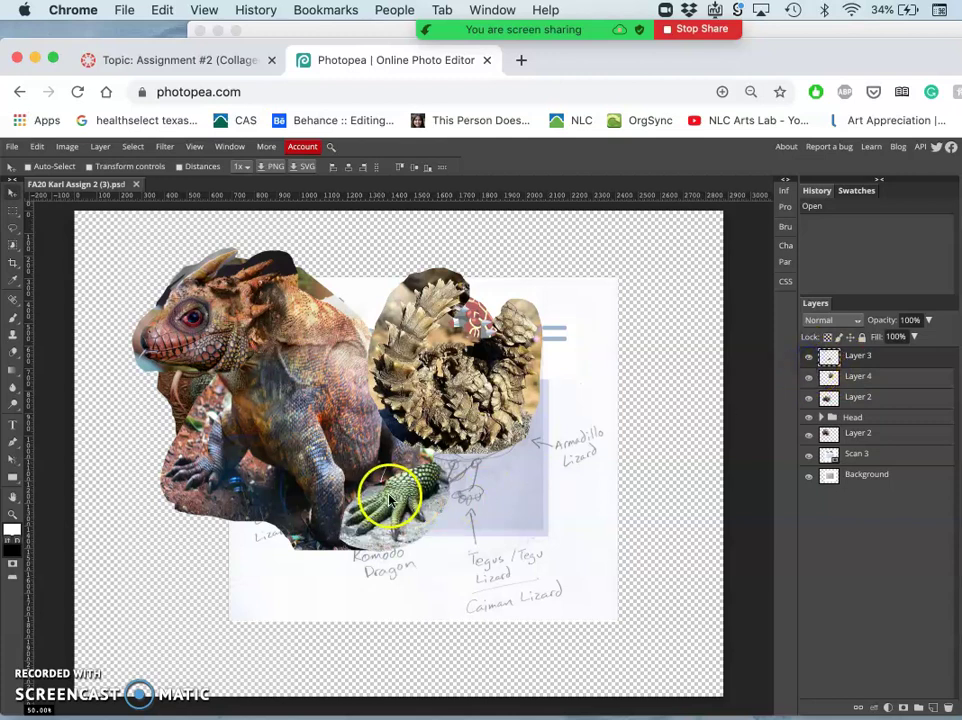
{"action": "left_click", "coordinate": [809, 378]}
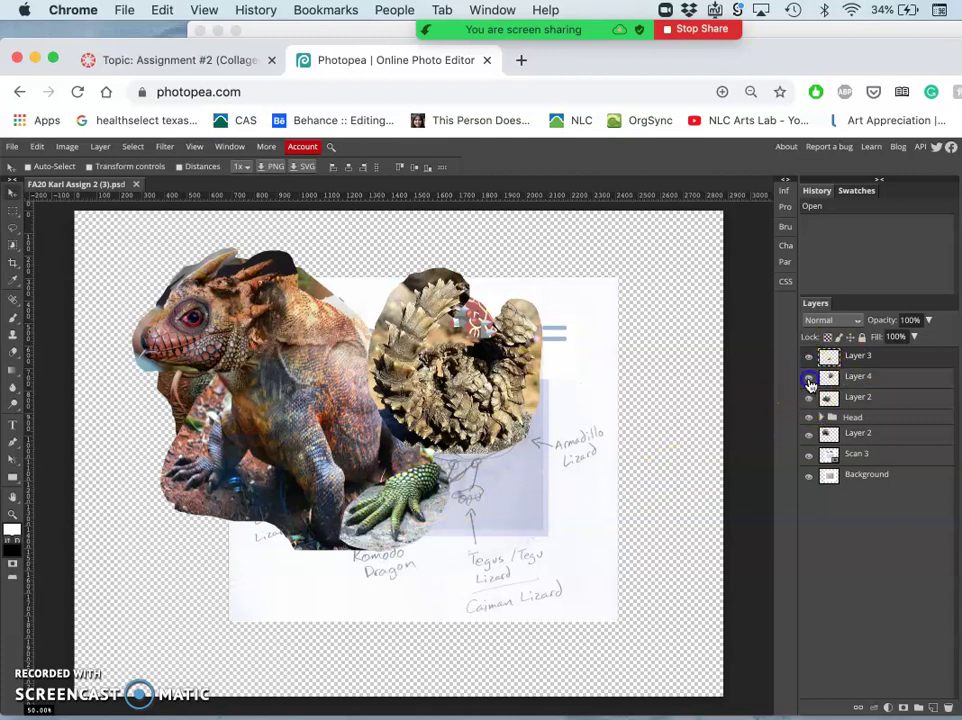
{"action": "left_click", "coordinate": [809, 379]}
Try moving the green lizard foot cutout away from the body with Auto-Select on, and undo the move
{"action": "left_click", "coordinate": [10, 195]}
{"action": "left_click_drag", "start_coordinate": [472, 409], "coordinate": [531, 457]}
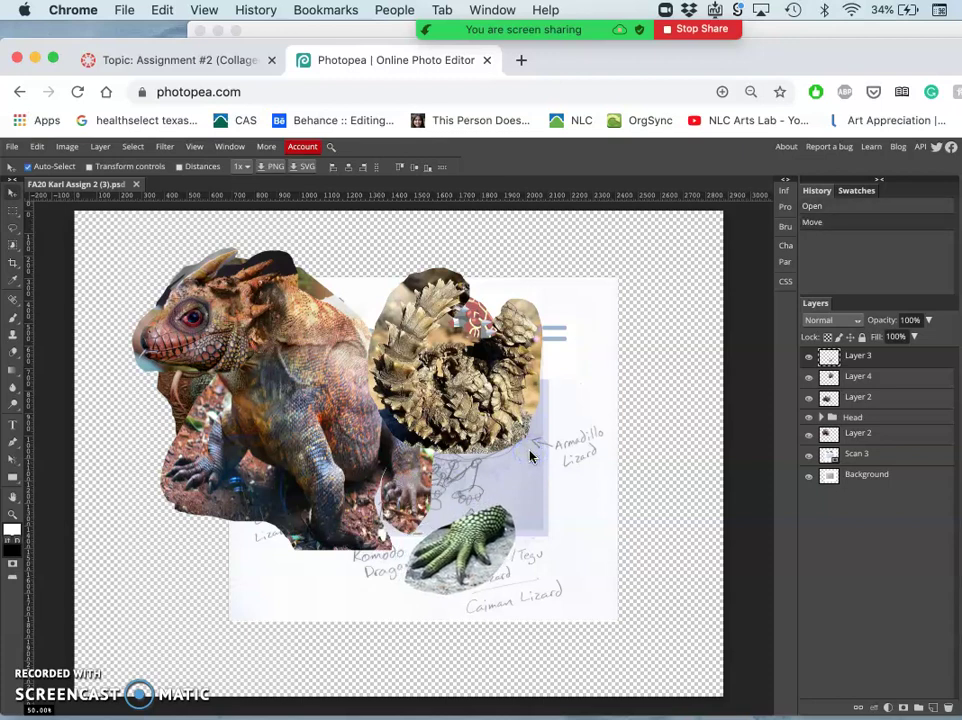
{"action": "key", "text": "super+z"}
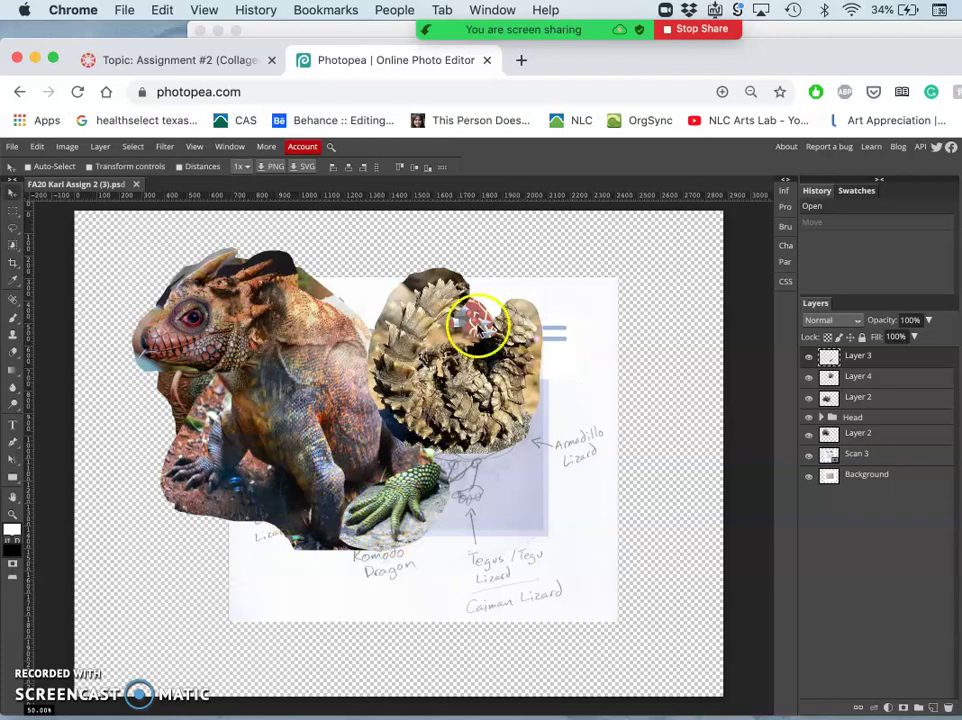
Place the image prehistoric-4609489.jpg from Finder into the collage at full size
{"action": "left_click", "coordinate": [797, 31]}
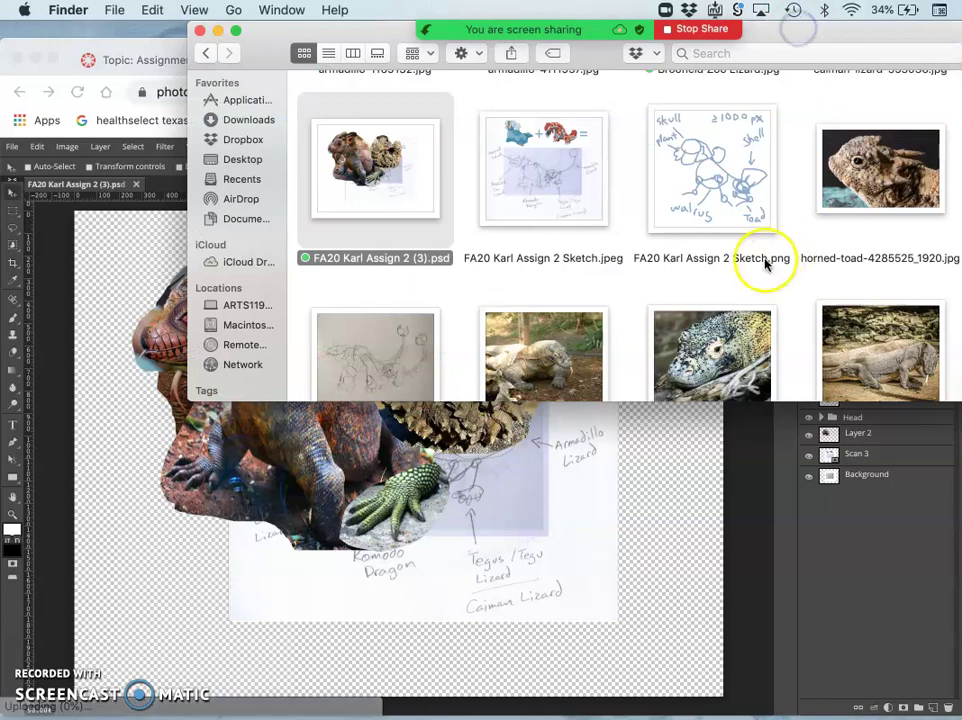
{"action": "scroll", "coordinate": [766, 263], "scroll_direction": "down", "scroll_amount": 5}
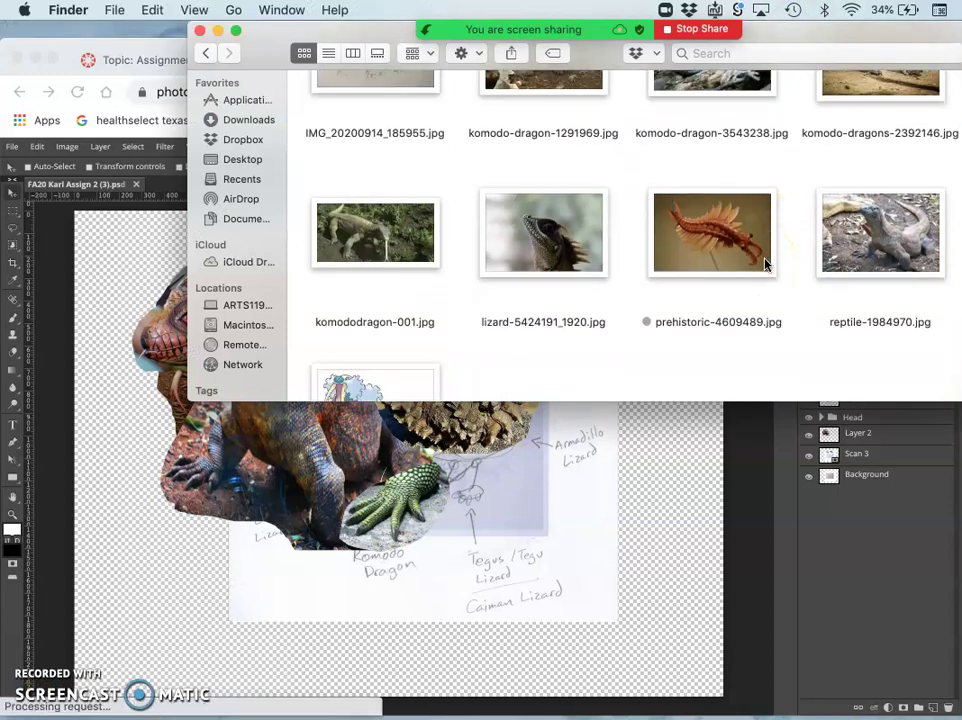
{"action": "left_click", "coordinate": [727, 222]}
{"action": "left_click_drag", "start_coordinate": [727, 222], "coordinate": [565, 490]}
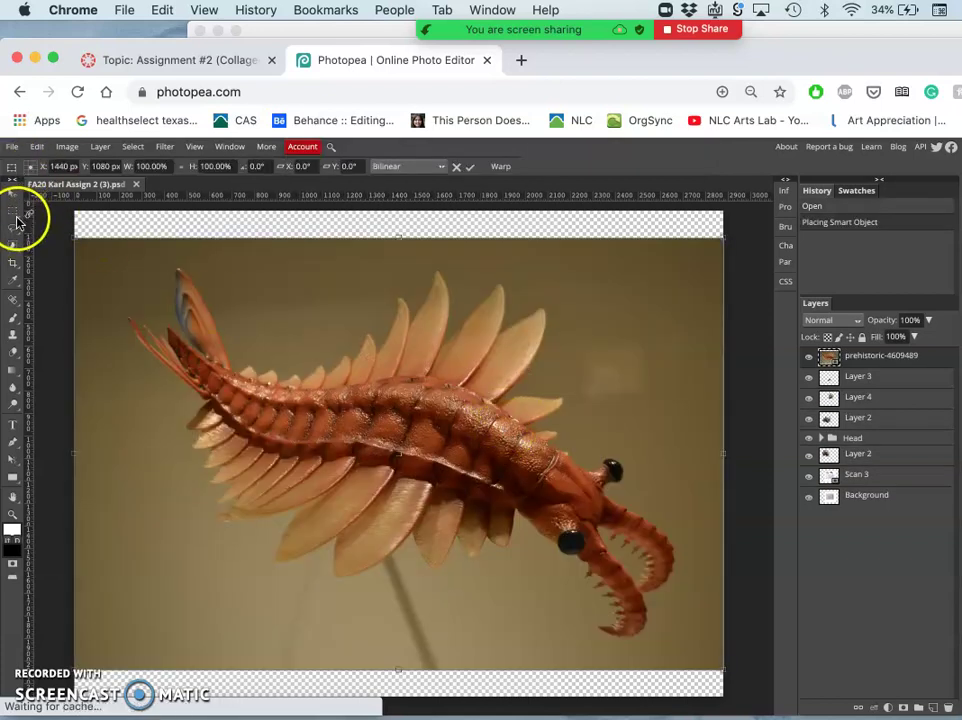
{"action": "left_click", "coordinate": [13, 229]}
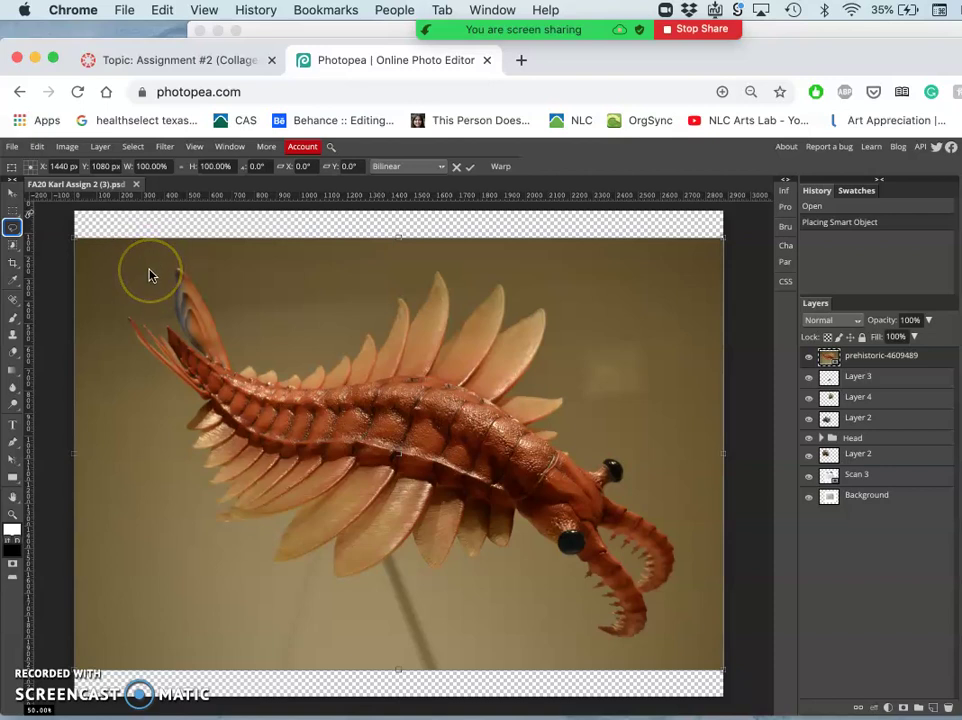
{"action": "key", "text": "Return"}
{"action": "left_click", "coordinate": [179, 258]}
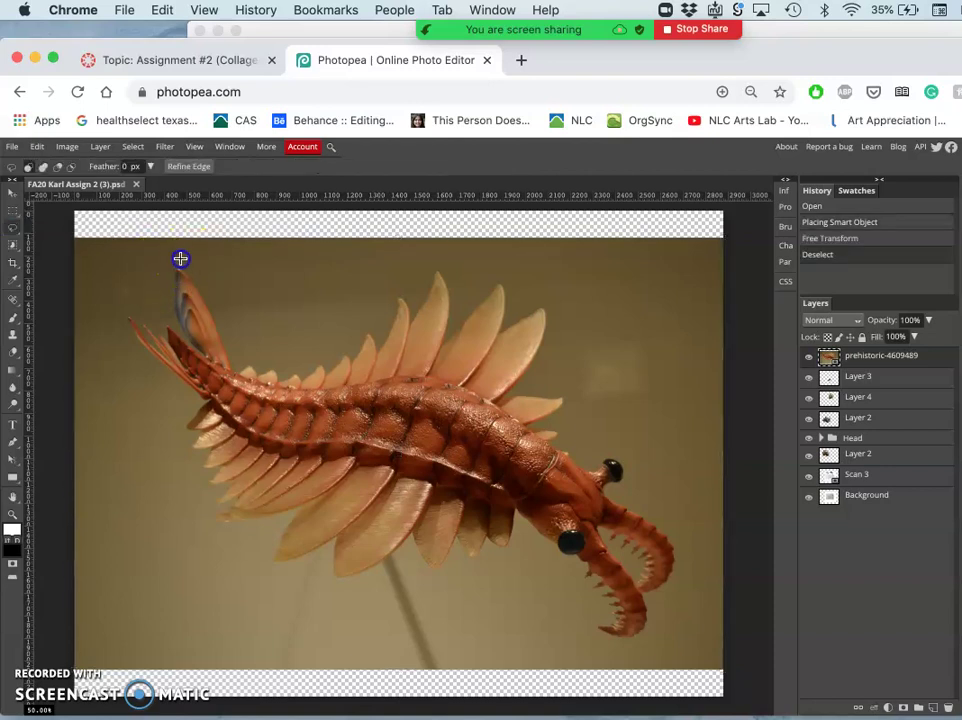
{"action": "mouse_move", "coordinate": [155, 283]}
{"action": "left_mouse_down"}
{"action": "mouse_move", "coordinate": [210, 262]}
{"action": "mouse_move", "coordinate": [161, 281]}
{"action": "mouse_move", "coordinate": [204, 270]}
{"action": "left_mouse_up"}
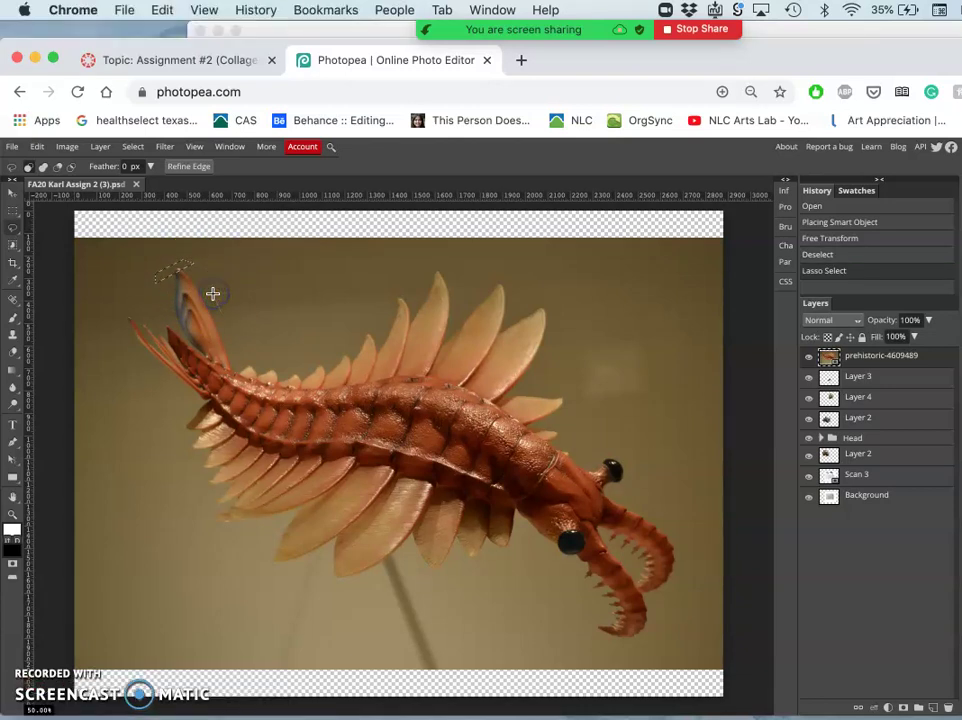
{"action": "left_click", "coordinate": [213, 291]}
{"action": "mouse_move", "coordinate": [226, 317]}
{"action": "left_mouse_down"}
{"action": "mouse_move", "coordinate": [177, 260]}
{"action": "mouse_move", "coordinate": [162, 286]}
{"action": "mouse_move", "coordinate": [121, 303]}
{"action": "mouse_move", "coordinate": [114, 337]}
{"action": "mouse_move", "coordinate": [161, 401]}
{"action": "left_mouse_up"}
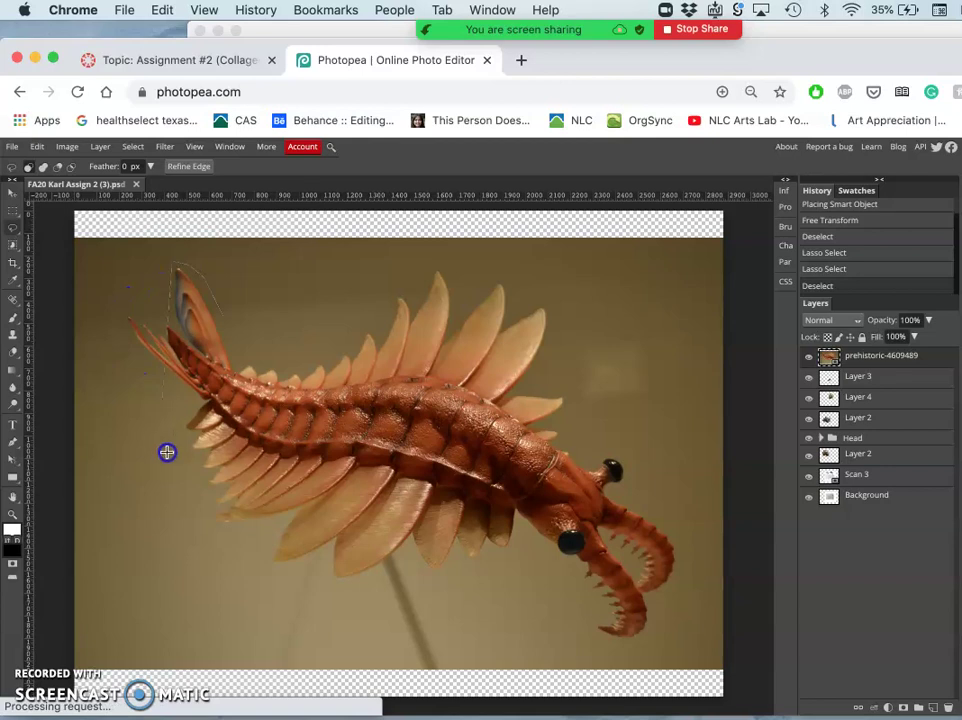
{"action": "left_click_drag", "start_coordinate": [198, 511], "coordinate": [198, 511]}
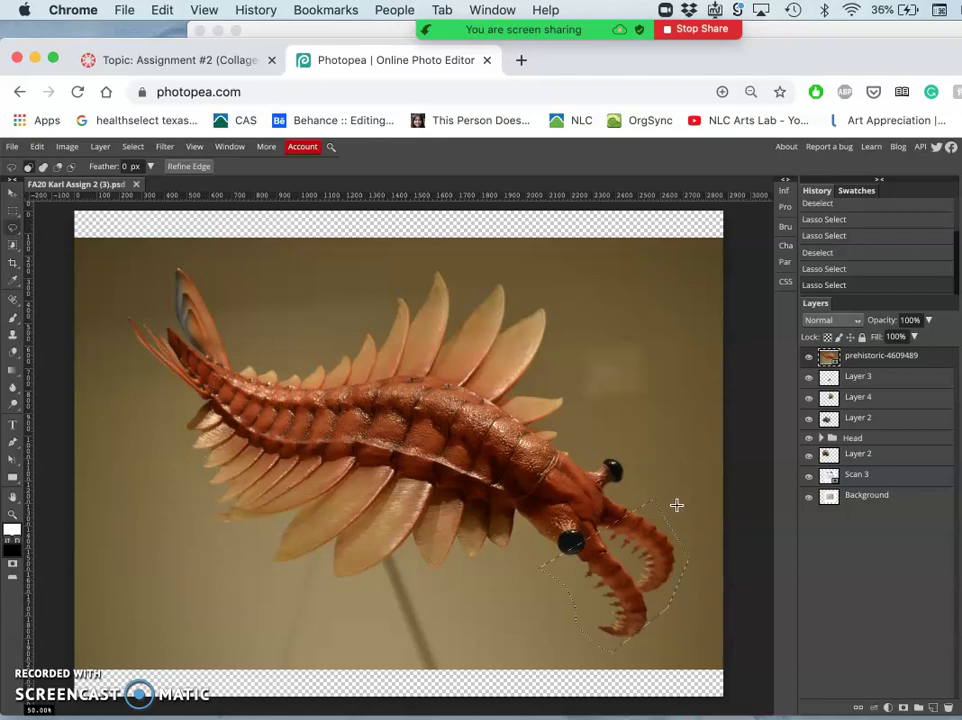
Copy the prehistoric creature with a loose lasso outline to a new layer and delete the placed original layer
{"action": "left_click", "coordinate": [627, 322]}
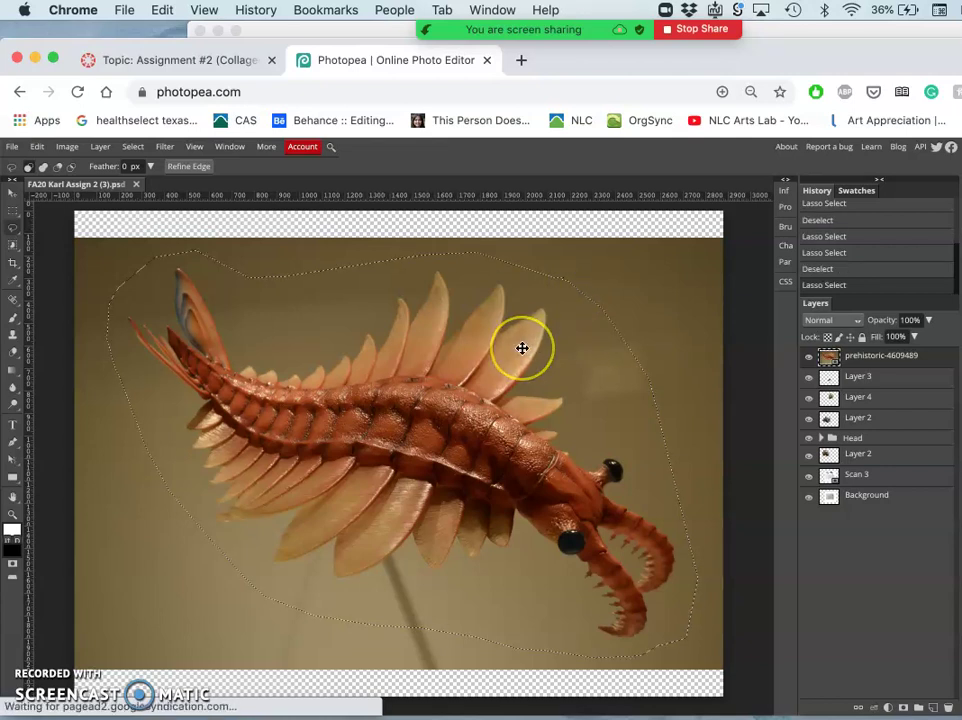
{"action": "key", "text": "super+j"}
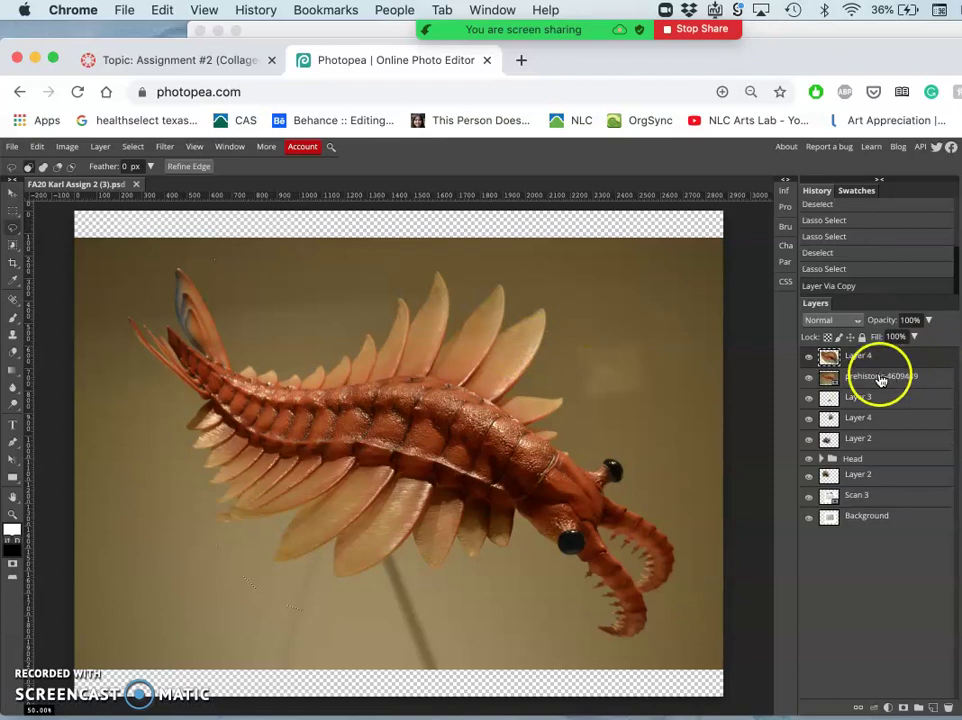
{"action": "left_click", "coordinate": [807, 379]}
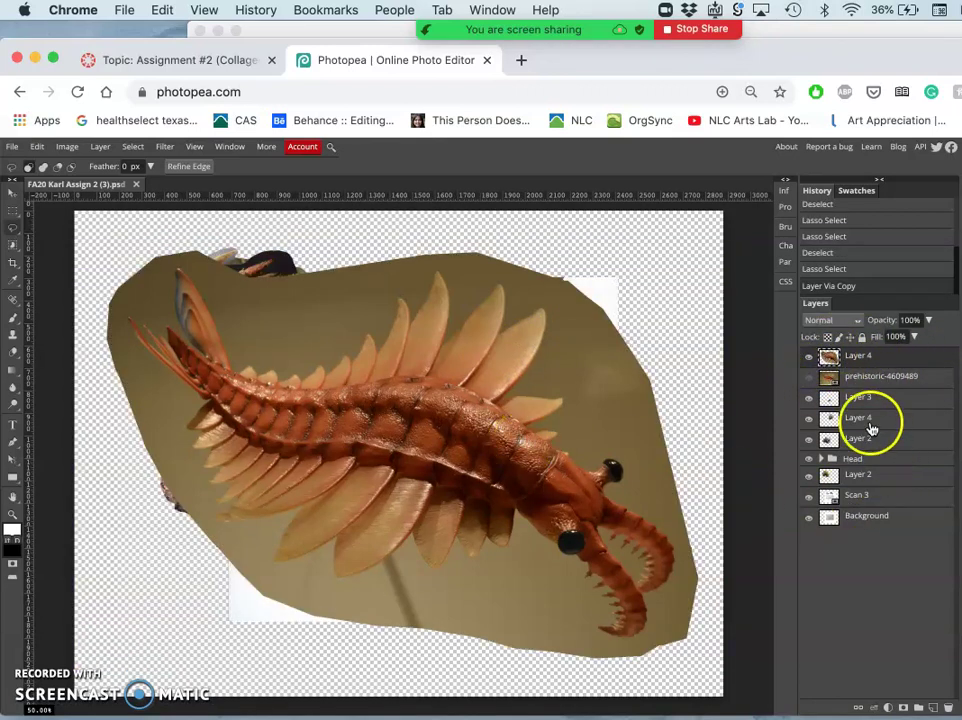
{"action": "left_click", "coordinate": [856, 380]}
{"action": "left_click", "coordinate": [811, 380]}
{"action": "left_click", "coordinate": [860, 380]}
{"action": "key", "text": "Delete"}
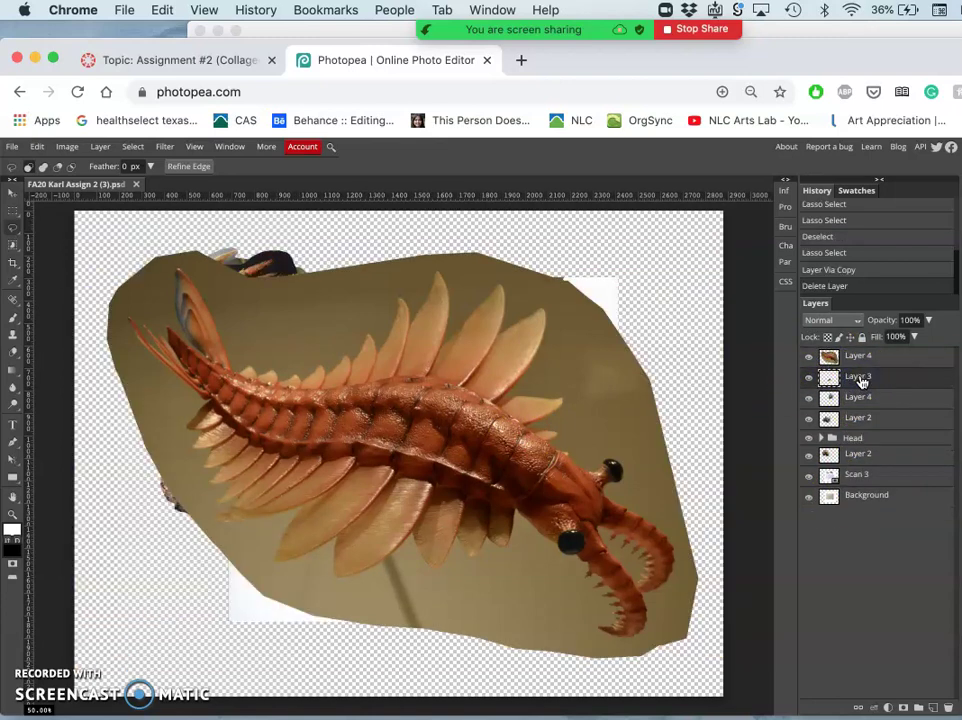
On the creature cutout layer, select the olive background using the Magic Wand at tolerance 29 with Contiguous off
{"action": "left_click", "coordinate": [880, 357]}
{"action": "left_click", "coordinate": [607, 389]}
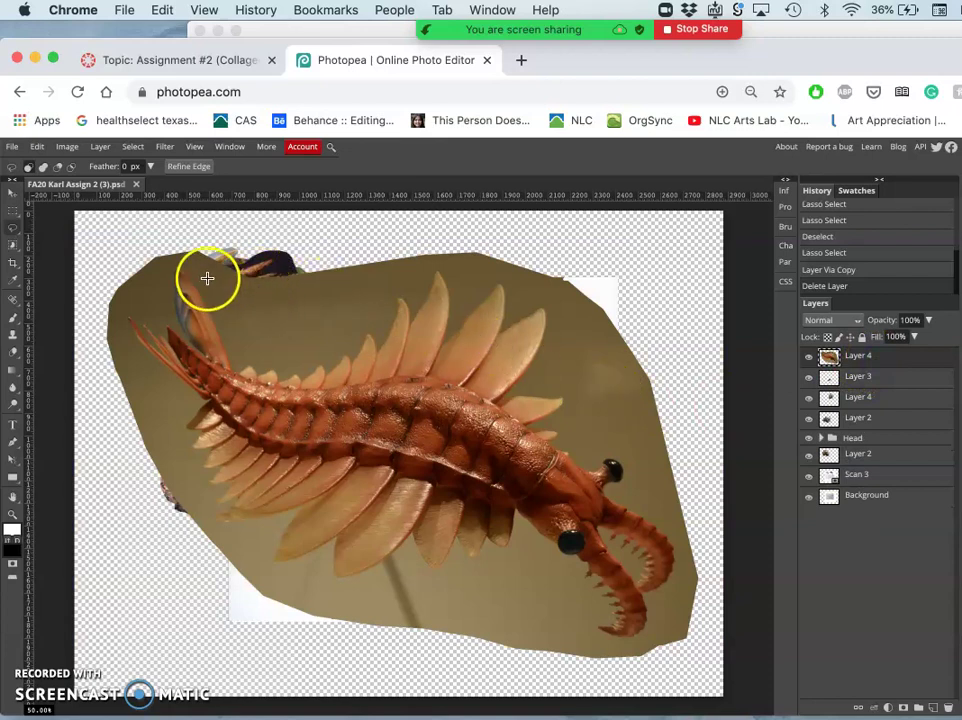
{"action": "left_click", "coordinate": [13, 245]}
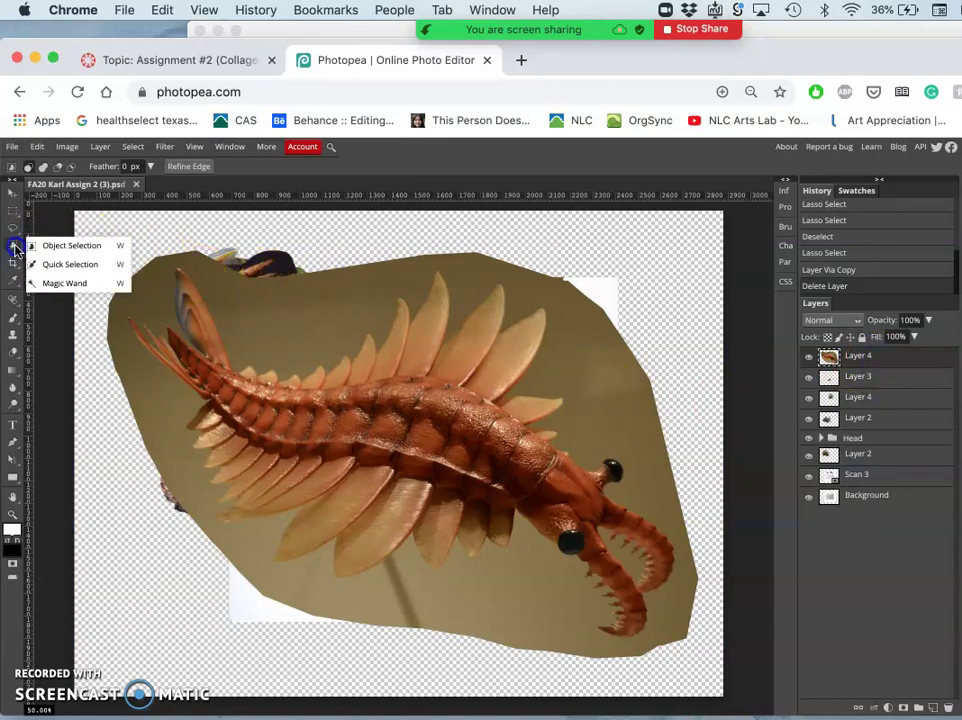
{"action": "left_click", "coordinate": [63, 265]}
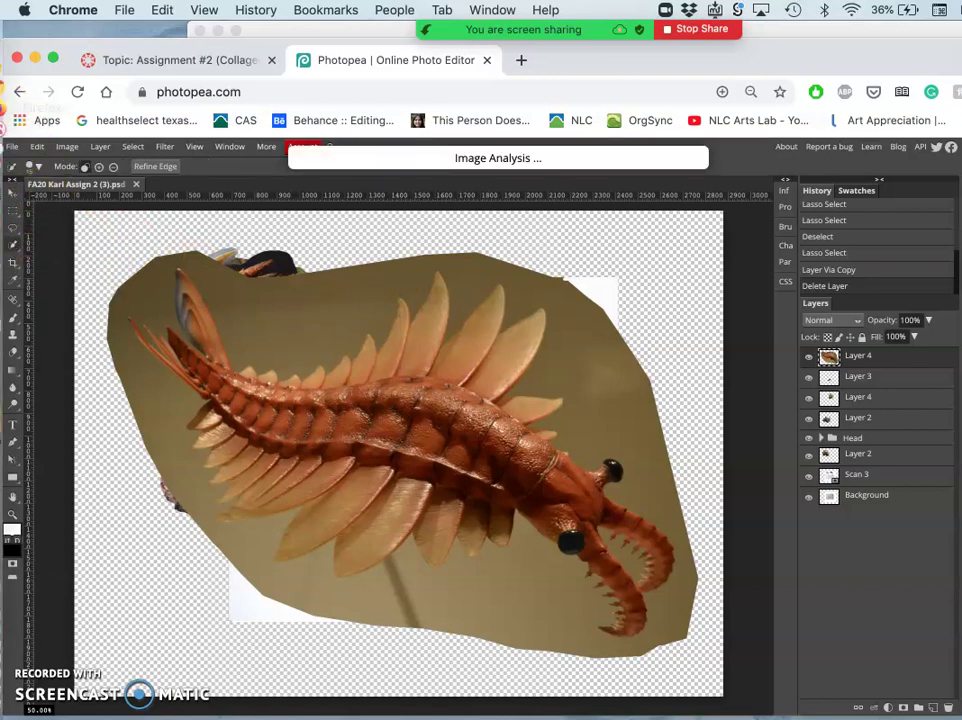
{"action": "left_click", "coordinate": [15, 243]}
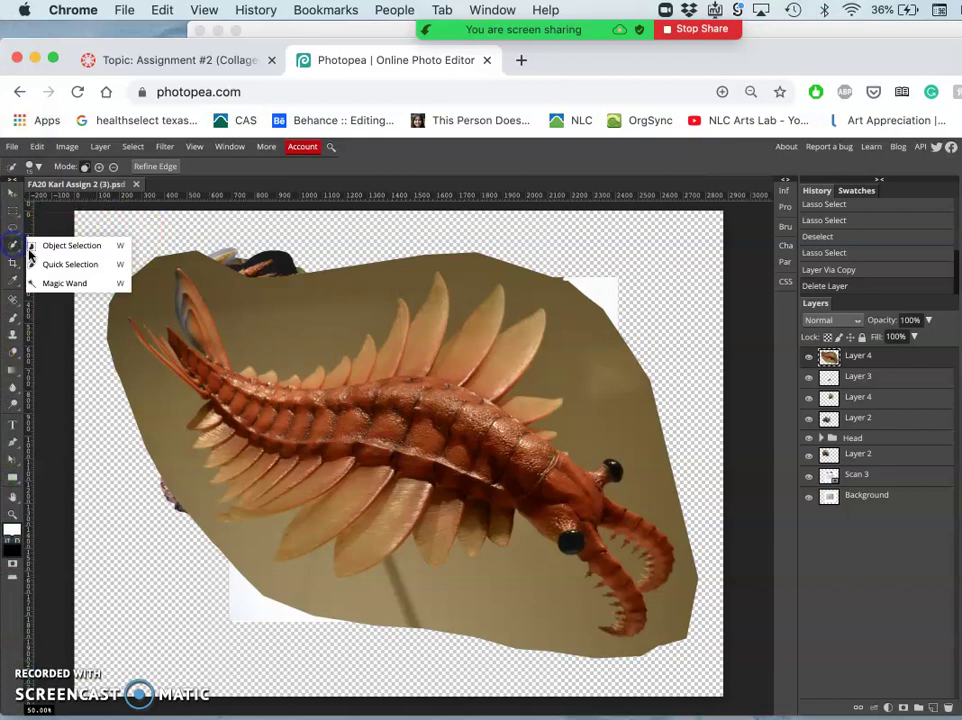
{"action": "left_click", "coordinate": [57, 283]}
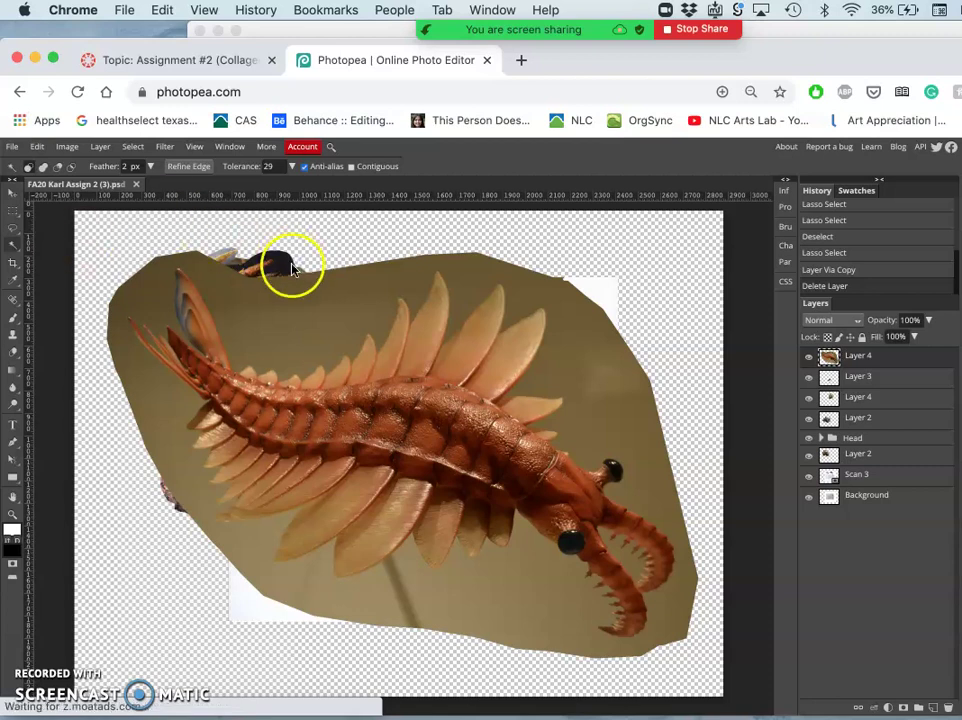
{"action": "left_click", "coordinate": [292, 318]}
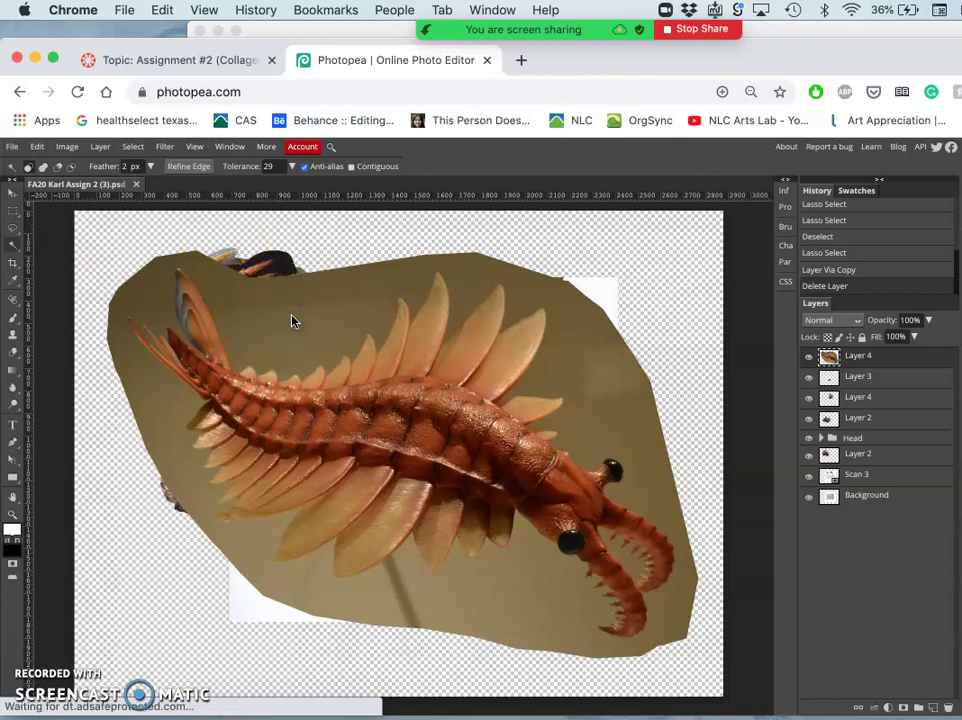
{"action": "left_click", "coordinate": [287, 308]}
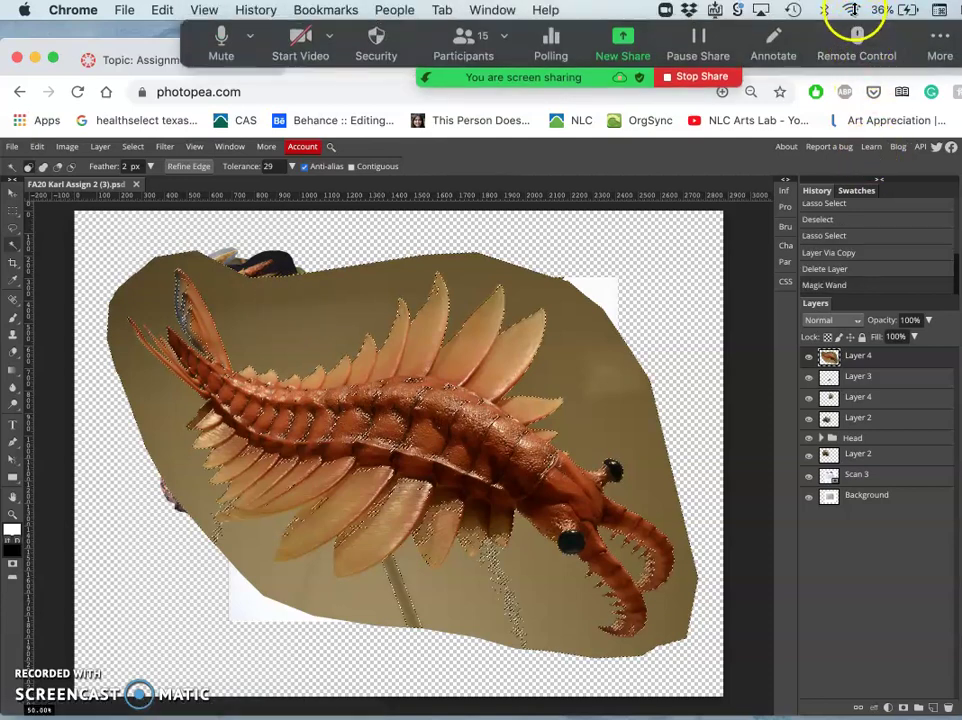
{"action": "left_click", "coordinate": [852, 10]}
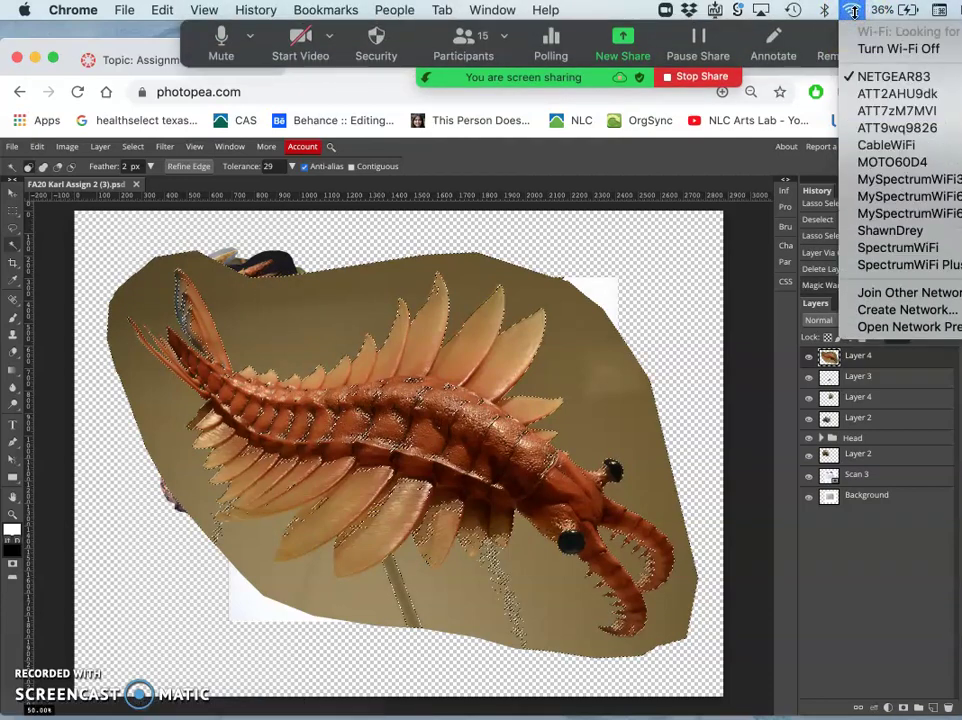
{"action": "left_click", "coordinate": [687, 300]}
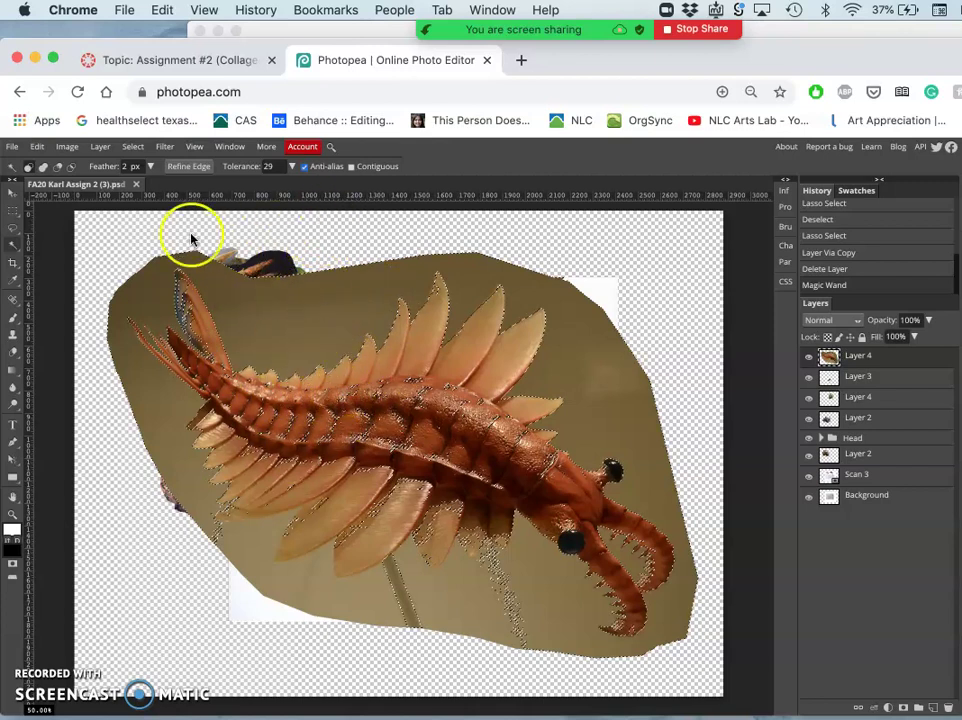
{"action": "left_click", "coordinate": [14, 230]}
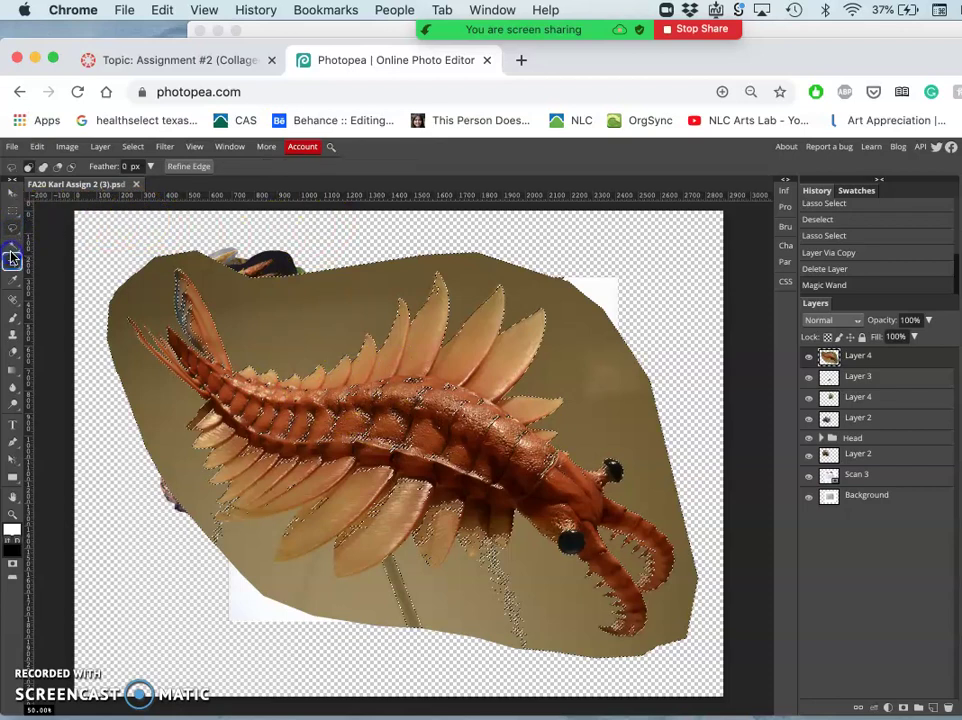
{"action": "left_click", "coordinate": [12, 256]}
{"action": "left_click", "coordinate": [12, 246]}
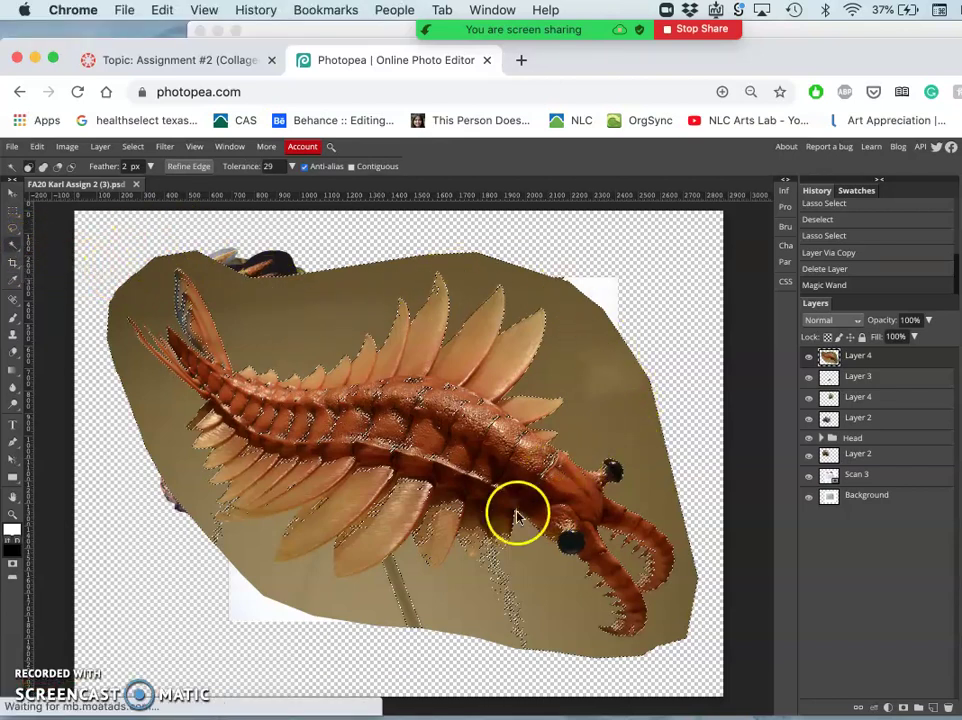
Turn on Contiguous for the Magic Wand, then select and delete the background above and right of the creature
{"action": "left_click", "coordinate": [351, 168]}
{"action": "left_click", "coordinate": [351, 168]}
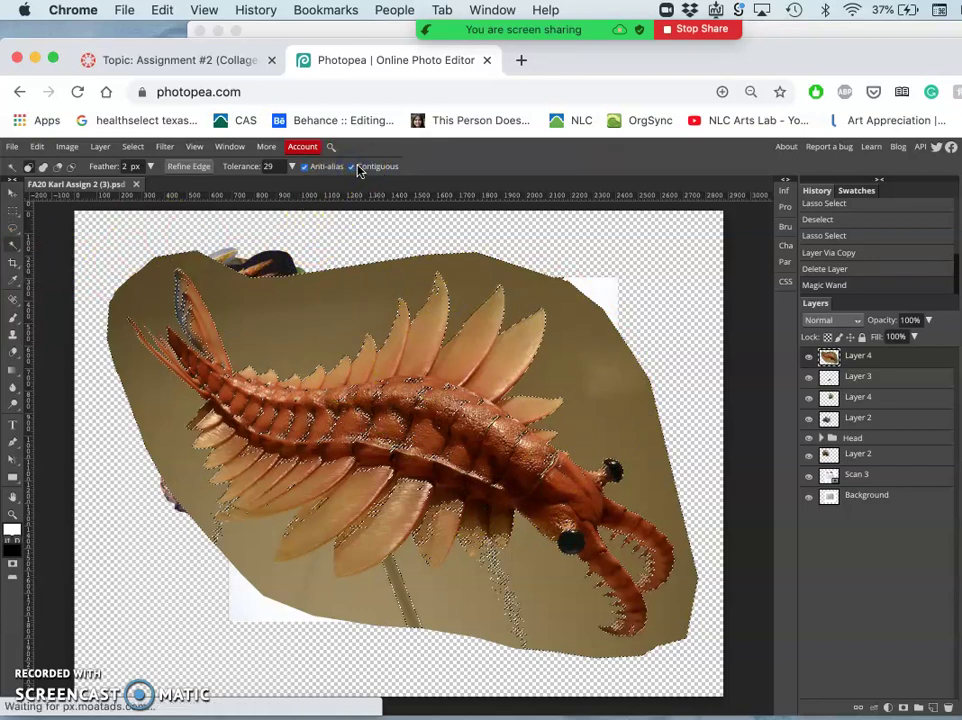
{"action": "left_click", "coordinate": [377, 197]}
{"action": "left_click", "coordinate": [336, 282]}
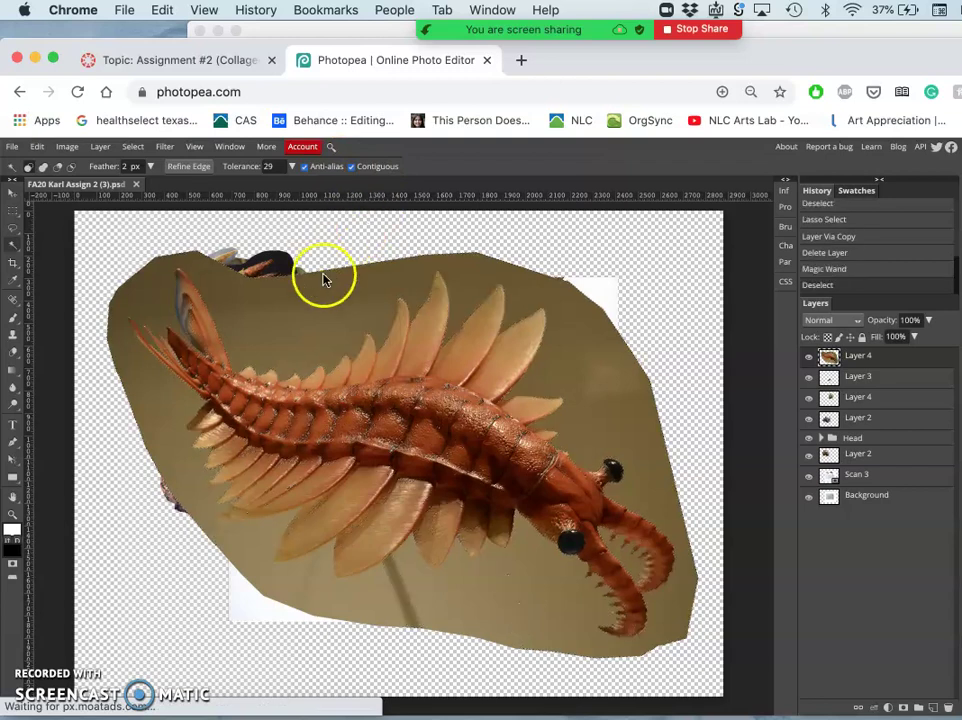
{"action": "left_click", "coordinate": [304, 325]}
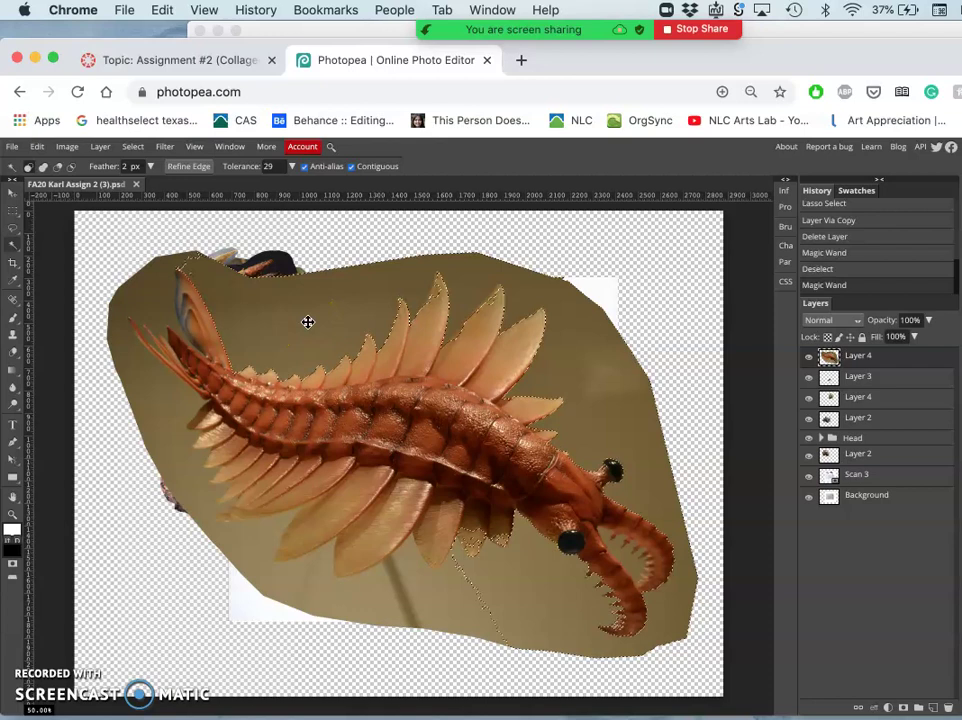
{"action": "key", "text": "Delete"}
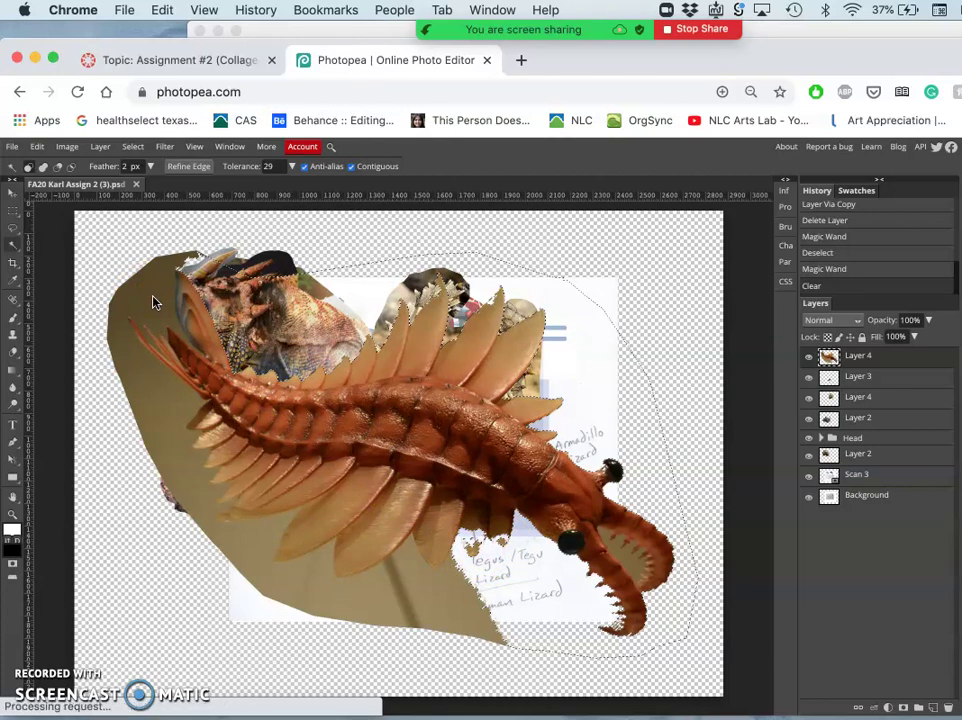
Select and delete the background areas below the creature on both sides of its support rod
{"action": "left_click", "coordinate": [181, 334]}
{"action": "left_click", "coordinate": [348, 588]}
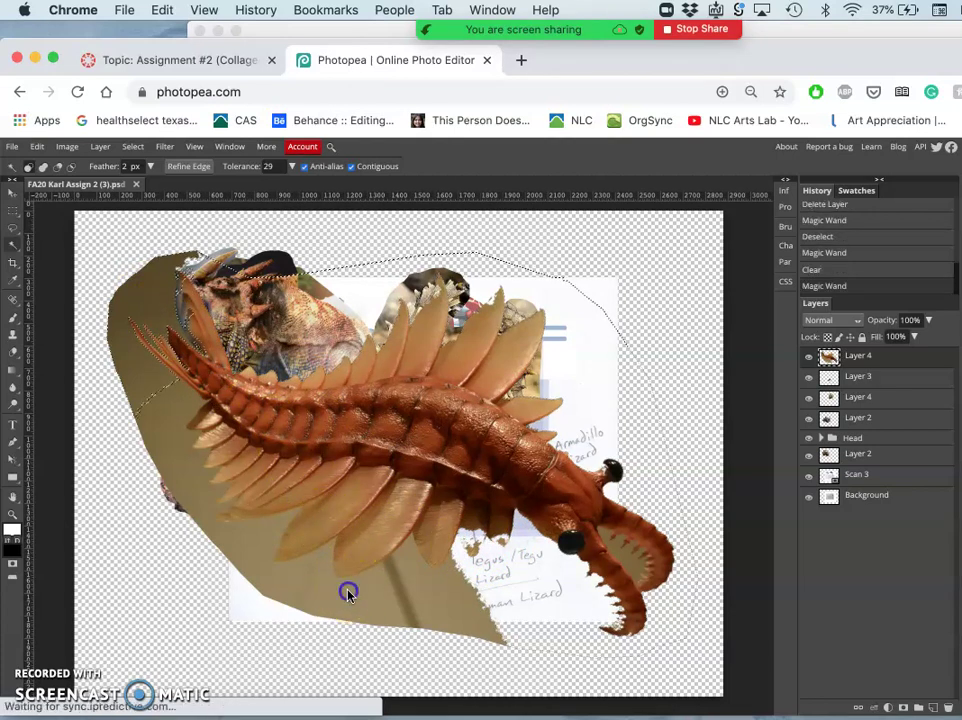
{"action": "left_click", "coordinate": [348, 596]}
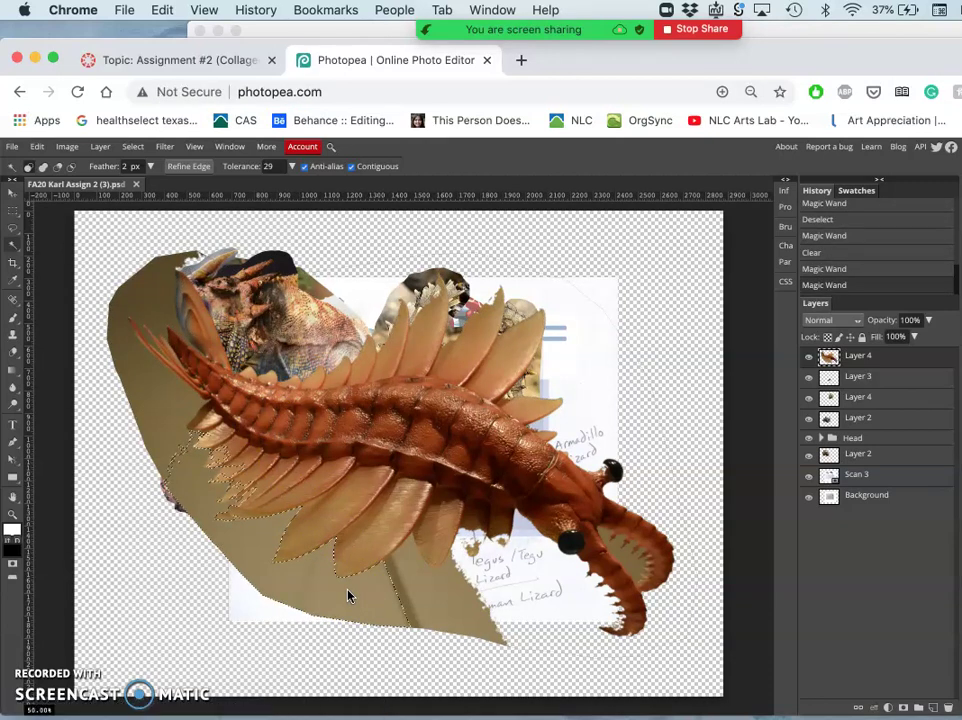
{"action": "key", "text": "Delete"}
{"action": "left_click", "coordinate": [446, 593]}
{"action": "key", "text": "Delete"}
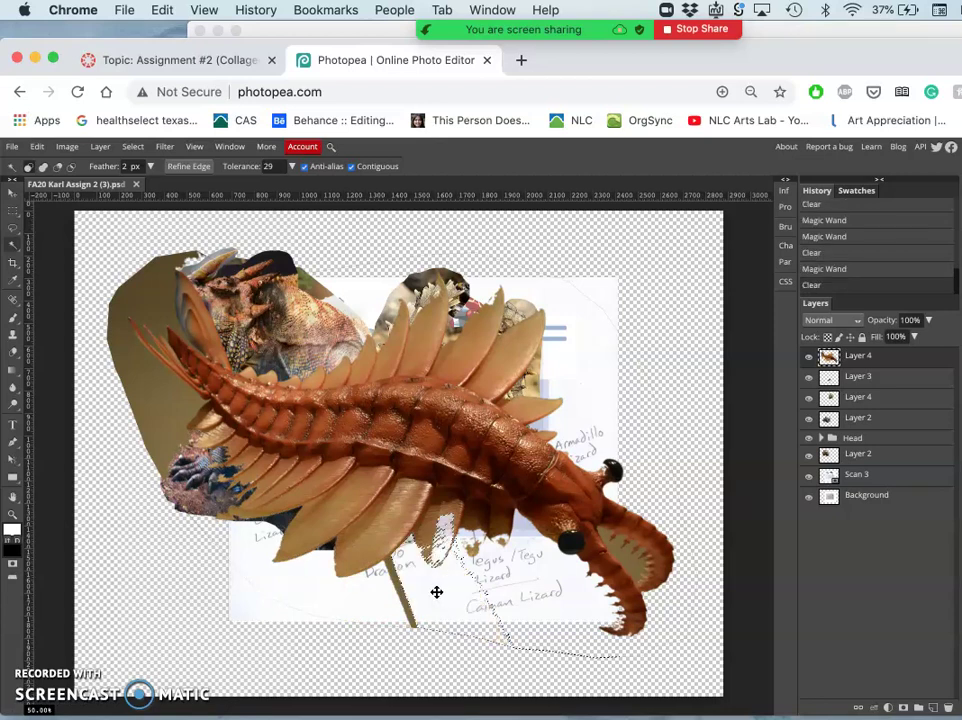
Undo the last background deletion beside the support rod, then select and delete the background beside the creature's tail with the Magic Wand
{"action": "key", "text": "ctrl+z"}
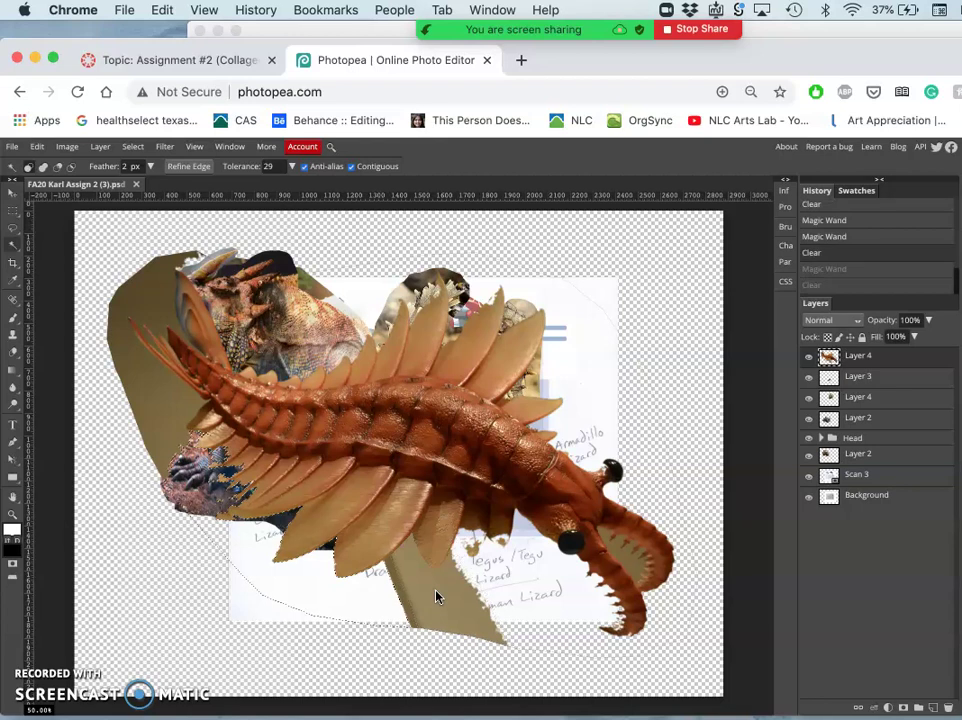
{"action": "left_click", "coordinate": [160, 404]}
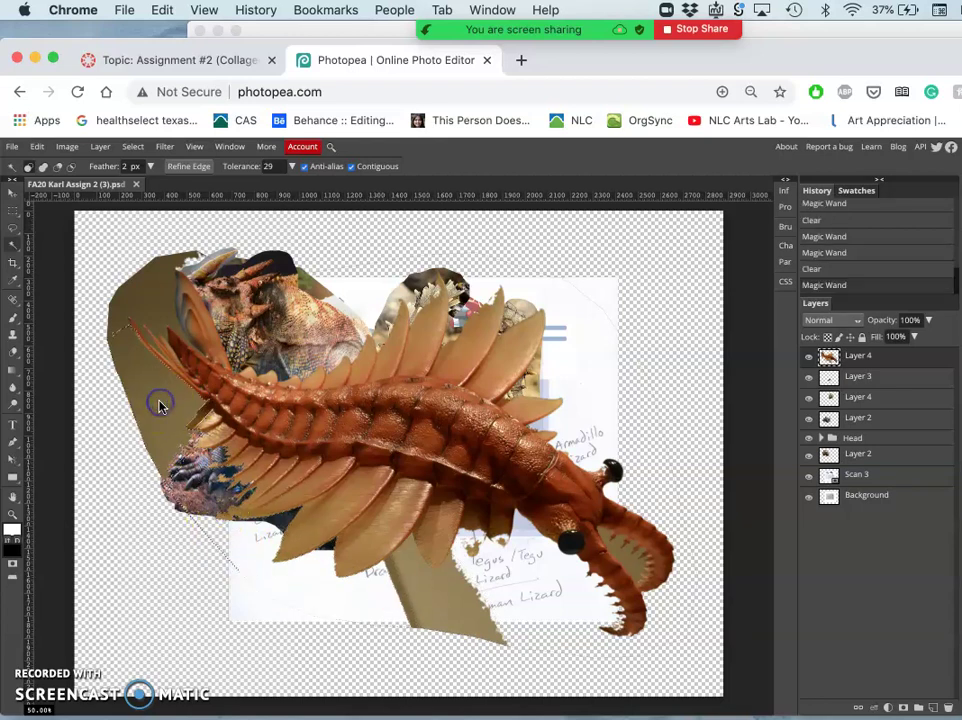
{"action": "key", "text": "Delete"}
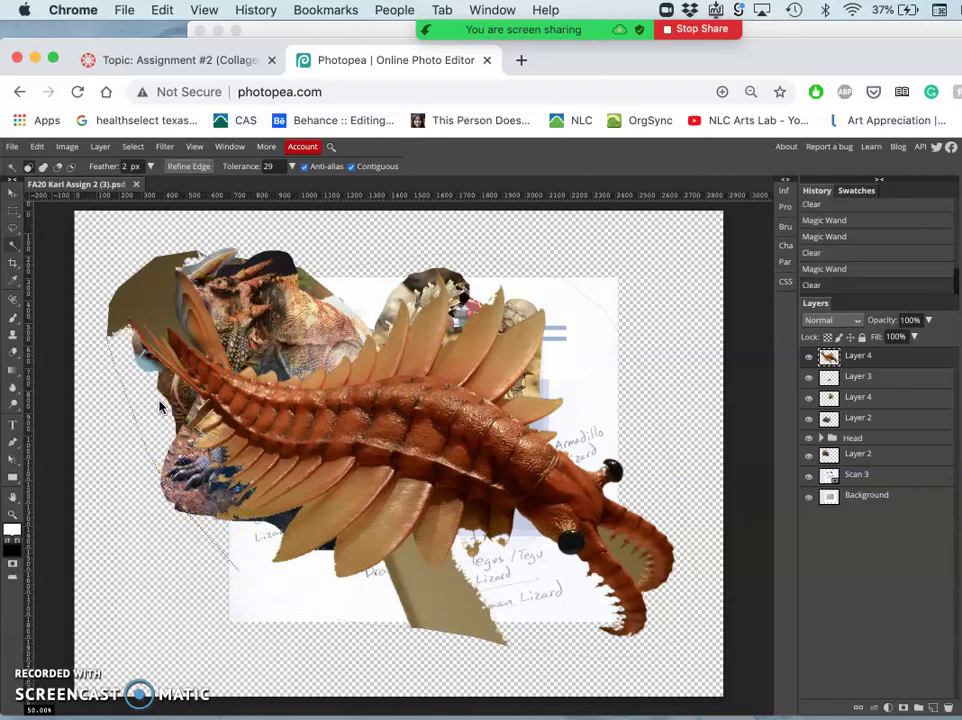
Select and delete the remaining dark olive background above the creature's tail, then clear the selection
{"action": "left_click", "coordinate": [143, 289]}
{"action": "left_click", "coordinate": [157, 294]}
{"action": "left_click", "coordinate": [503, 432]}
{"action": "left_click", "coordinate": [151, 301]}
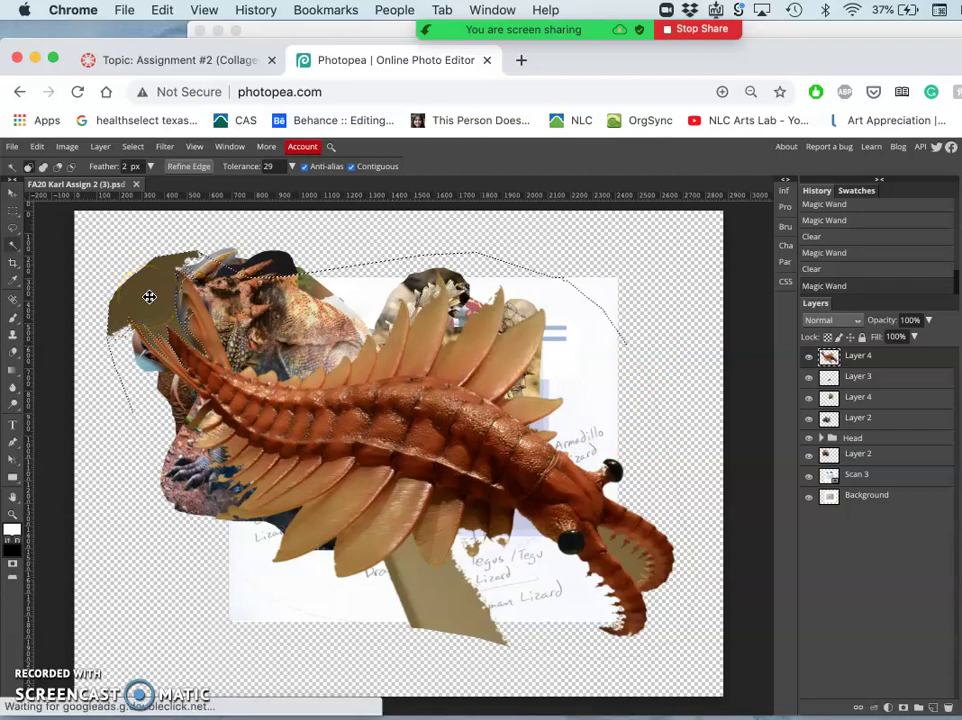
{"action": "key", "text": "Delete"}
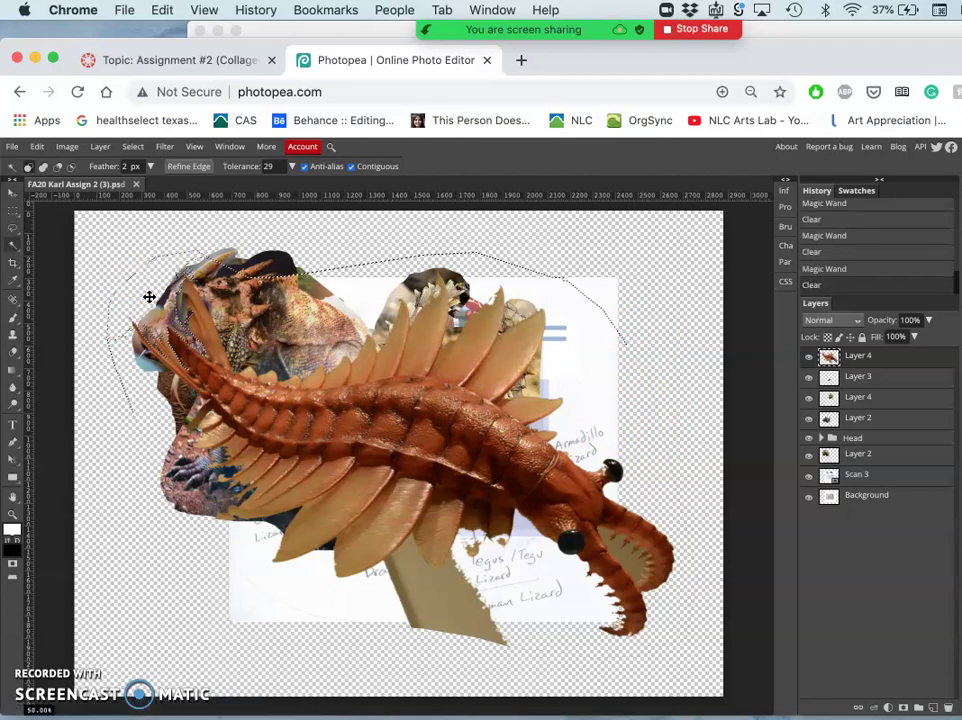
{"action": "left_click", "coordinate": [490, 296]}
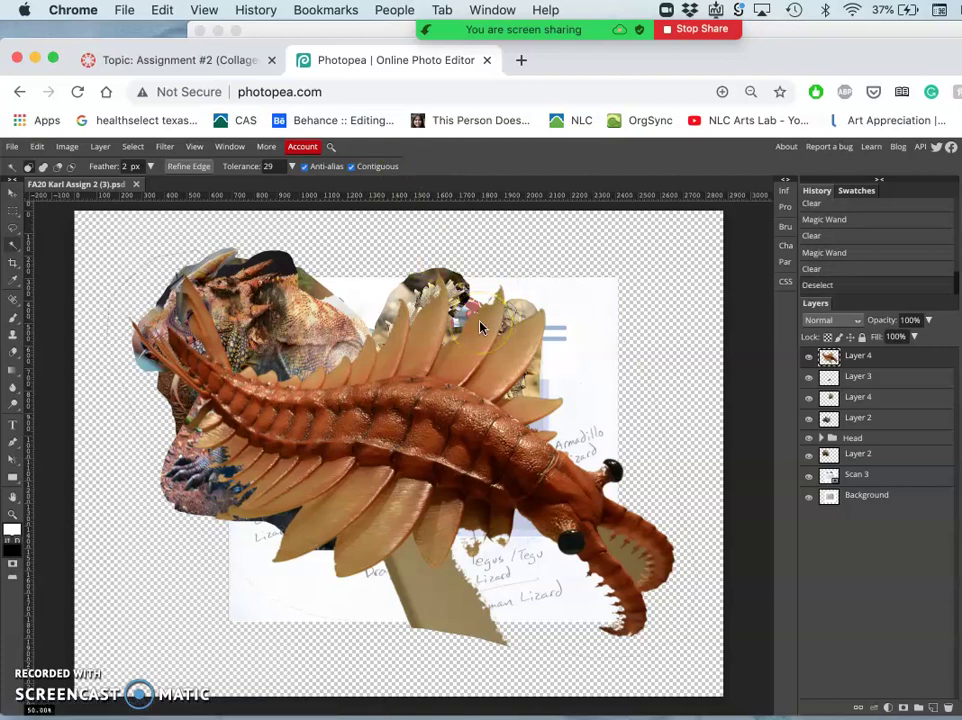
Select and delete the background enclosed between the creature's front claws, then deselect
{"action": "left_click", "coordinate": [626, 564]}
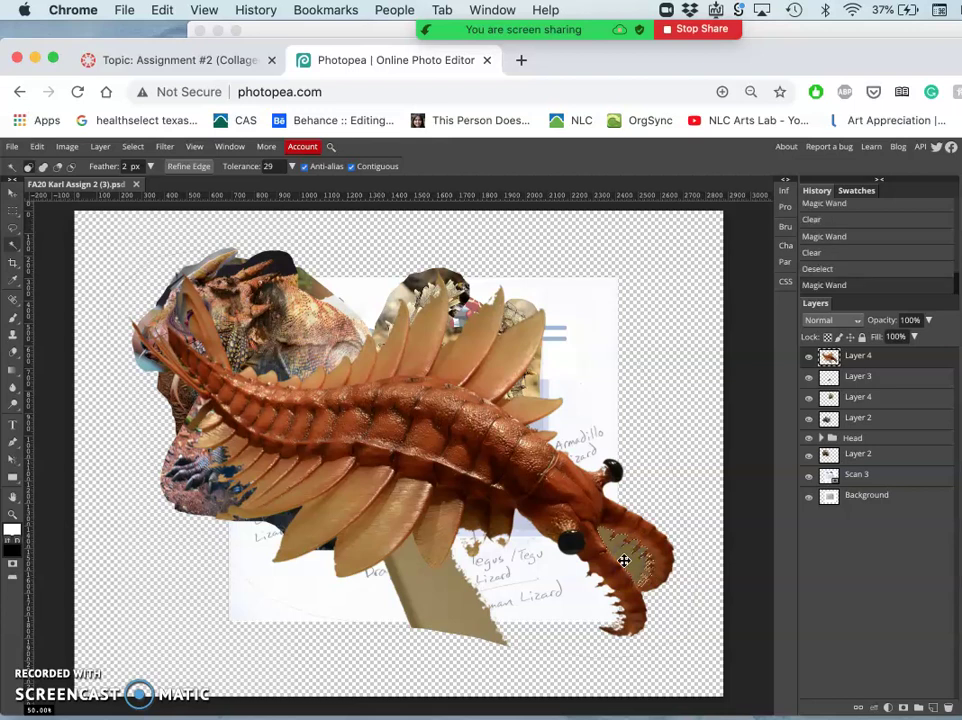
{"action": "key", "text": "Delete"}
{"action": "key", "text": "super+d"}
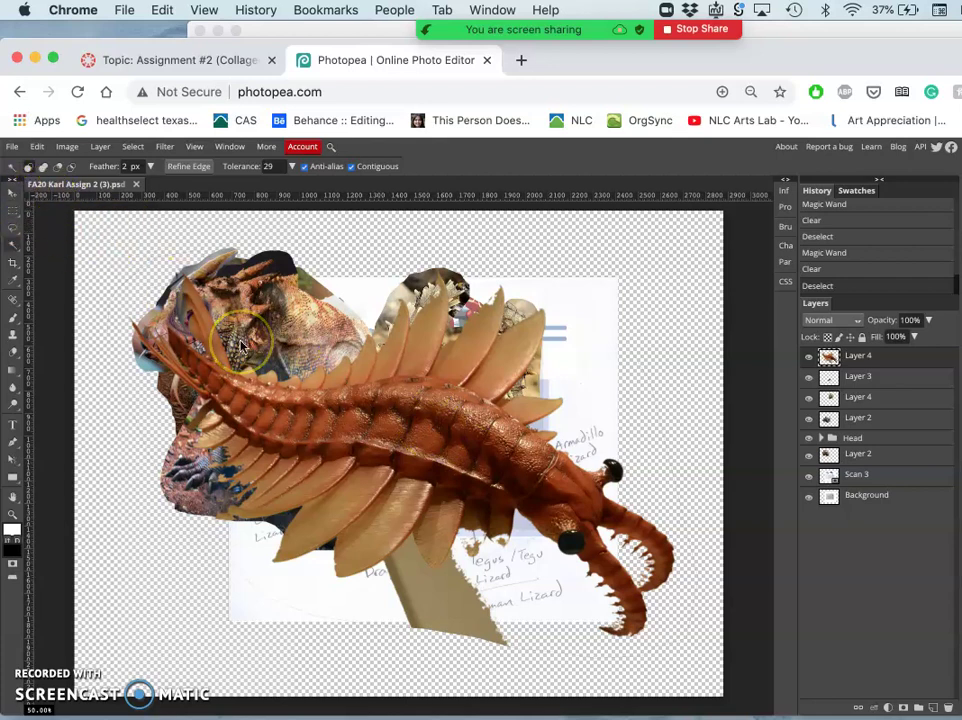
{"action": "key", "text": "super+d"}
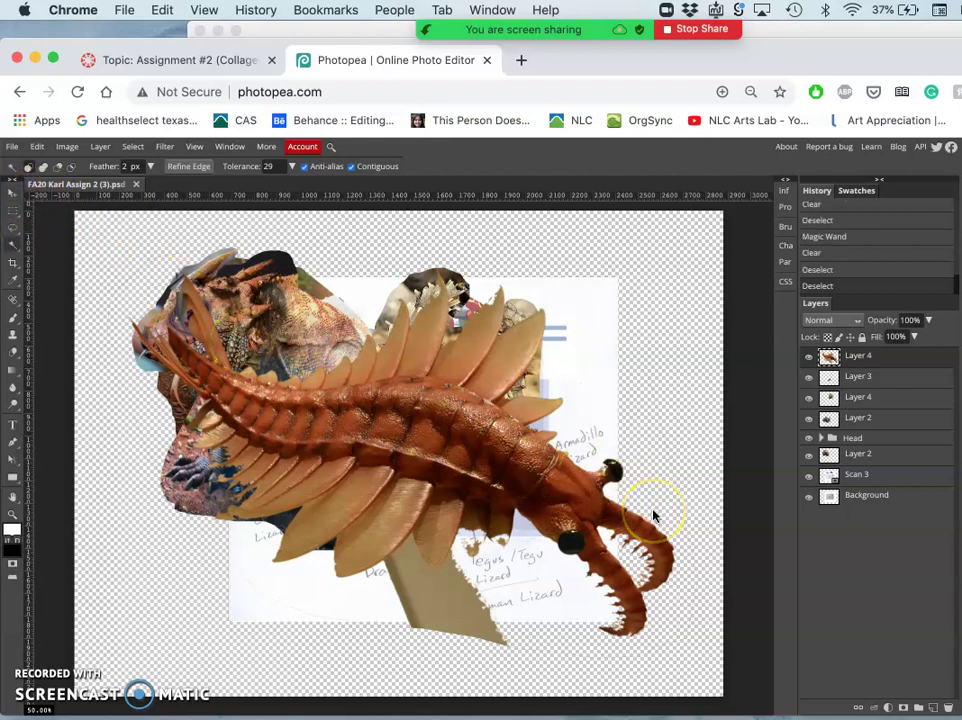
Set the Lasso feather to 2 px, then outline and delete the creature's upper eye stalk
{"action": "scroll", "coordinate": [652, 515], "scroll_direction": "up", "scroll_amount": 5}
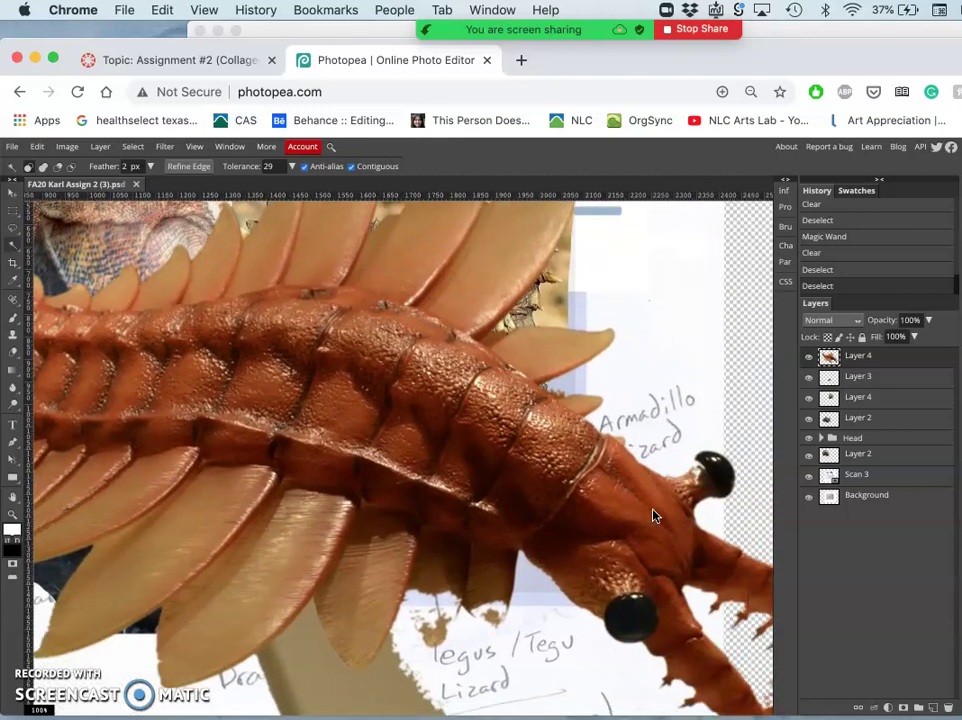
{"action": "scroll", "coordinate": [652, 515], "scroll_direction": "right", "scroll_amount": 5}
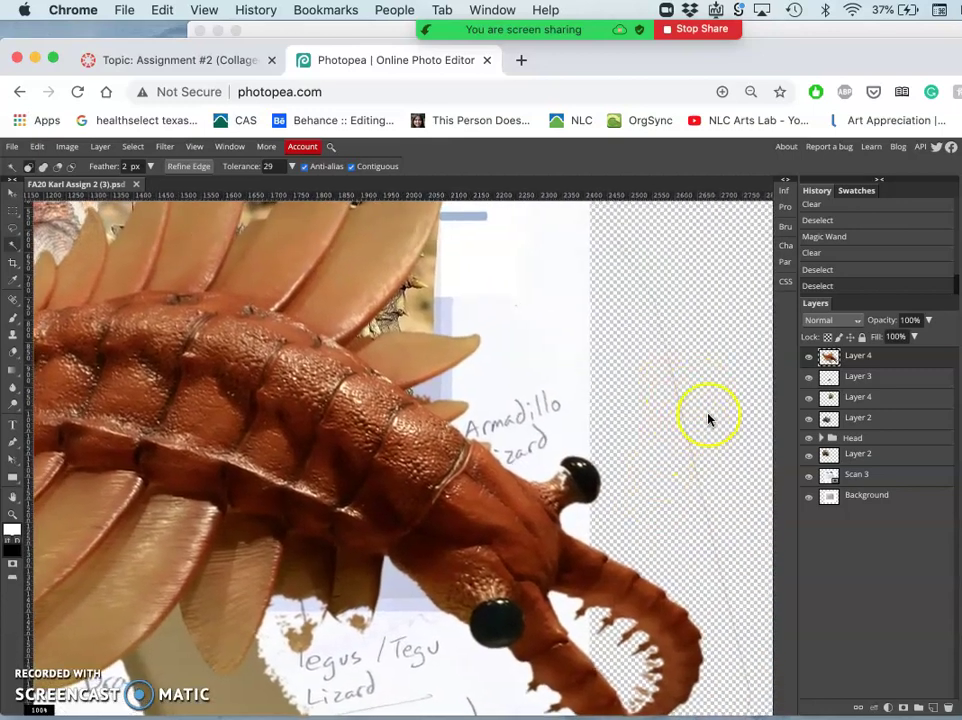
{"action": "scroll", "coordinate": [699, 497], "scroll_direction": "down", "scroll_amount": 5}
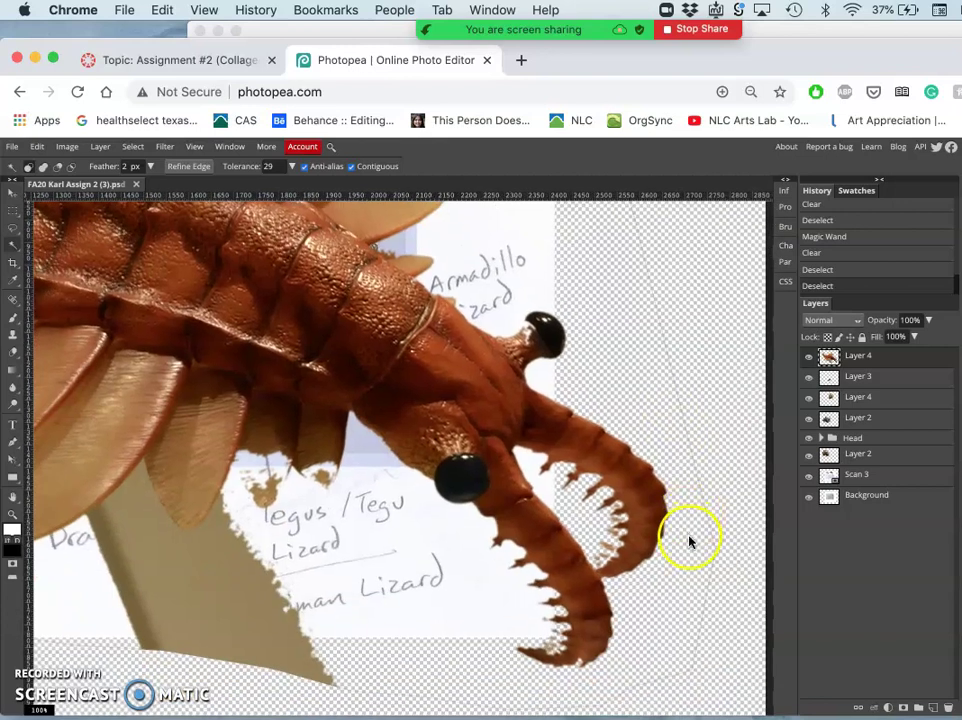
{"action": "left_click", "coordinate": [12, 228]}
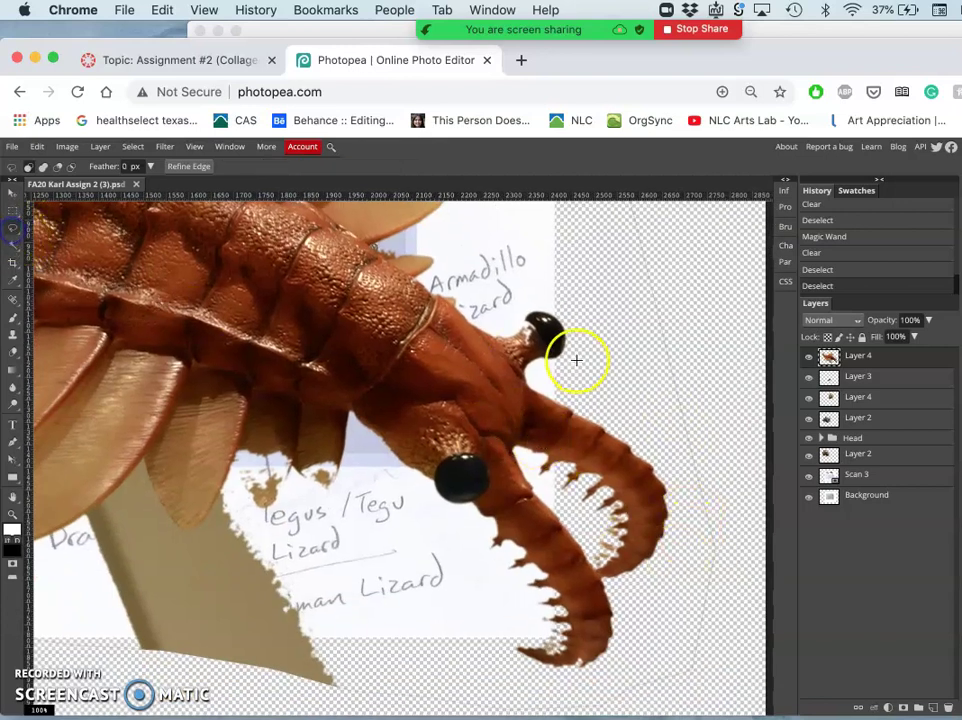
{"action": "left_click", "coordinate": [127, 168]}
{"action": "left_click_drag", "start_coordinate": [127, 168], "coordinate": [121, 169]}
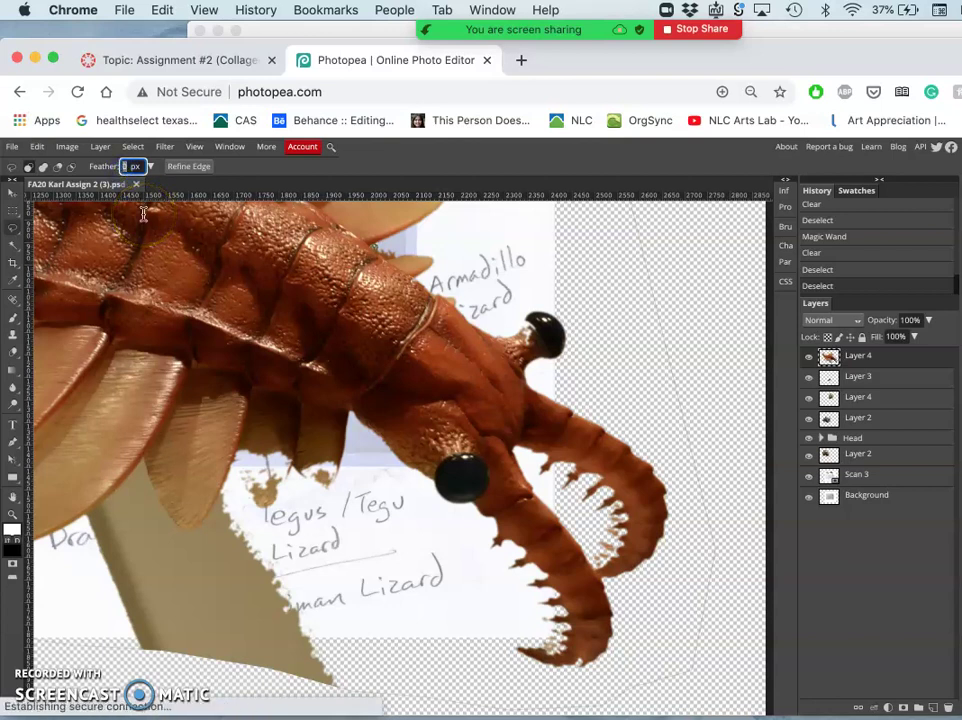
{"action": "type", "text": "2"}
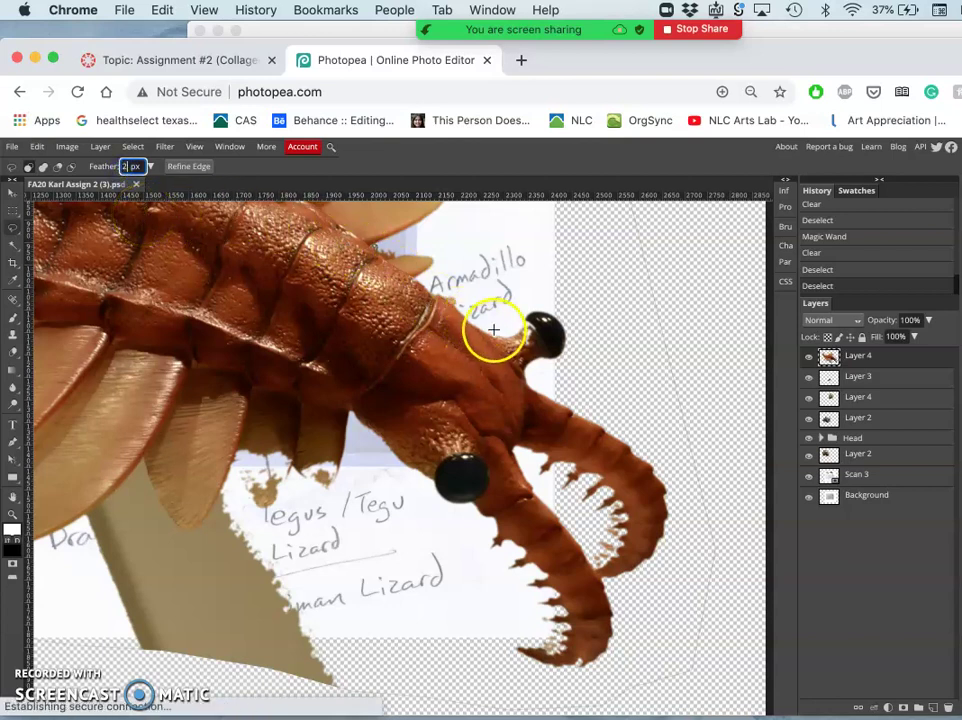
{"action": "mouse_move", "coordinate": [492, 334]}
{"action": "left_mouse_down"}
{"action": "mouse_move", "coordinate": [533, 384]}
{"action": "mouse_move", "coordinate": [559, 383]}
{"action": "left_mouse_up"}
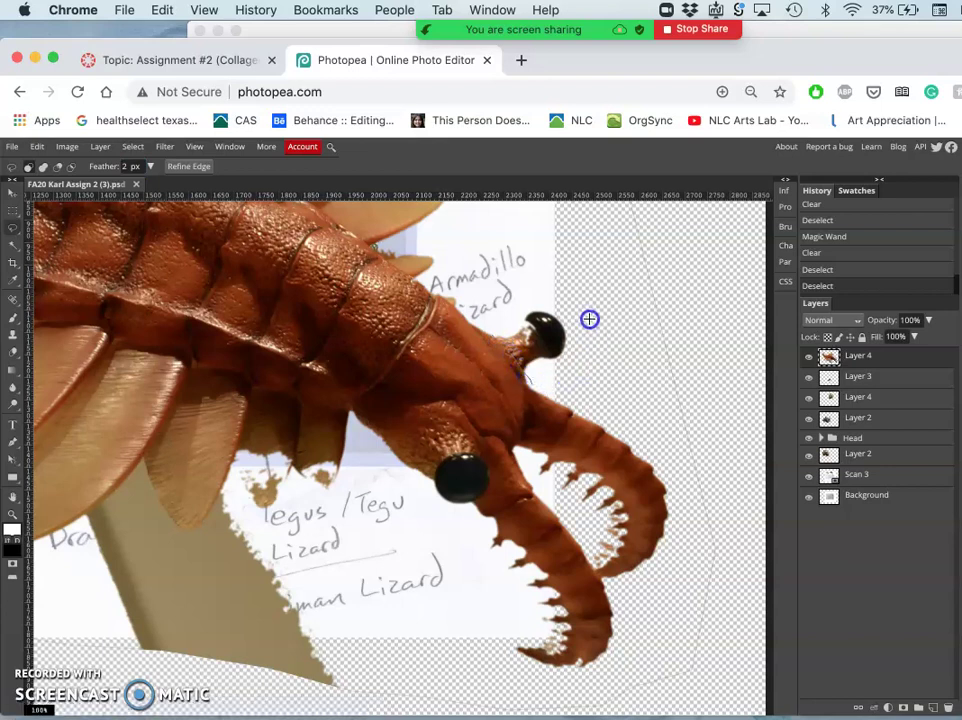
{"action": "left_click", "coordinate": [494, 305]}
{"action": "key", "text": "Delete"}
Lasso and delete the lower outer edge of the creature's remaining eye, then deselect
{"action": "left_click", "coordinate": [408, 499]}
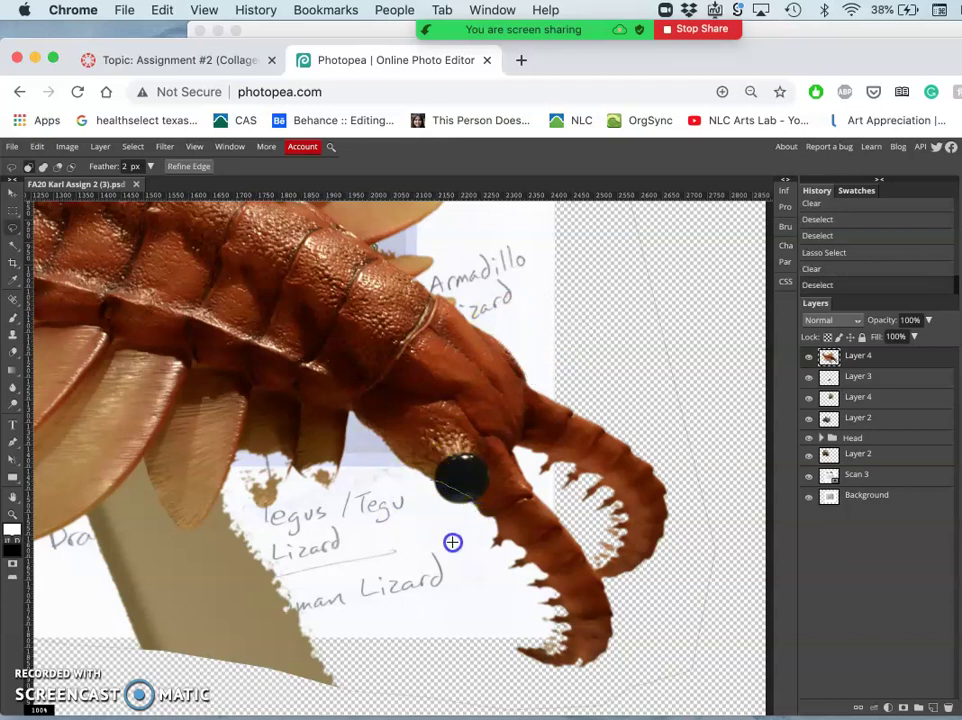
{"action": "key", "text": "Delete"}
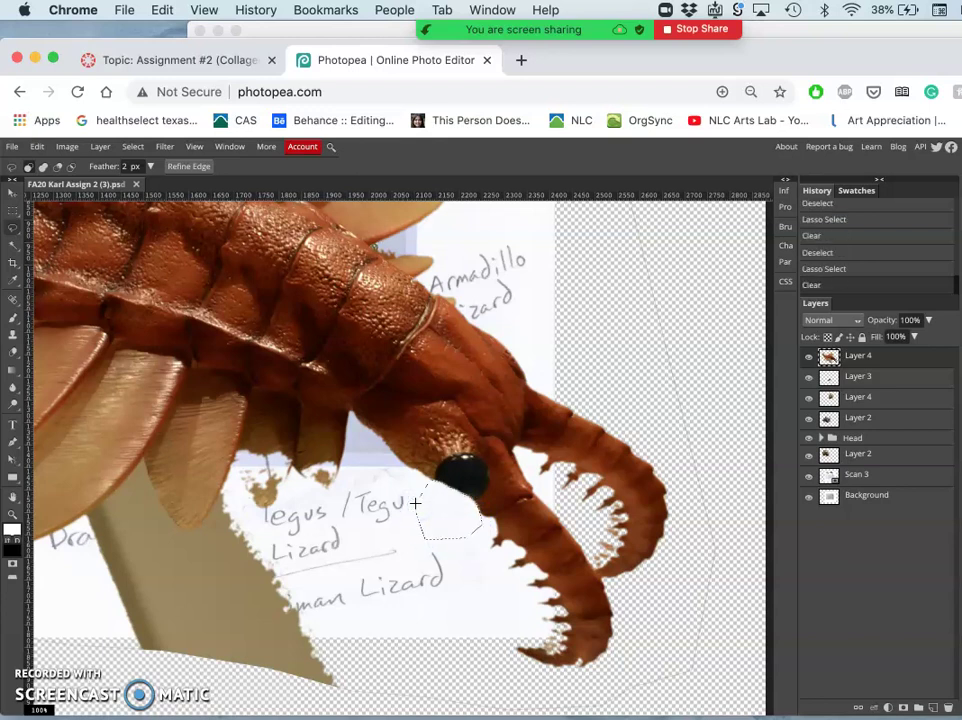
{"action": "left_click", "coordinate": [397, 481]}
Lasso and delete the ragged fins and leftover scraps below the body behind the head, trimming the remaining fin to a point
{"action": "left_click", "coordinate": [350, 489]}
{"action": "scroll", "coordinate": [352, 489], "scroll_direction": "left", "scroll_amount": 3}
{"action": "mouse_move", "coordinate": [353, 489]}
{"action": "left_mouse_down"}
{"action": "mouse_move", "coordinate": [309, 448]}
{"action": "mouse_move", "coordinate": [309, 456]}
{"action": "left_mouse_up"}
{"action": "scroll", "coordinate": [309, 452], "scroll_direction": "up", "scroll_amount": 1}
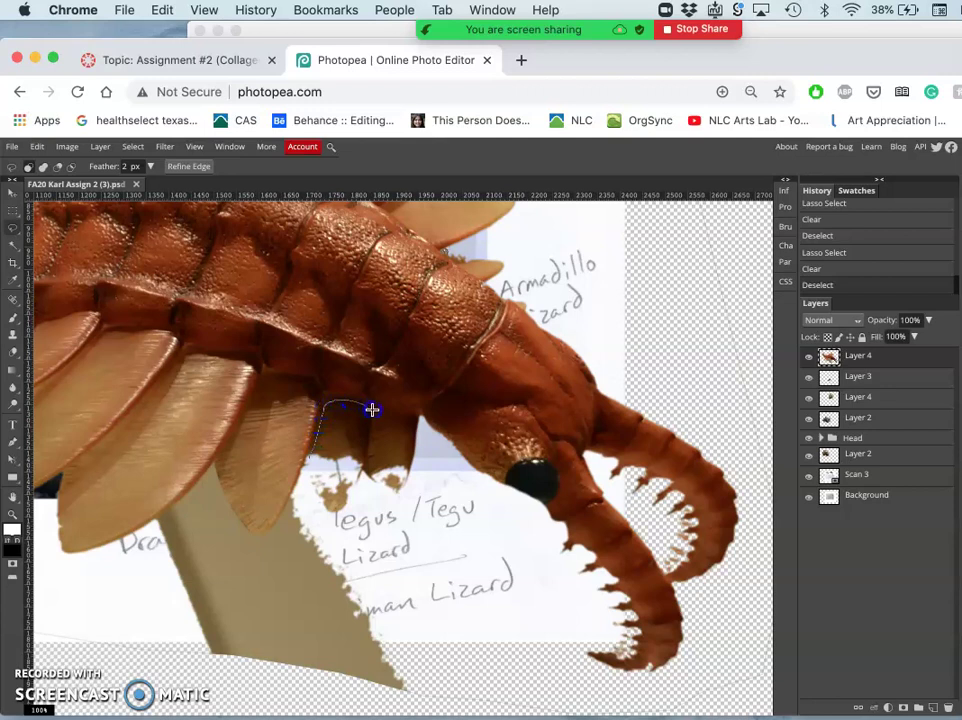
{"action": "mouse_move", "coordinate": [371, 410]}
{"action": "left_mouse_down"}
{"action": "mouse_move", "coordinate": [395, 468]}
{"action": "mouse_move", "coordinate": [423, 417]}
{"action": "mouse_move", "coordinate": [431, 431]}
{"action": "mouse_move", "coordinate": [438, 498]}
{"action": "mouse_move", "coordinate": [421, 530]}
{"action": "left_mouse_up"}
{"action": "mouse_move", "coordinate": [343, 540]}
{"action": "left_mouse_down"}
{"action": "mouse_move", "coordinate": [313, 509]}
{"action": "mouse_move", "coordinate": [303, 470]}
{"action": "left_mouse_up"}
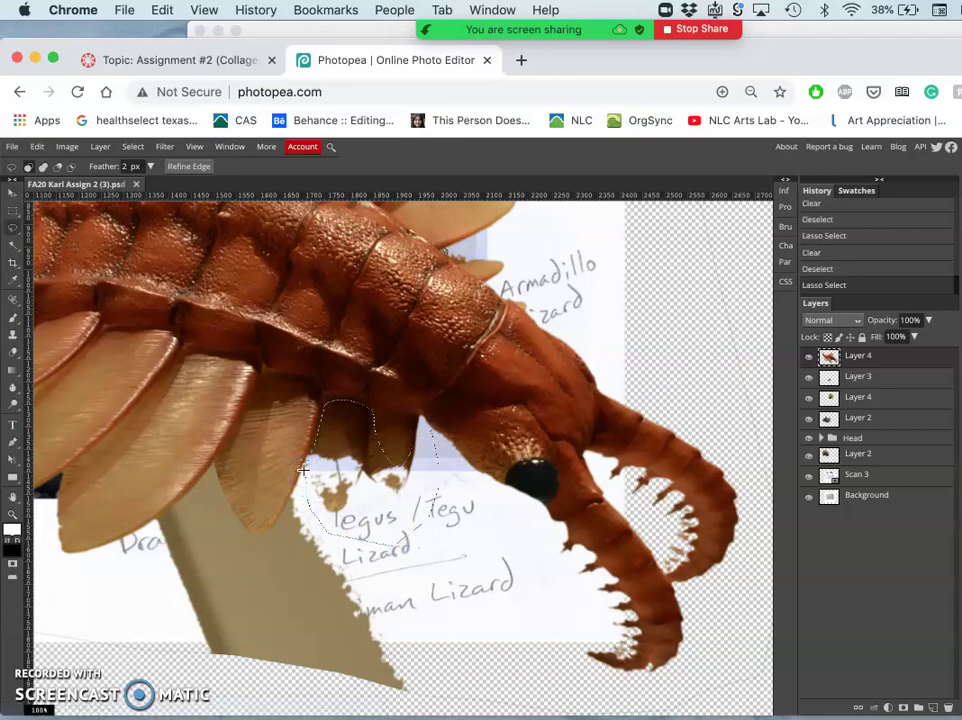
{"action": "key", "text": "Delete"}
{"action": "left_click", "coordinate": [382, 499]}
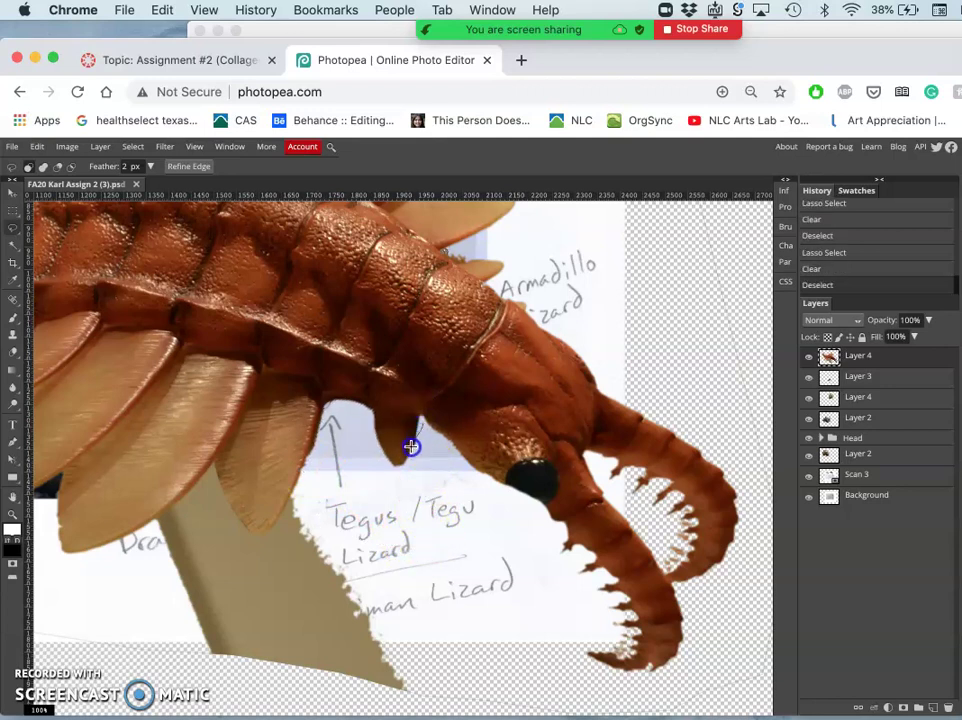
{"action": "left_click_drag", "start_coordinate": [422, 466], "coordinate": [419, 457]}
{"action": "key", "text": "Delete"}
Lasso and delete the support rod and background directly beneath the creature's lower fins, then deselect
{"action": "double_click", "coordinate": [136, 577]}
{"action": "key", "text": "Delete"}
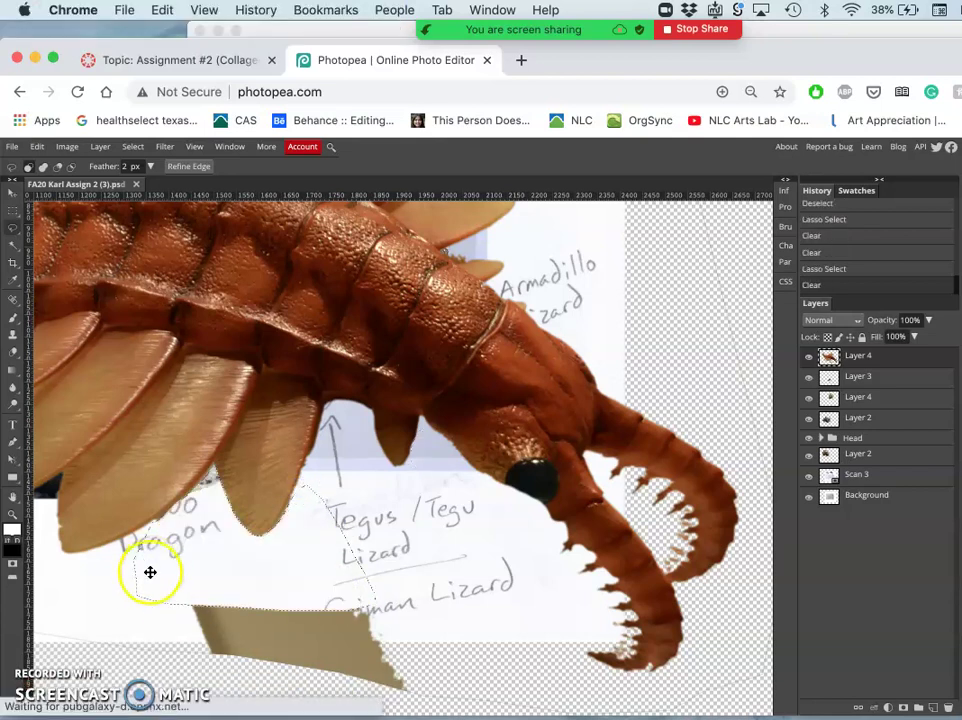
{"action": "left_click", "coordinate": [120, 584]}
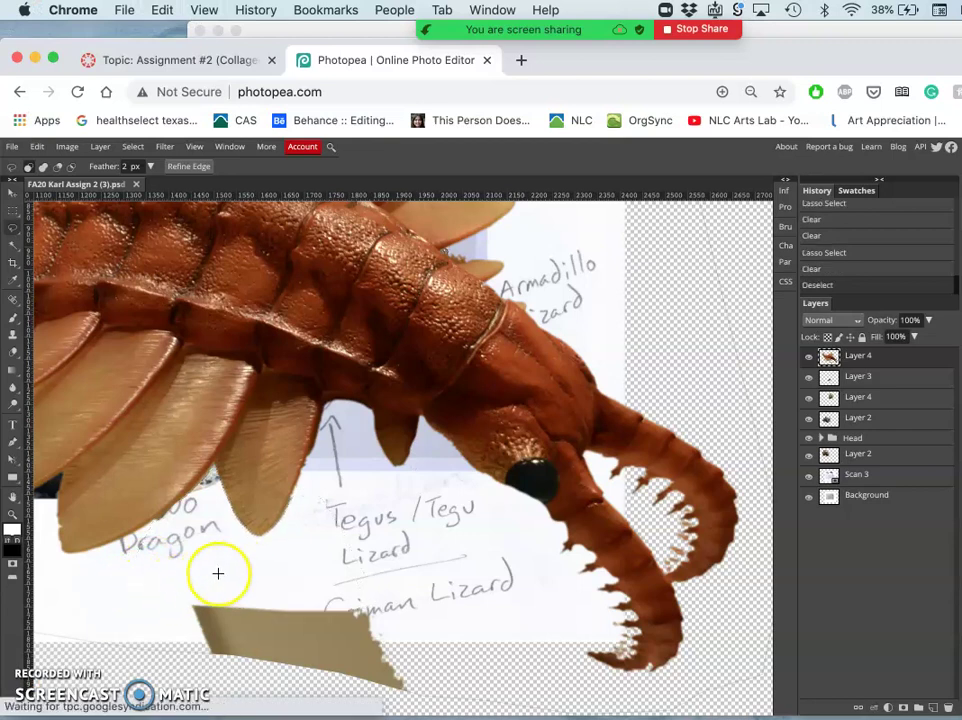
Free Transform the creature cutout: rotate it -79.9°, scale it to 48.64%, and place it upright behind the lizard's body over the armadillo lizard
{"action": "scroll", "coordinate": [218, 573], "scroll_direction": "down", "scroll_amount": 5}
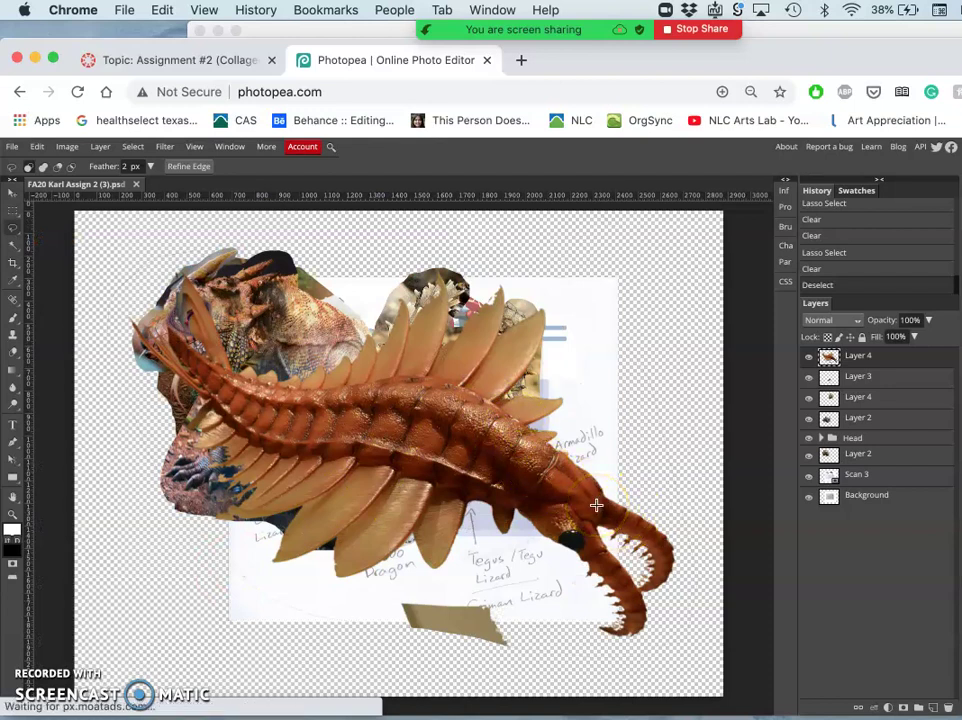
{"action": "key", "text": "super+alt+t"}
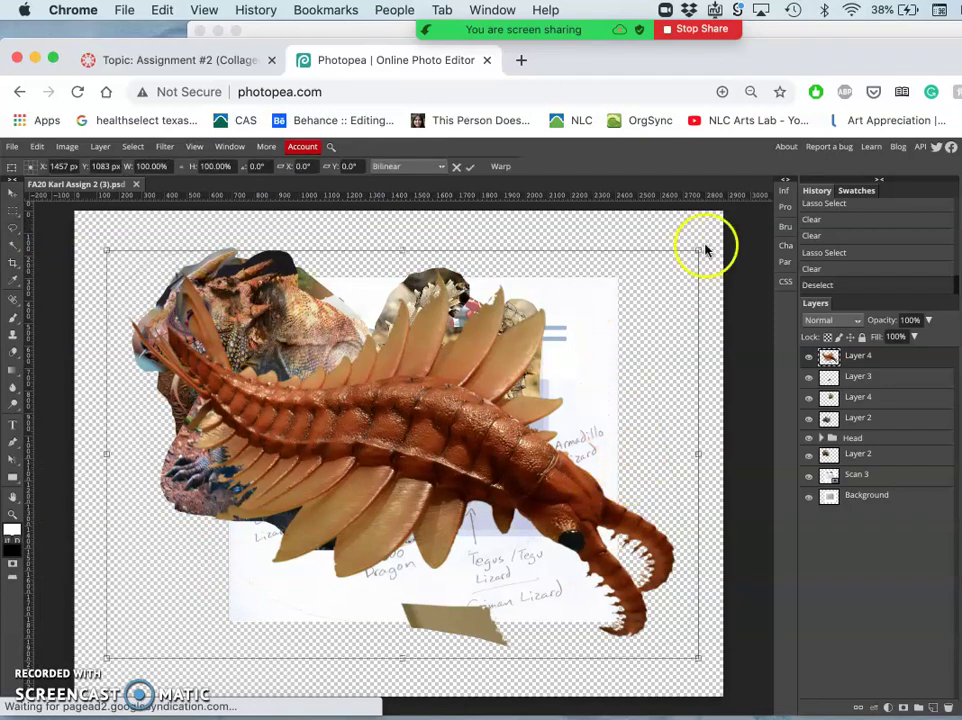
{"action": "left_click_drag", "start_coordinate": [714, 239], "coordinate": [290, 200]}
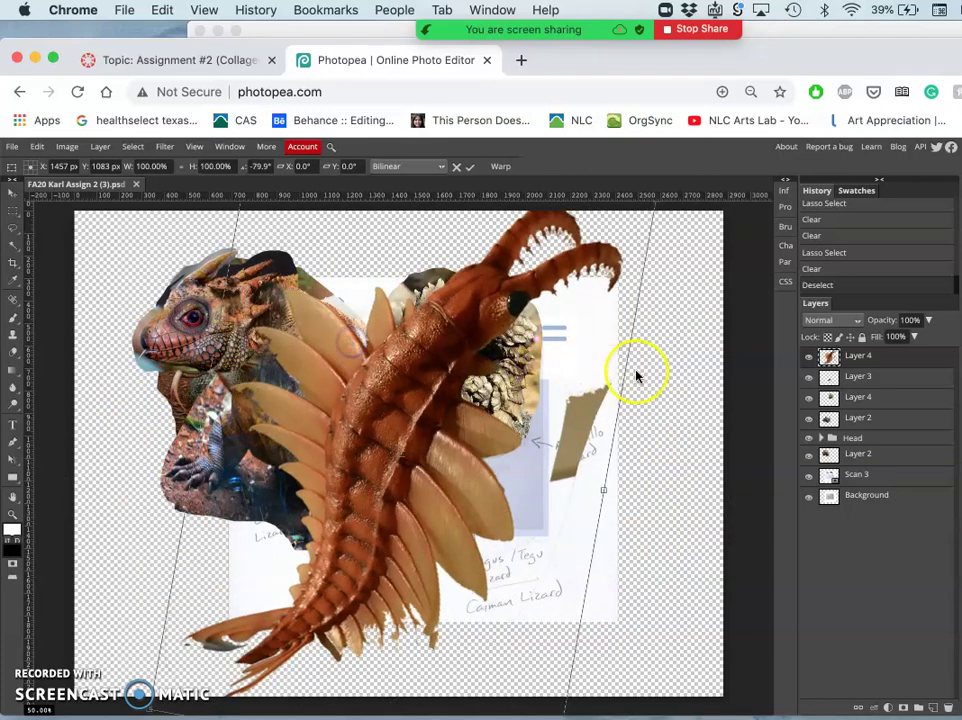
{"action": "key", "text": "ctrl+minus"}
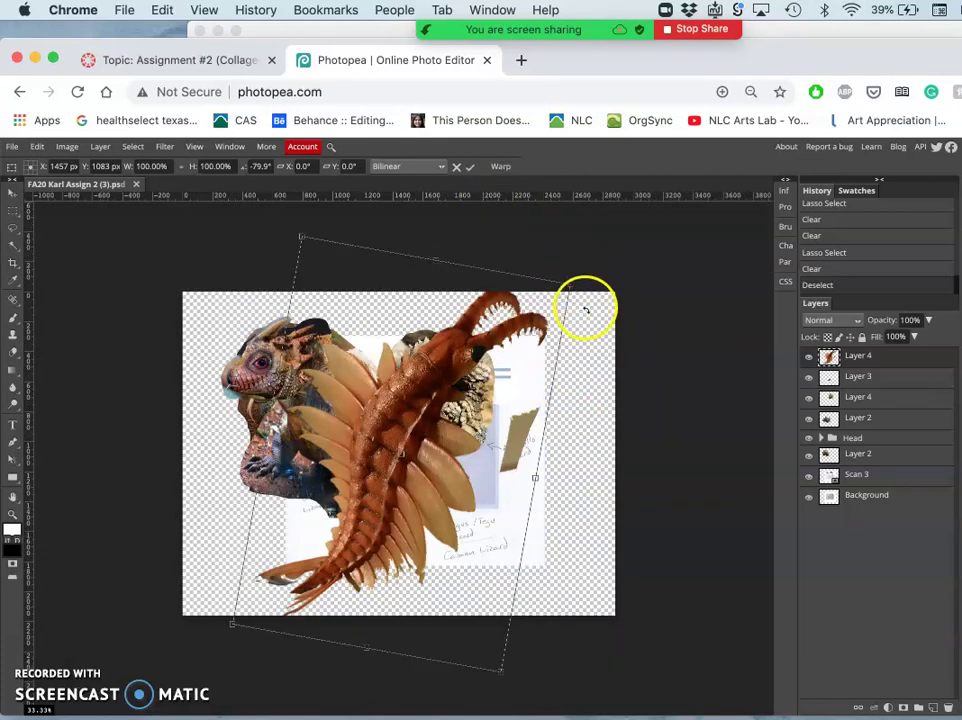
{"action": "left_click_drag", "start_coordinate": [567, 286], "coordinate": [438, 410]}
{"action": "left_click_drag", "start_coordinate": [344, 499], "coordinate": [464, 380]}
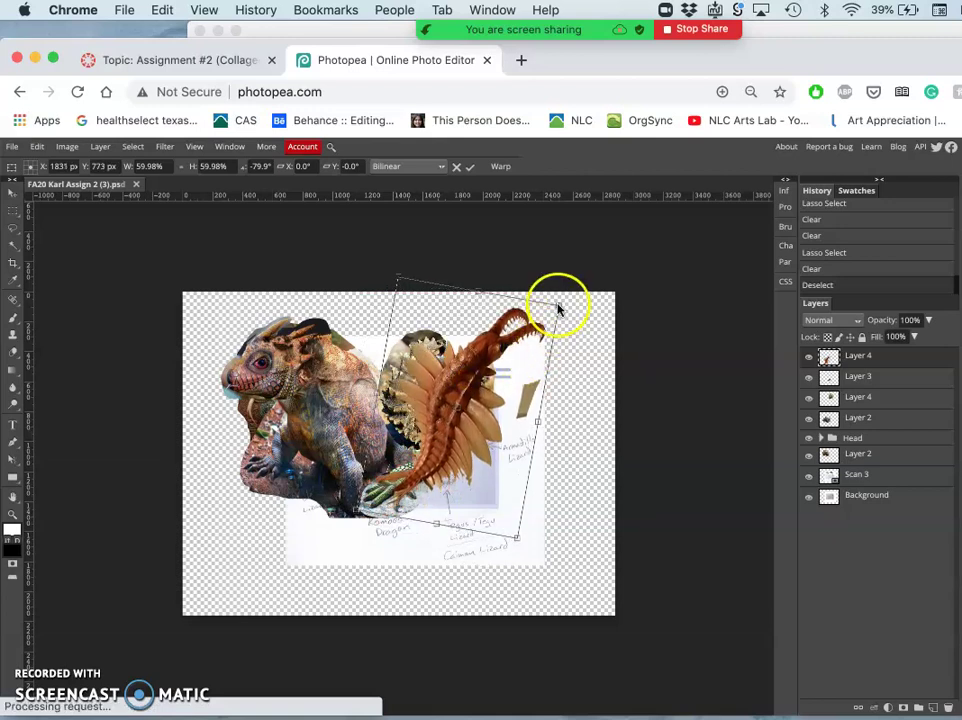
{"action": "left_click_drag", "start_coordinate": [559, 306], "coordinate": [519, 345]}
{"action": "left_click_drag", "start_coordinate": [472, 384], "coordinate": [450, 356]}
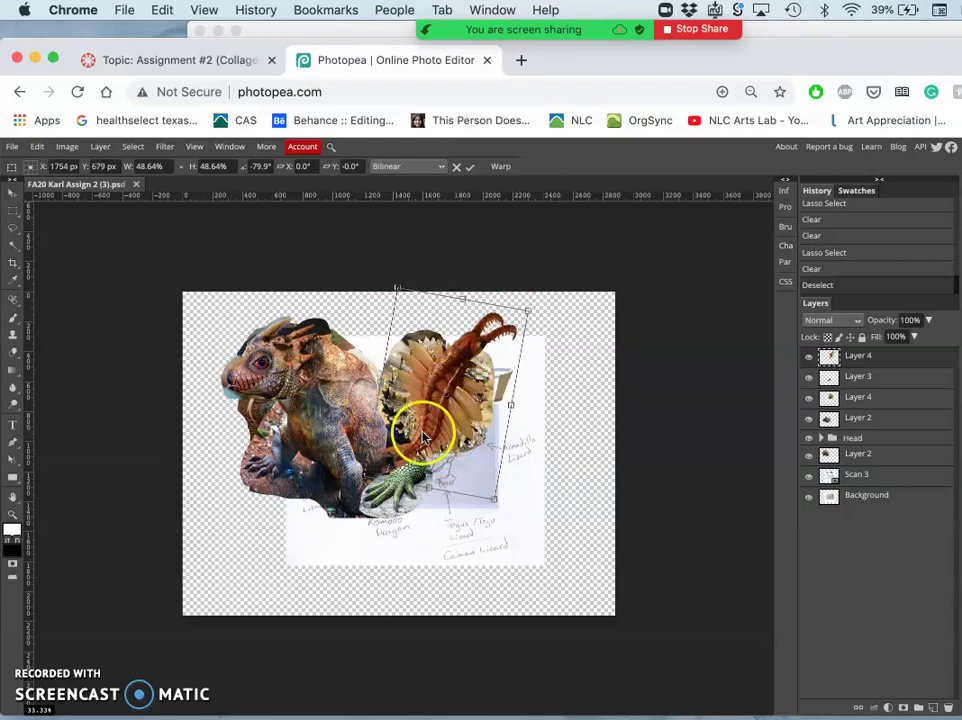
{"action": "key", "text": "Return"}
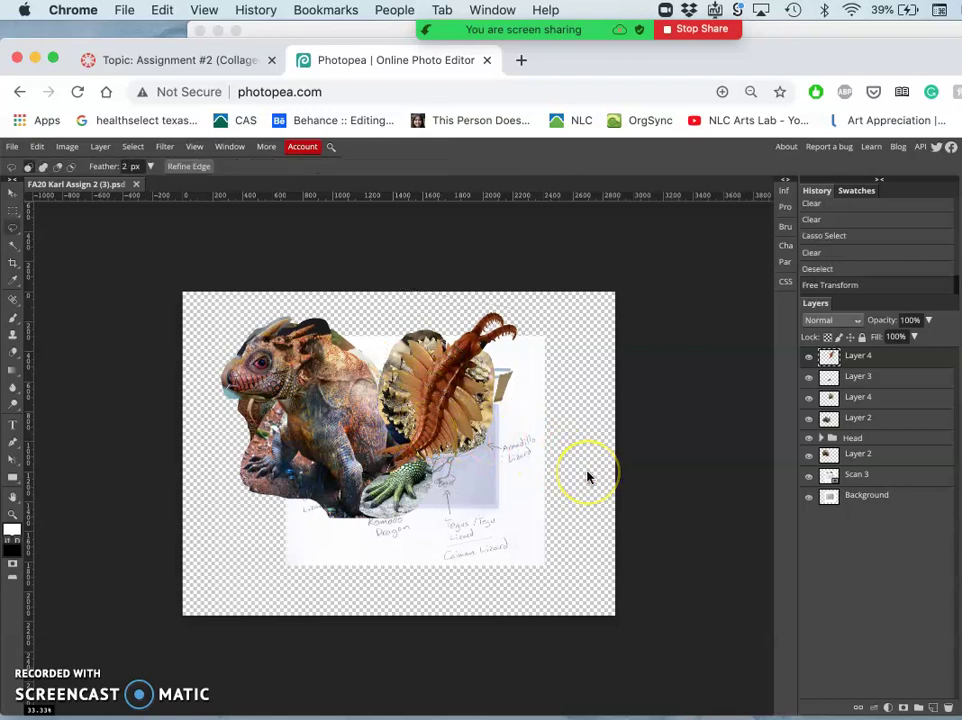
Toggle the visibility of Layer 3 off and on, then hide the armadillo lizard's Layer 4 below it
{"action": "left_click", "coordinate": [809, 380]}
{"action": "left_click", "coordinate": [809, 380]}
{"action": "left_click", "coordinate": [809, 398]}
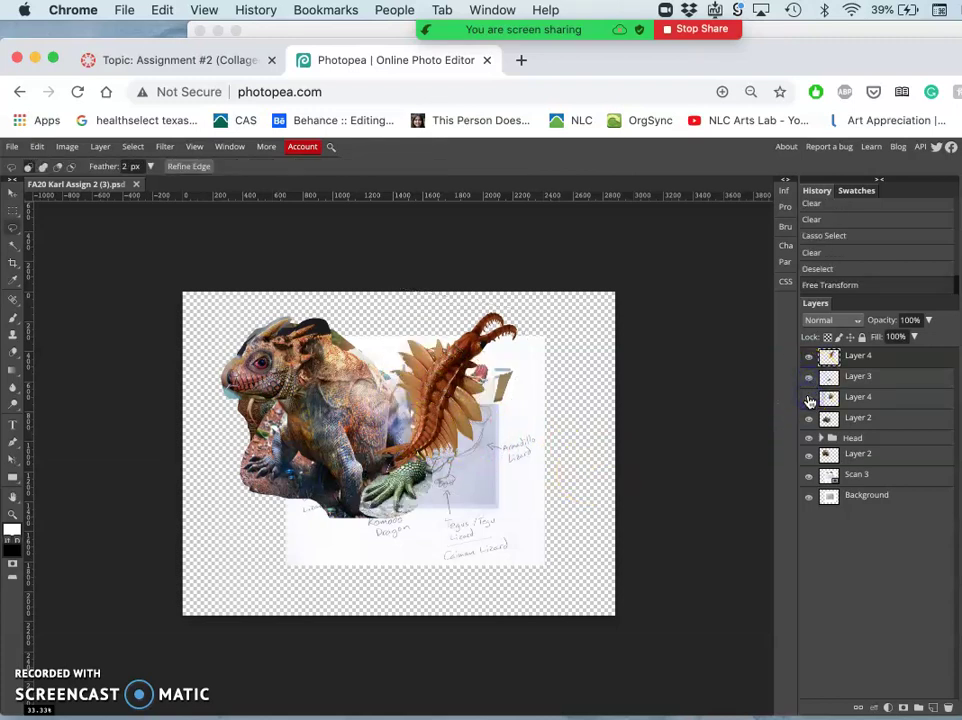
{"action": "scroll", "coordinate": [560, 462], "scroll_direction": "up", "scroll_amount": 3}
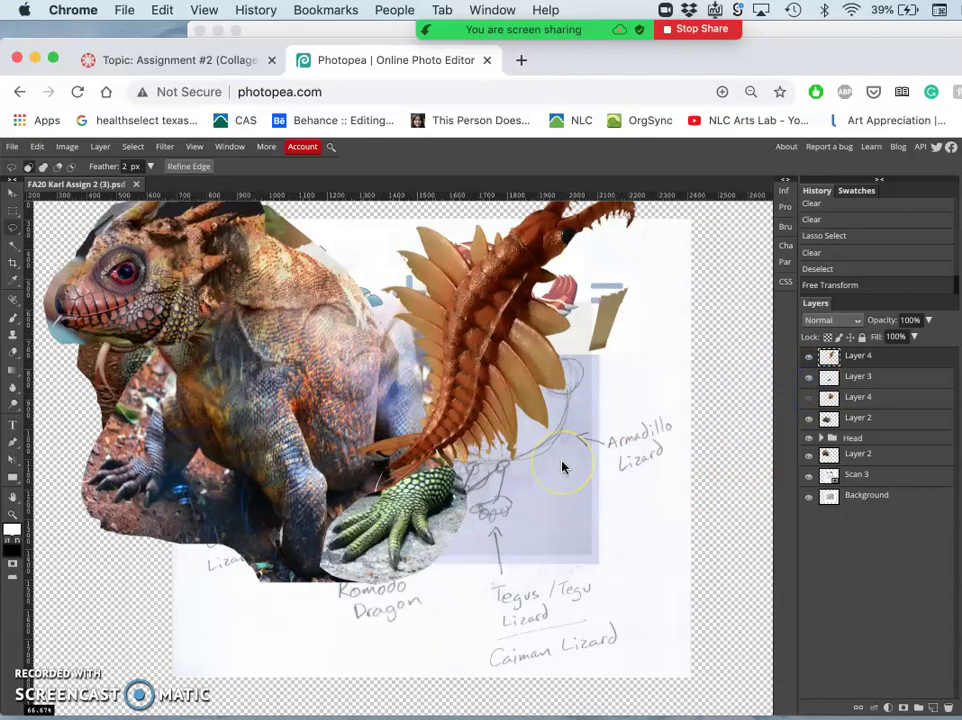
{"action": "scroll", "coordinate": [562, 467], "scroll_direction": "left", "scroll_amount": 5}
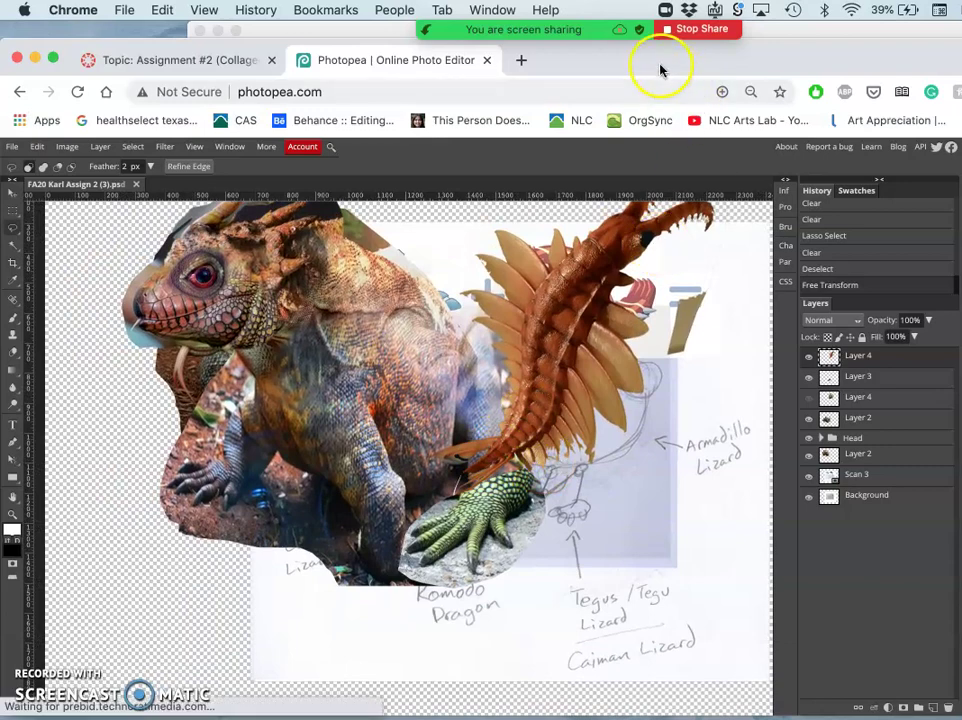
Place the 30026502 gila monster photo from the image folder into the collage and shift it down over the lizard's body
{"action": "left_click", "coordinate": [802, 28]}
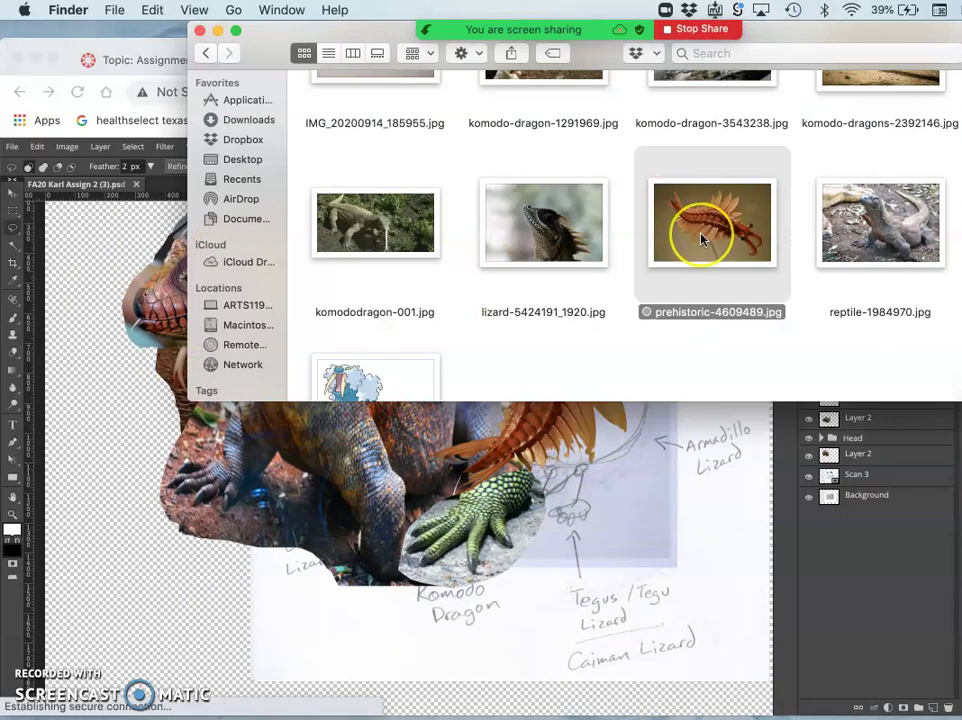
{"action": "scroll", "coordinate": [702, 240], "scroll_direction": "up", "scroll_amount": 5}
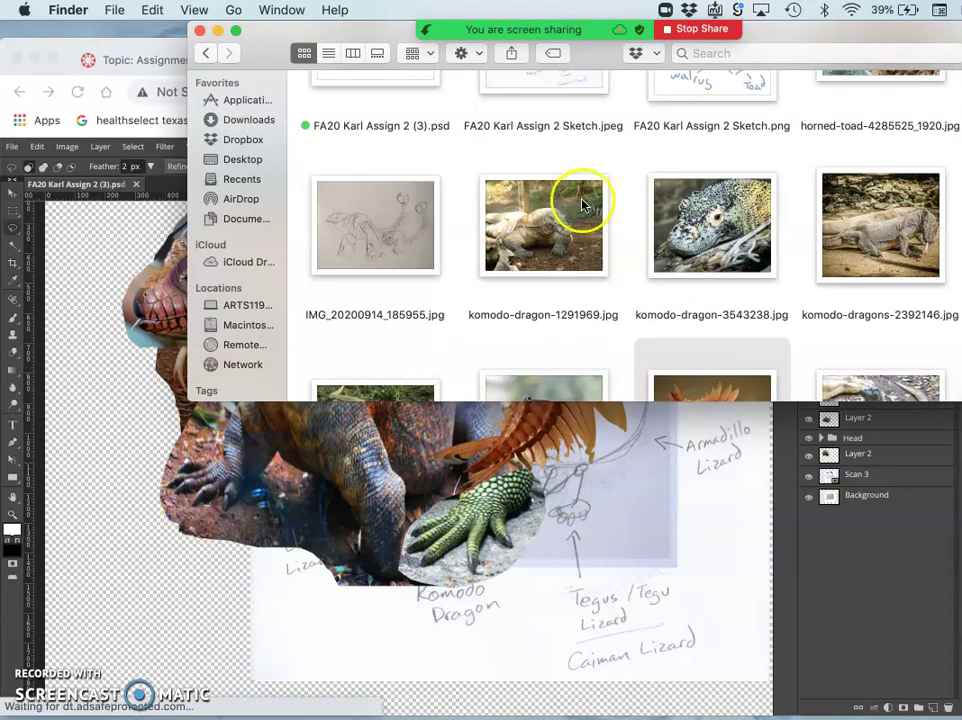
{"action": "scroll", "coordinate": [590, 210], "scroll_direction": "up", "scroll_amount": 3}
{"action": "scroll", "coordinate": [593, 213], "scroll_direction": "up", "scroll_amount": 5}
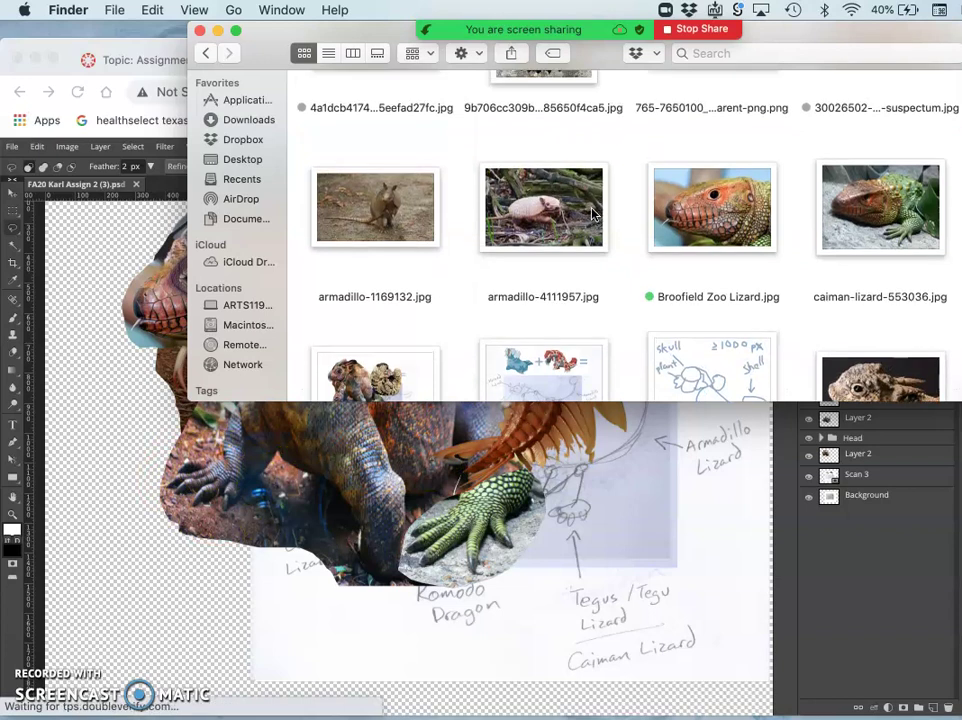
{"action": "scroll", "coordinate": [593, 213], "scroll_direction": "up", "scroll_amount": 3}
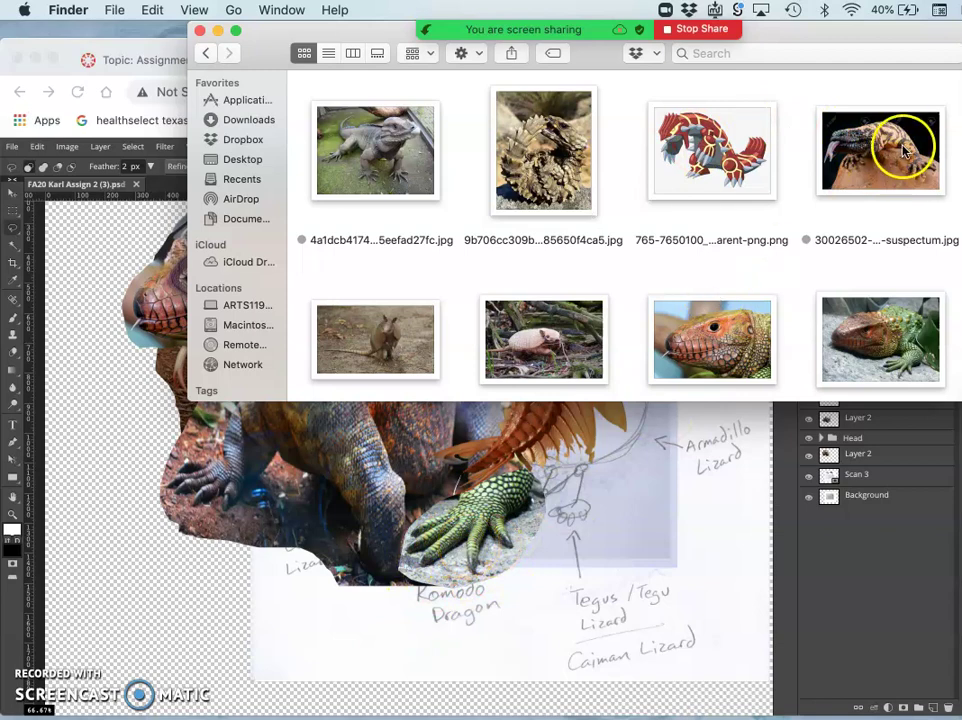
{"action": "left_click_drag", "start_coordinate": [880, 178], "coordinate": [524, 488]}
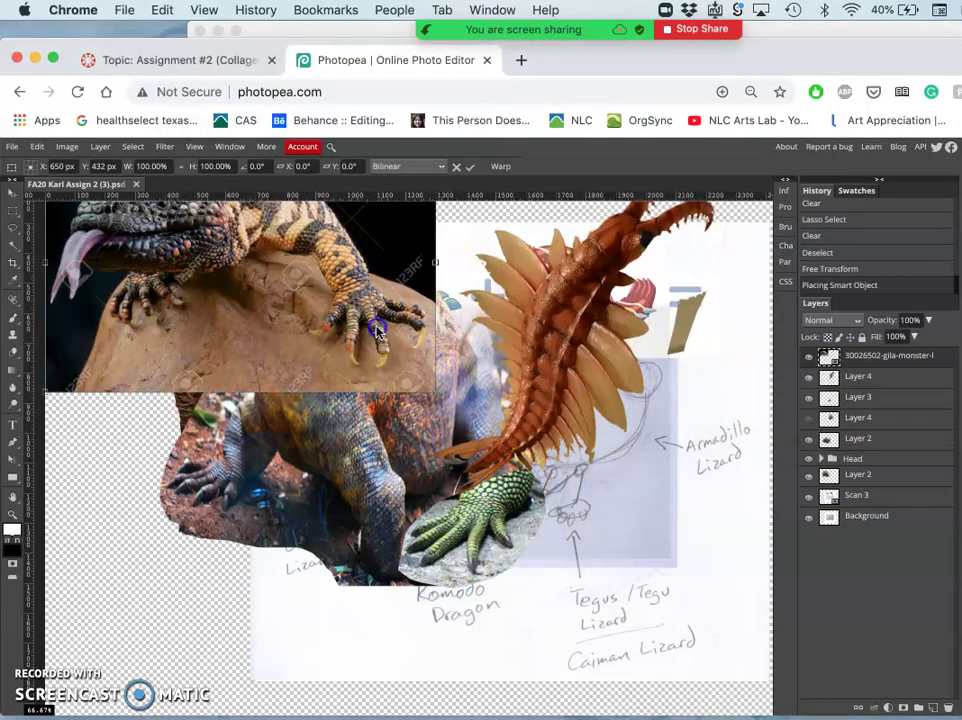
{"action": "left_click_drag", "start_coordinate": [405, 410], "coordinate": [432, 461]}
Commit the placed photo, lasso the gila monster's near front leg and clawed foot, and copy the selection to a new layer
{"action": "scroll", "coordinate": [432, 461], "scroll_direction": "up", "scroll_amount": 2}
{"action": "scroll", "coordinate": [432, 461], "scroll_direction": "up", "scroll_amount": 2}
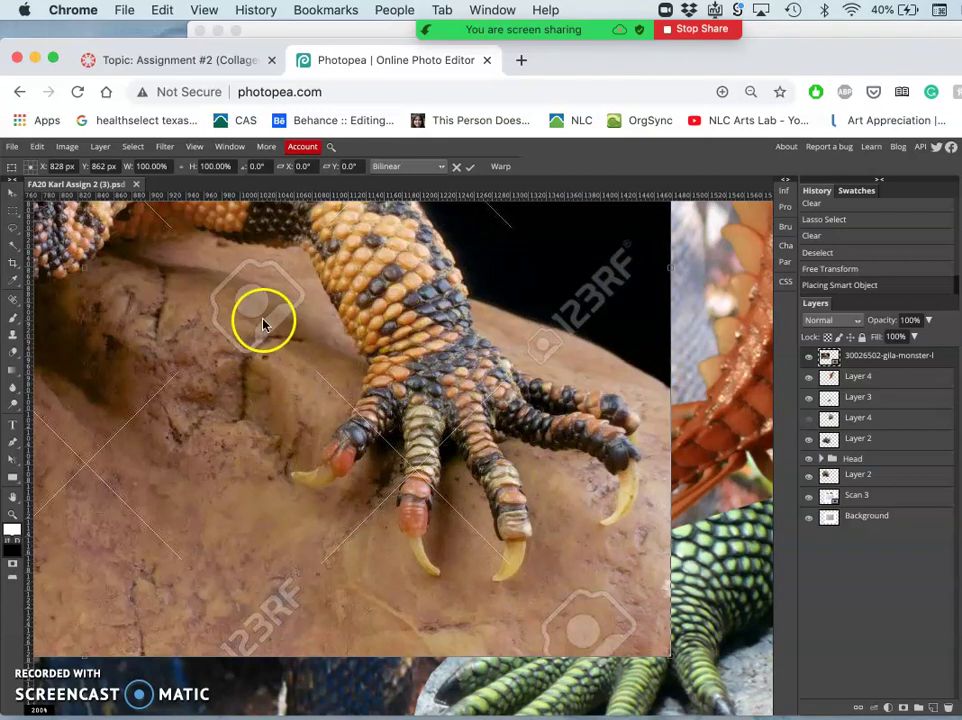
{"action": "left_click", "coordinate": [13, 229]}
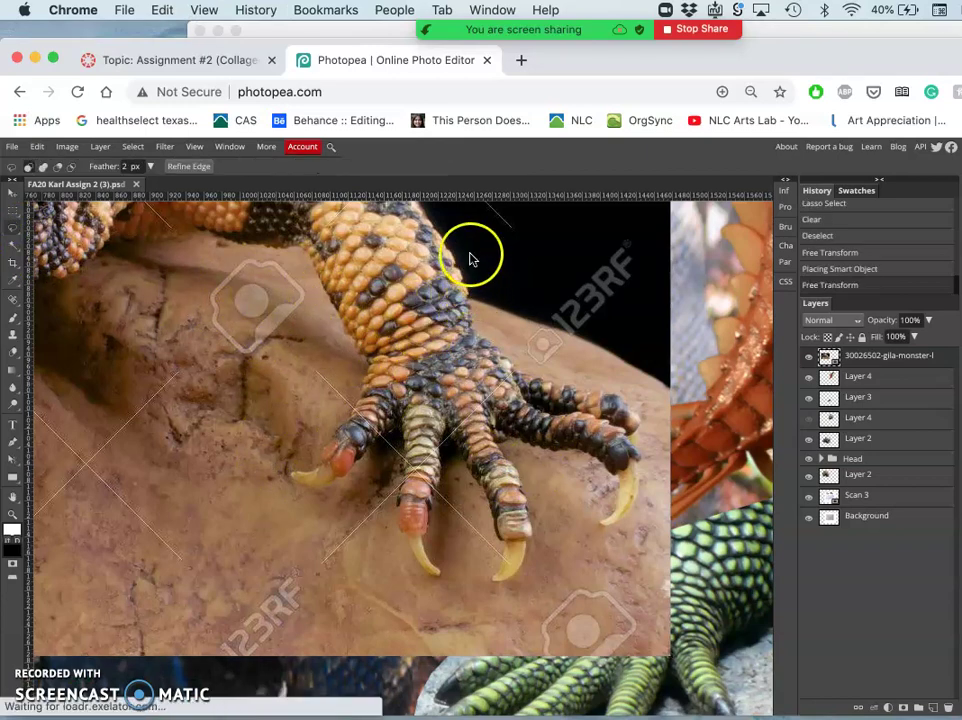
{"action": "key", "text": "super+minus"}
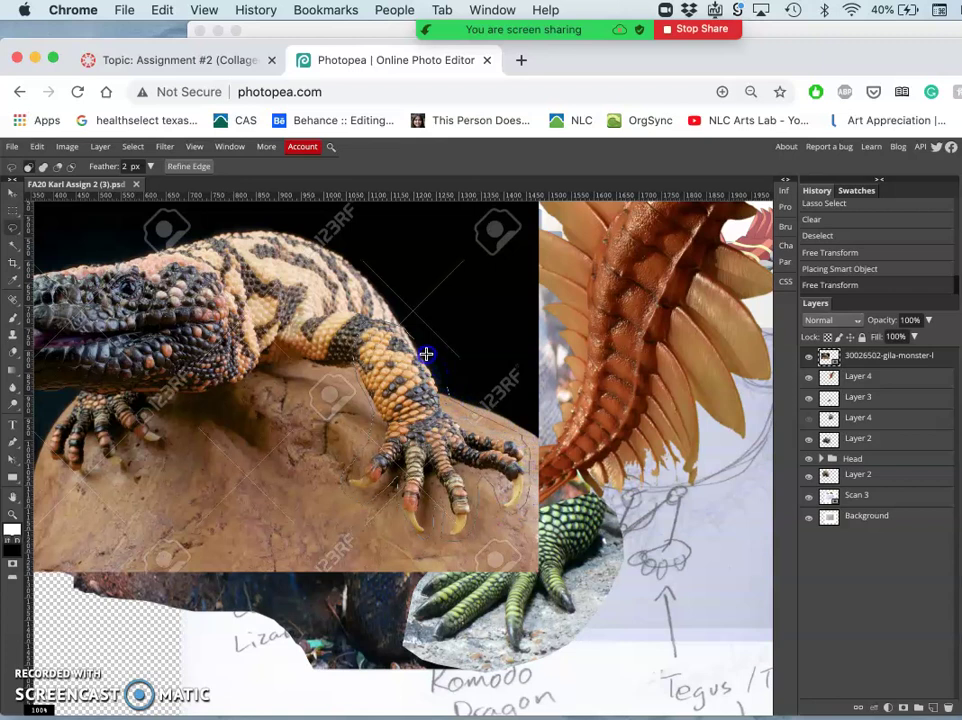
{"action": "mouse_move", "coordinate": [413, 337]}
{"action": "left_mouse_down"}
{"action": "mouse_move", "coordinate": [382, 402]}
{"action": "mouse_move", "coordinate": [397, 427]}
{"action": "mouse_move", "coordinate": [414, 440]}
{"action": "mouse_move", "coordinate": [425, 435]}
{"action": "left_mouse_up"}
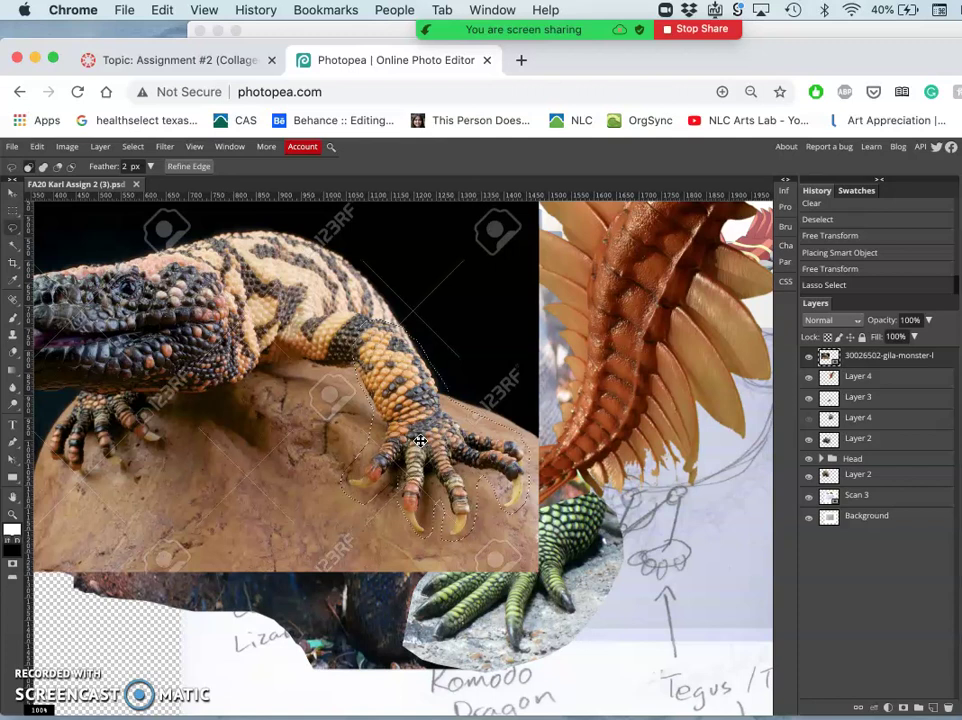
{"action": "key", "text": "ctrl+j"}
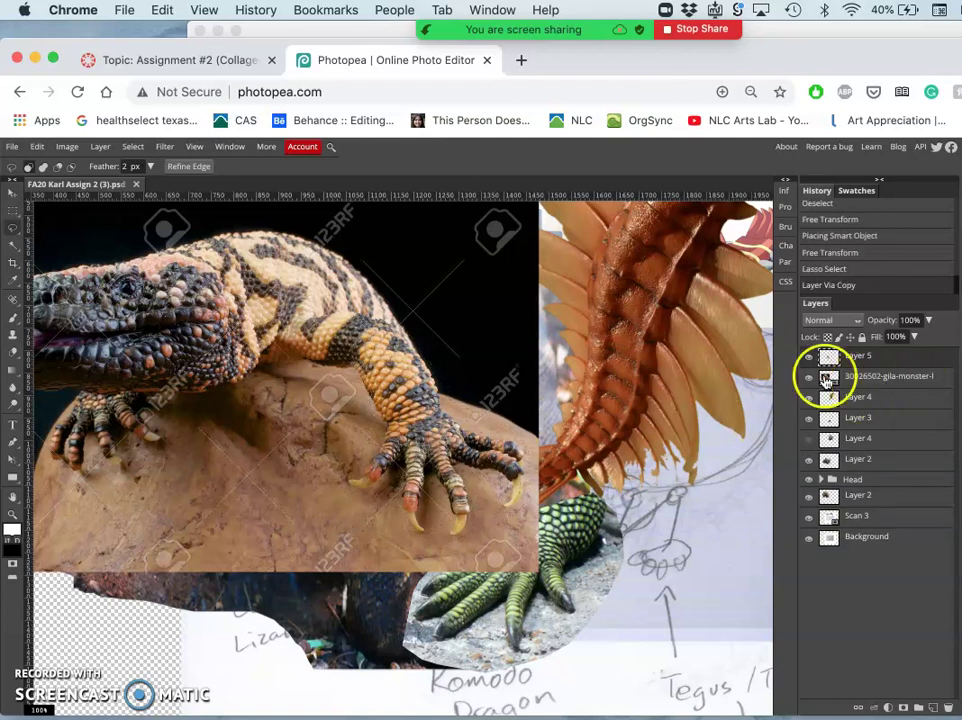
Hide and delete the full gila monster photo layer, keeping only the copied foot
{"action": "left_click", "coordinate": [809, 377]}
{"action": "left_click", "coordinate": [852, 380]}
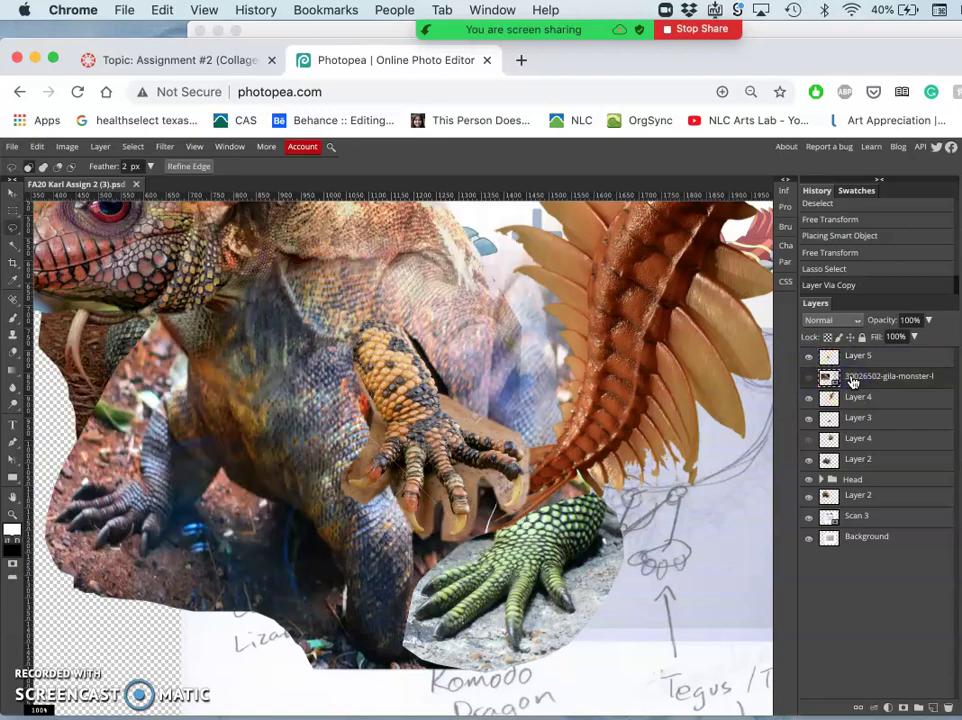
{"action": "key", "text": "Delete"}
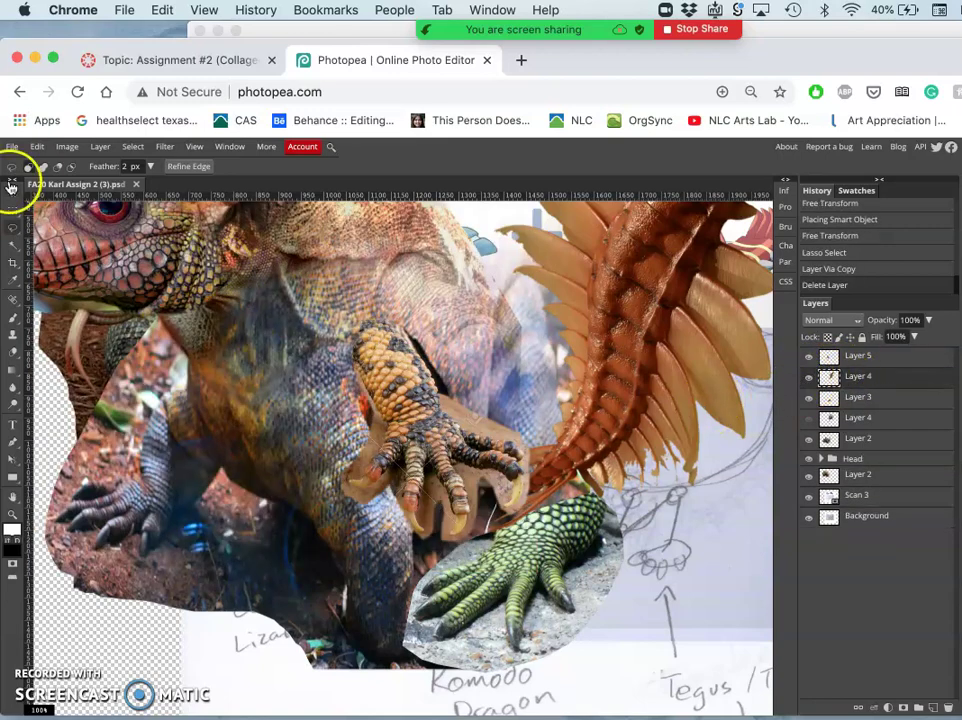
Select Layer 5 and move the gila foot down over the lower end of the lizard's near front leg
{"action": "left_click", "coordinate": [14, 192]}
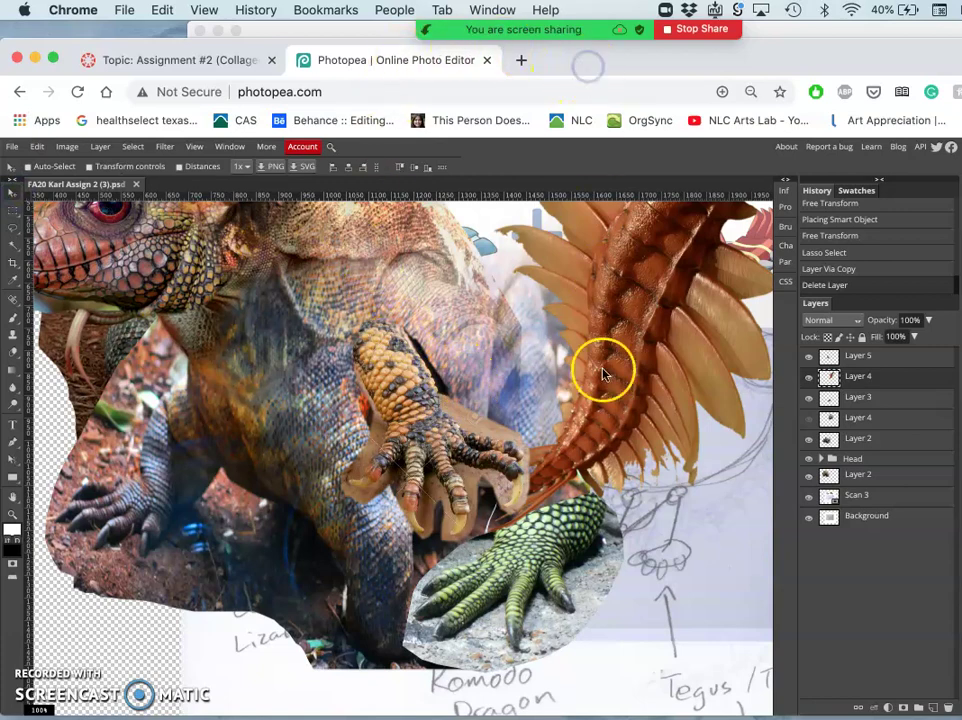
{"action": "left_click", "coordinate": [415, 408]}
{"action": "left_click_drag", "start_coordinate": [424, 430], "coordinate": [589, 388]}
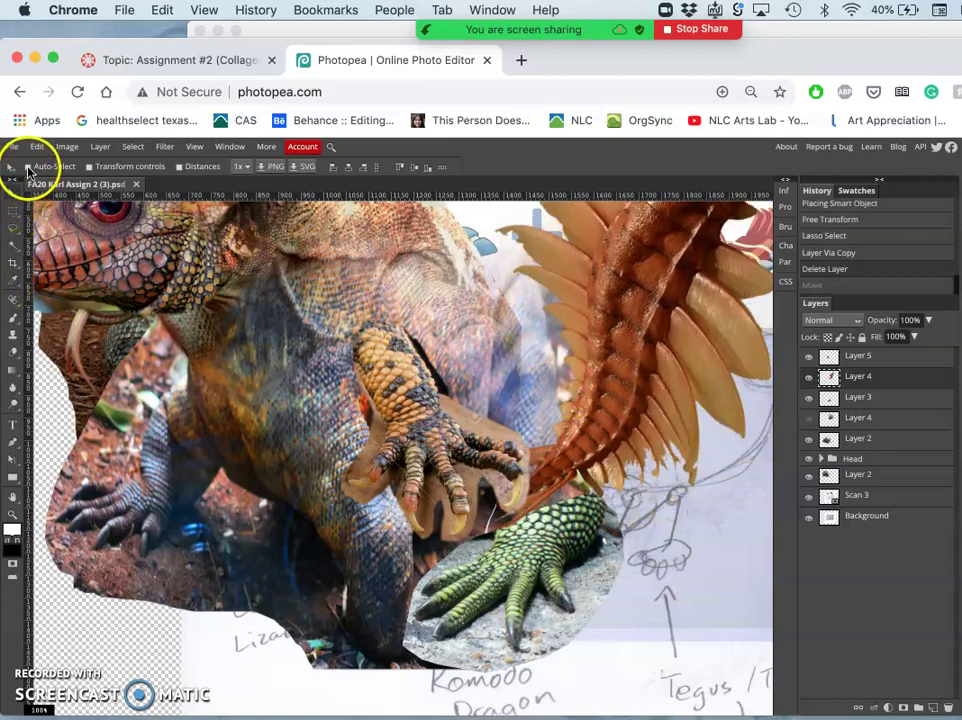
{"action": "left_click", "coordinate": [861, 358]}
{"action": "left_click_drag", "start_coordinate": [535, 418], "coordinate": [421, 427]}
{"action": "left_click_drag", "start_coordinate": [422, 481], "coordinate": [386, 603]}
{"action": "scroll", "coordinate": [394, 525], "scroll_direction": "down", "scroll_amount": 1}
{"action": "scroll", "coordinate": [394, 522], "scroll_direction": "down", "scroll_amount": 5}
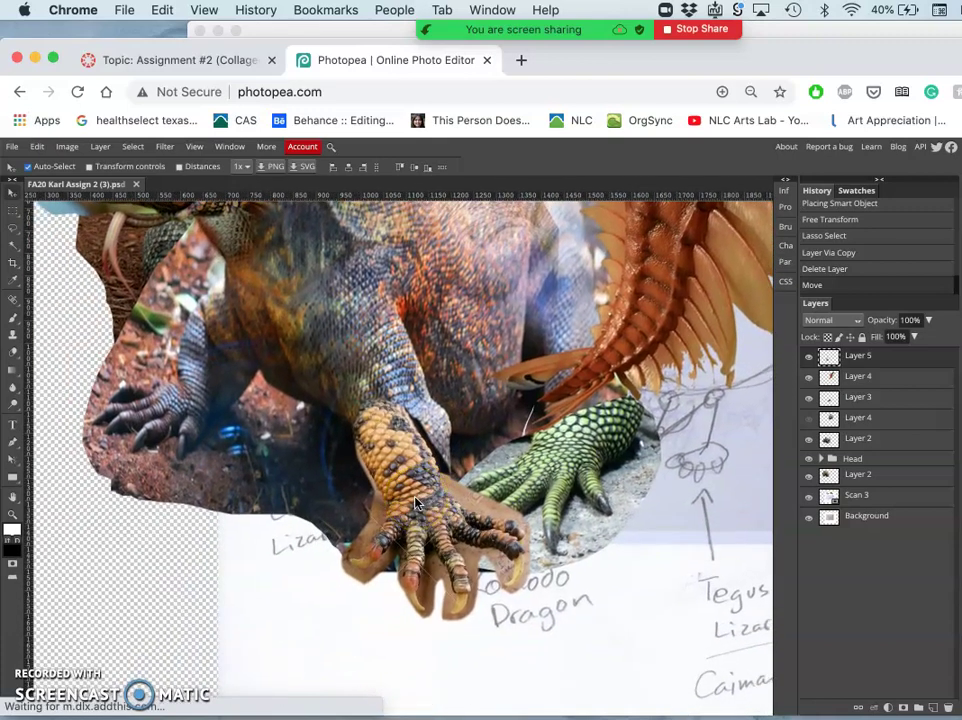
Free Transform the gila foot: rotate it 26.1° and shift it down so its wrist continues the lizard's front leg
{"action": "key", "text": "alt+super+t"}
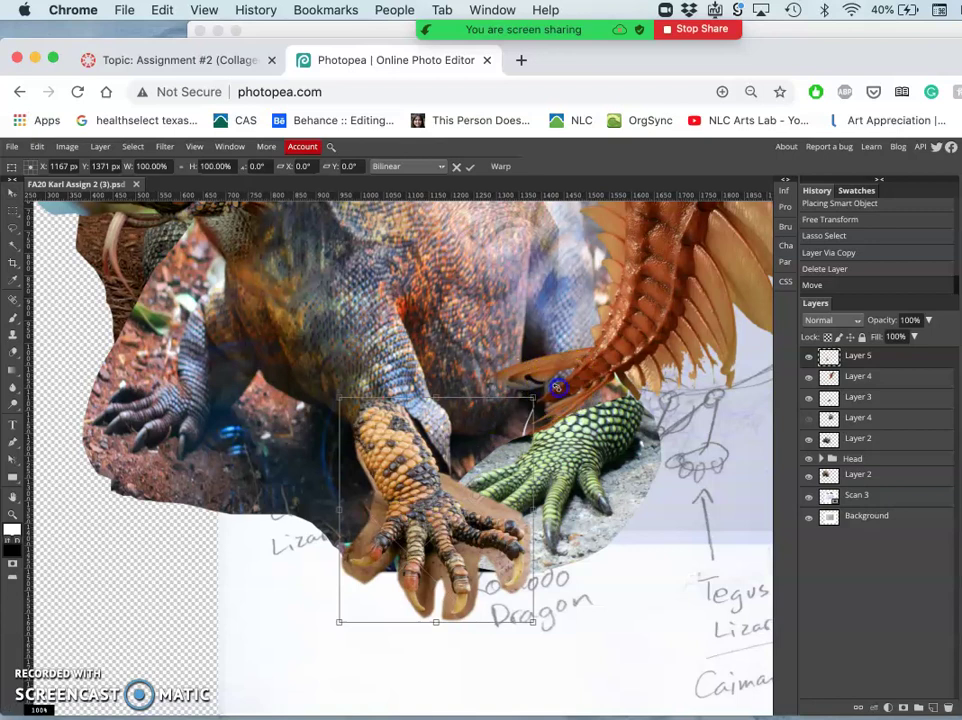
{"action": "left_click_drag", "start_coordinate": [558, 378], "coordinate": [600, 469]}
{"action": "left_click_drag", "start_coordinate": [432, 466], "coordinate": [424, 516]}
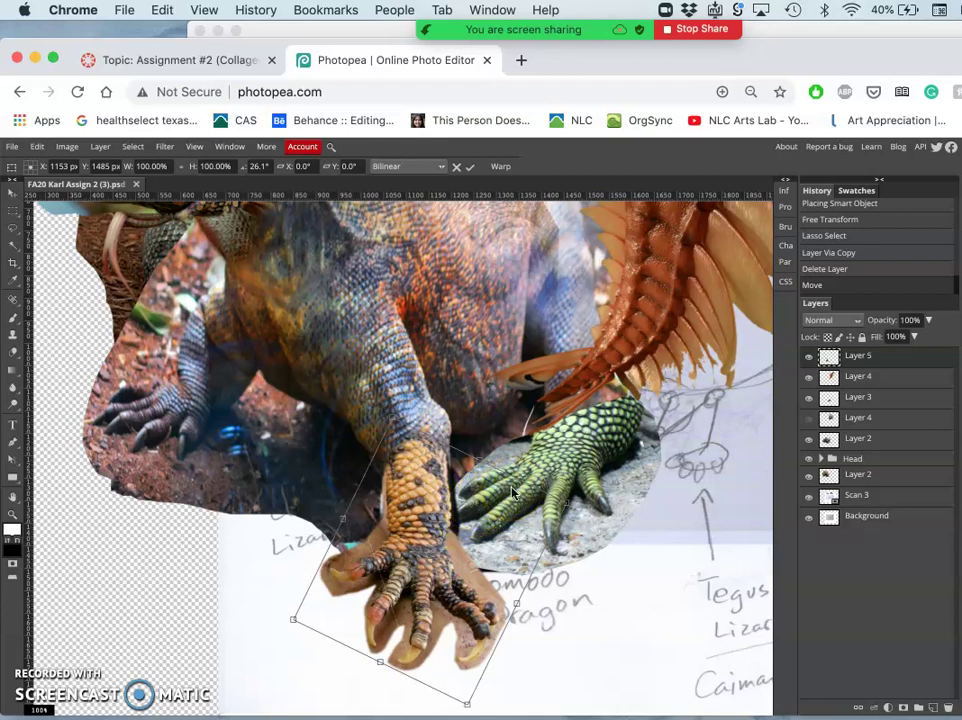
{"action": "key", "text": "Return"}
Distort the gila foot by pulling both bottom corners of its bounding box upward to shorten the claws
{"action": "scroll", "coordinate": [445, 487], "scroll_direction": "up", "scroll_amount": 3}
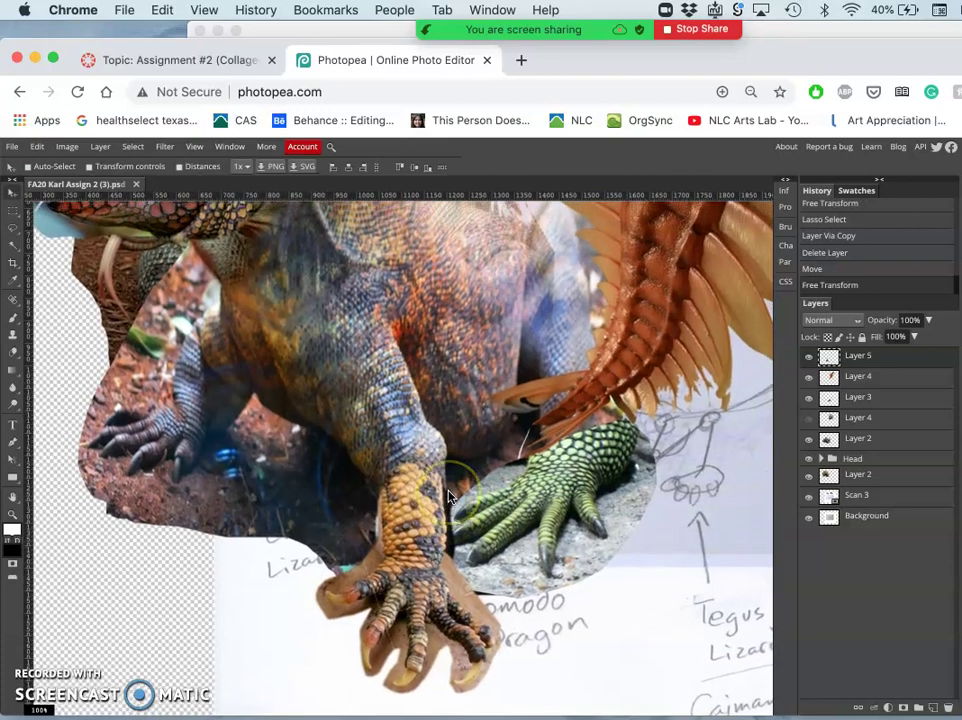
{"action": "scroll", "coordinate": [448, 497], "scroll_direction": "down", "scroll_amount": 1}
{"action": "key", "text": "super+minus"}
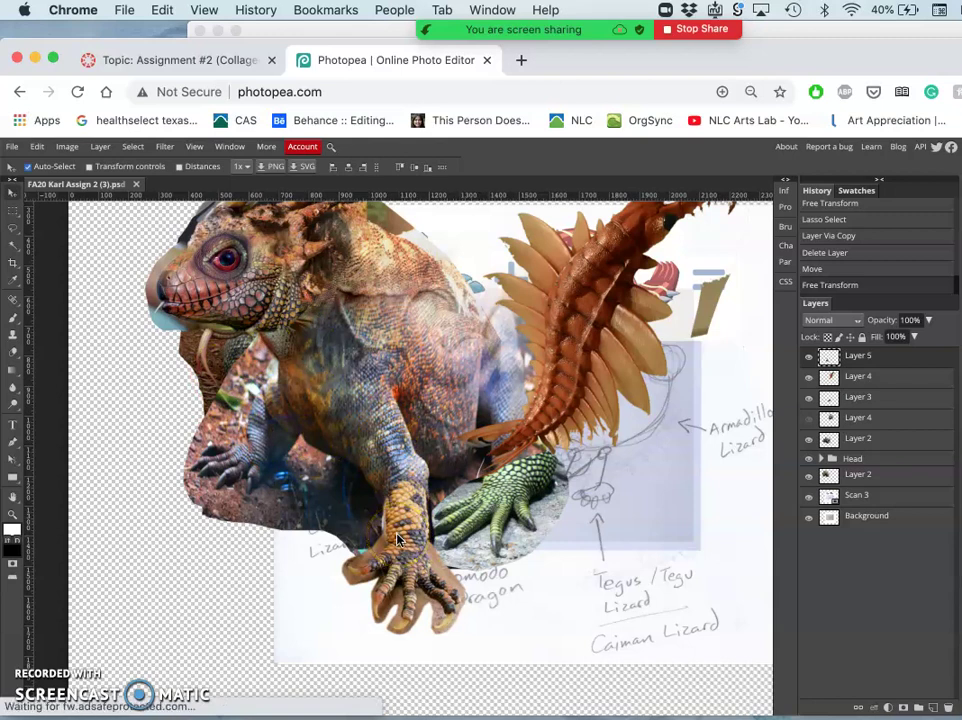
{"action": "key", "text": "ctrl+alt+t"}
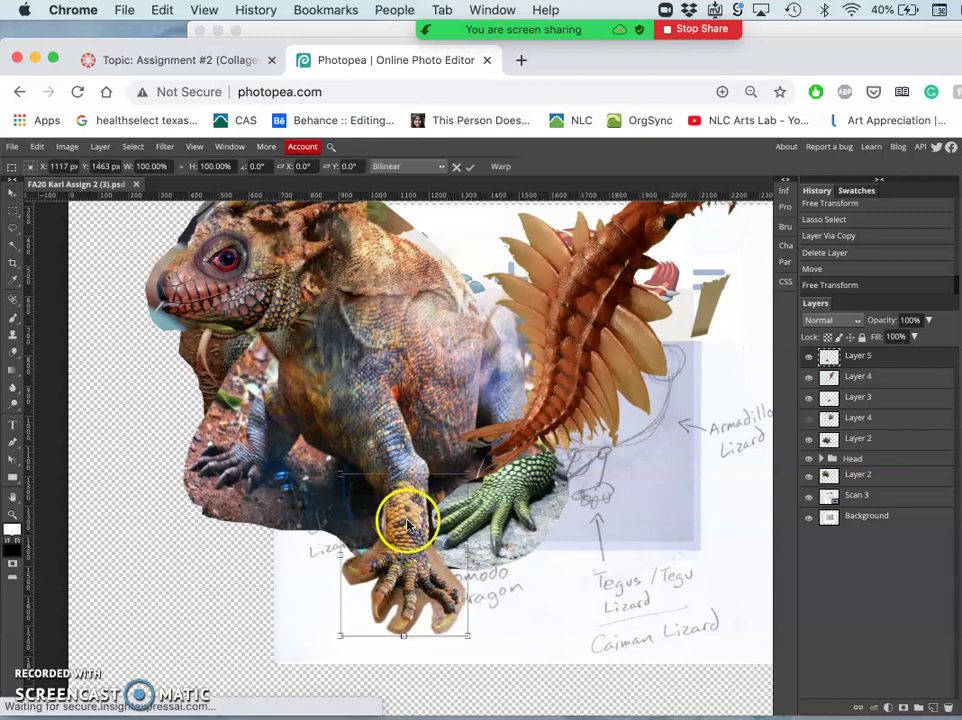
{"action": "right_click", "coordinate": [408, 531]}
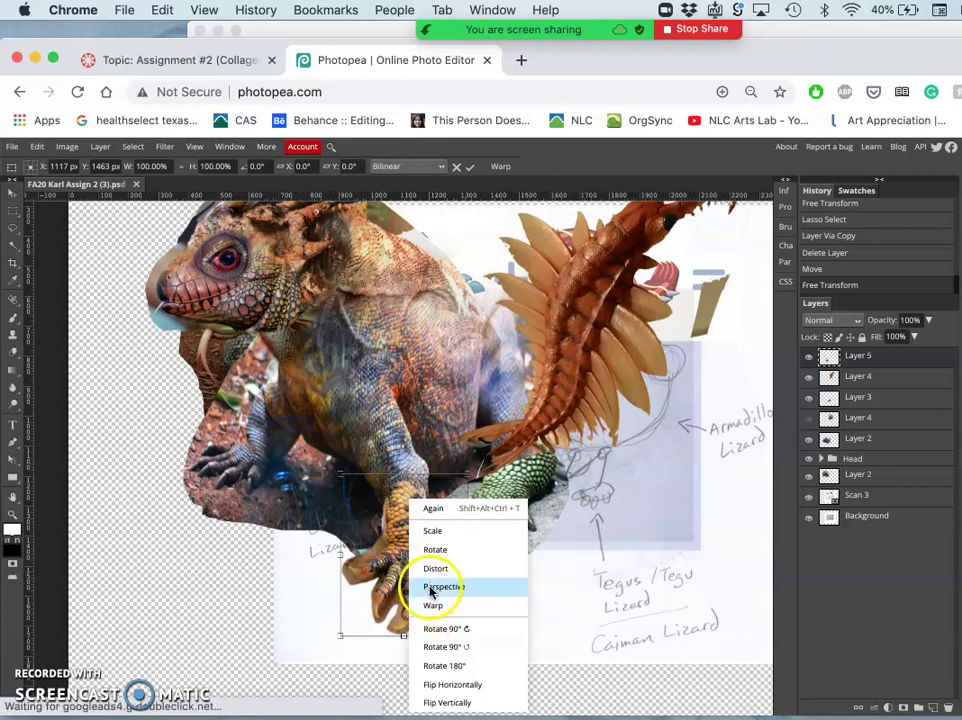
{"action": "left_click", "coordinate": [434, 570]}
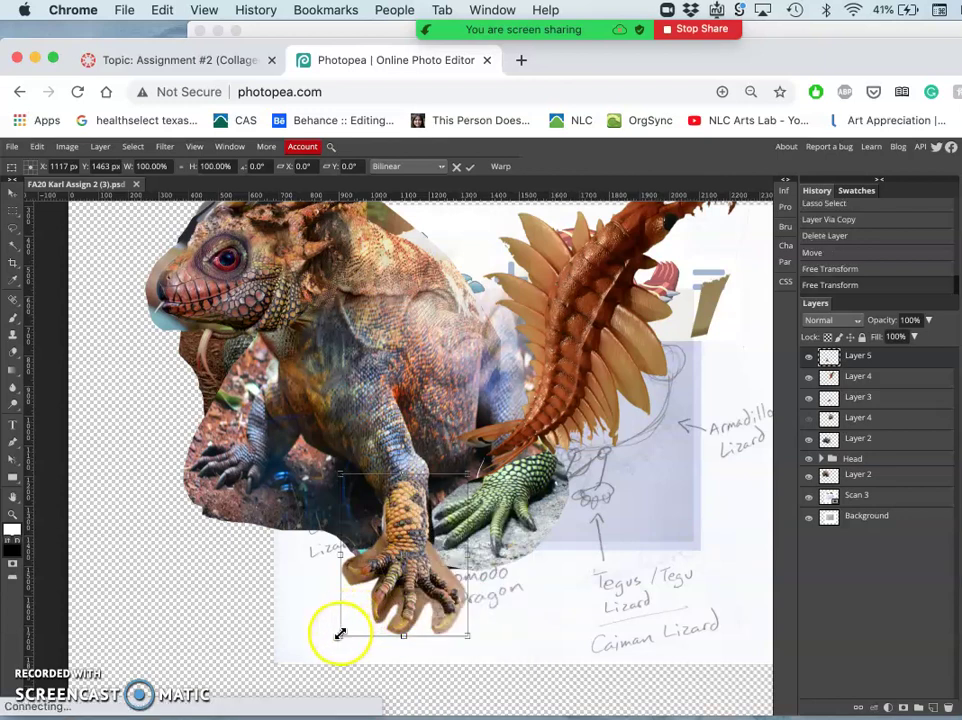
{"action": "left_click_drag", "start_coordinate": [336, 627], "coordinate": [334, 627]}
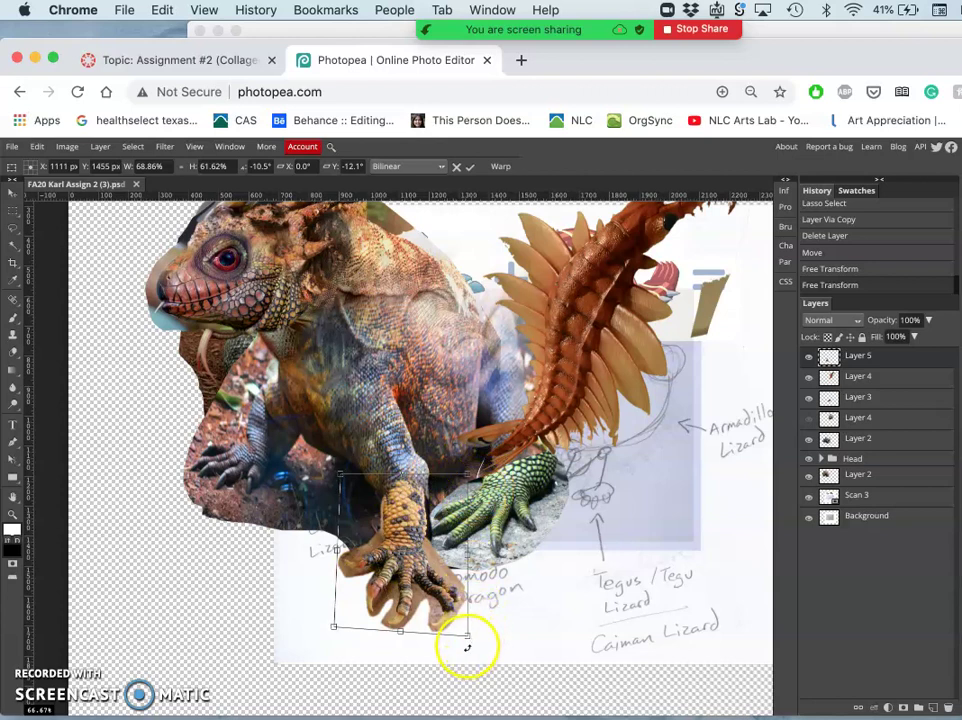
{"action": "left_click_drag", "start_coordinate": [467, 637], "coordinate": [465, 620]}
Warp the top edge of the gila foot outward on both sides so the wrist widens to the lizard's leg
{"action": "right_click", "coordinate": [400, 500]}
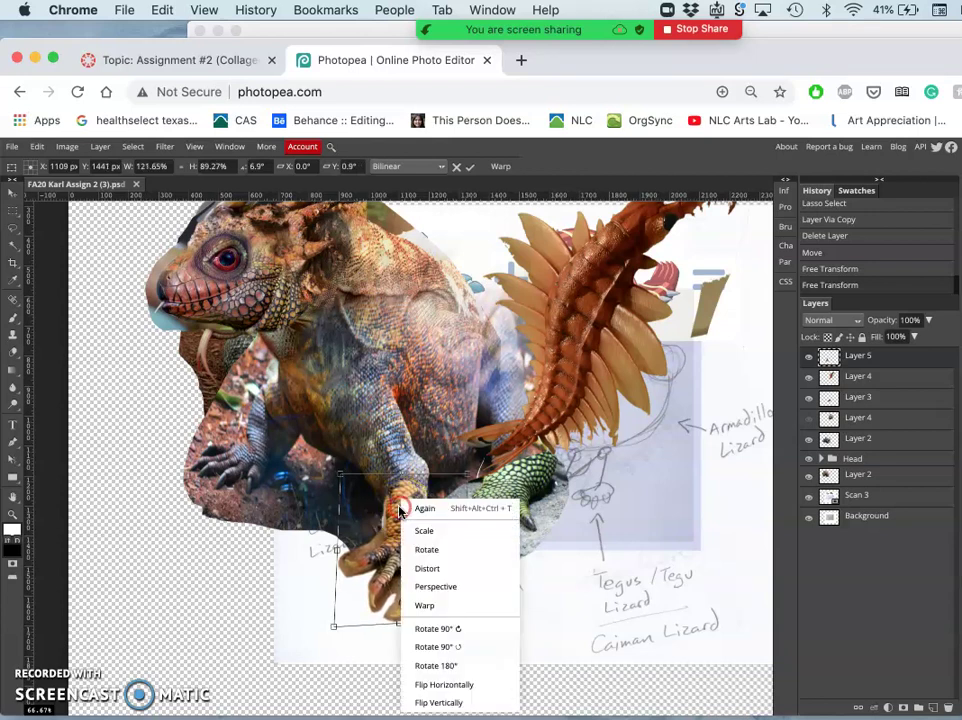
{"action": "left_click", "coordinate": [423, 604]}
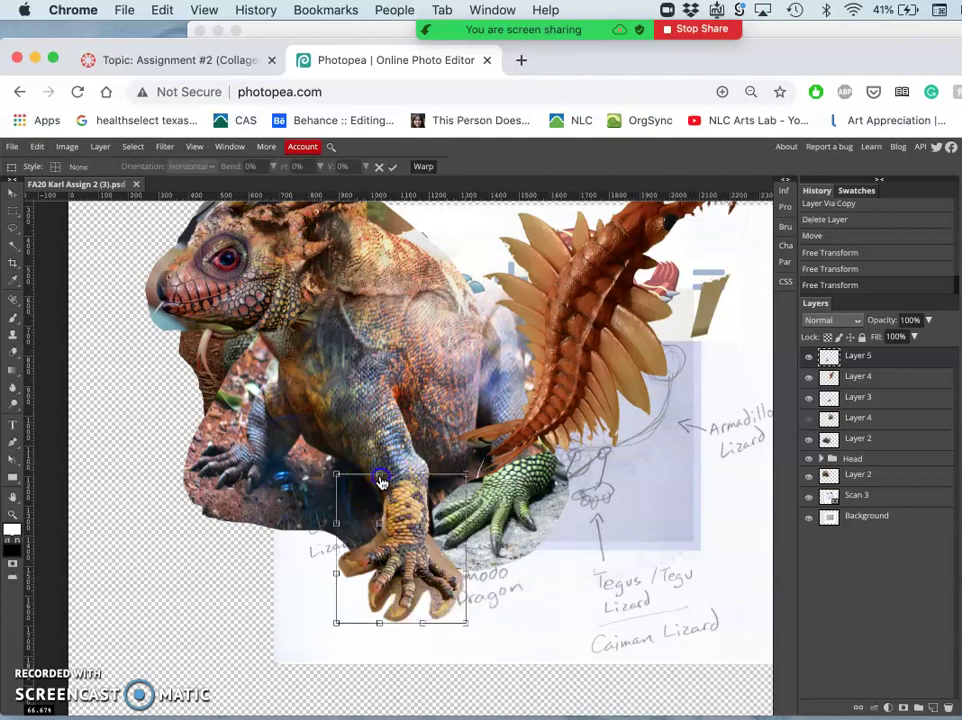
{"action": "left_click_drag", "start_coordinate": [366, 482], "coordinate": [318, 455]}
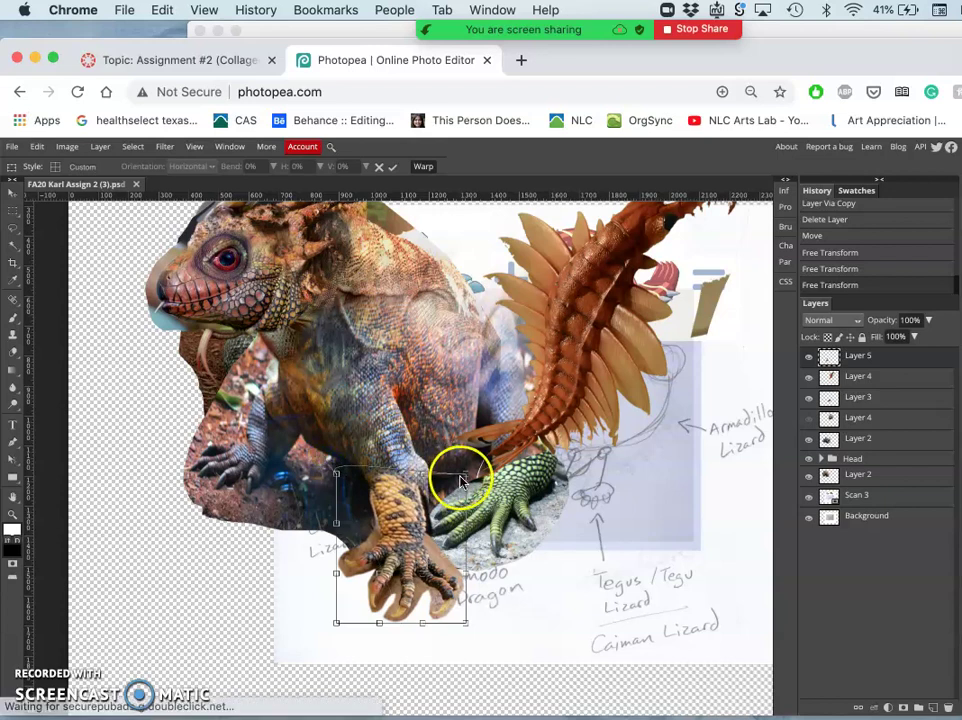
{"action": "left_click_drag", "start_coordinate": [462, 481], "coordinate": [519, 476]}
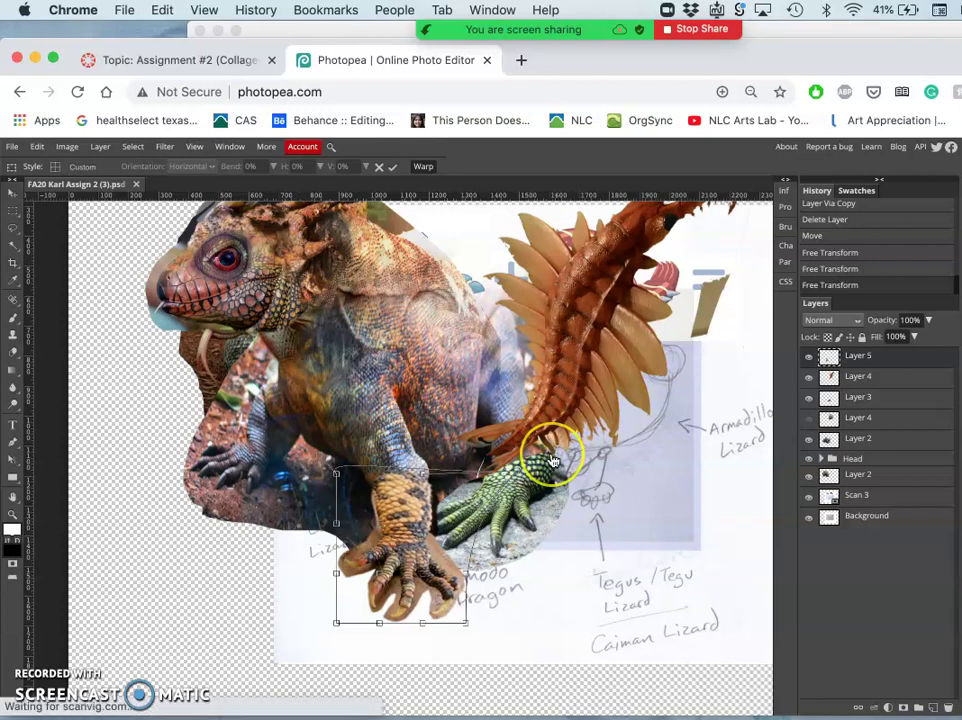
{"action": "key", "text": "Return"}
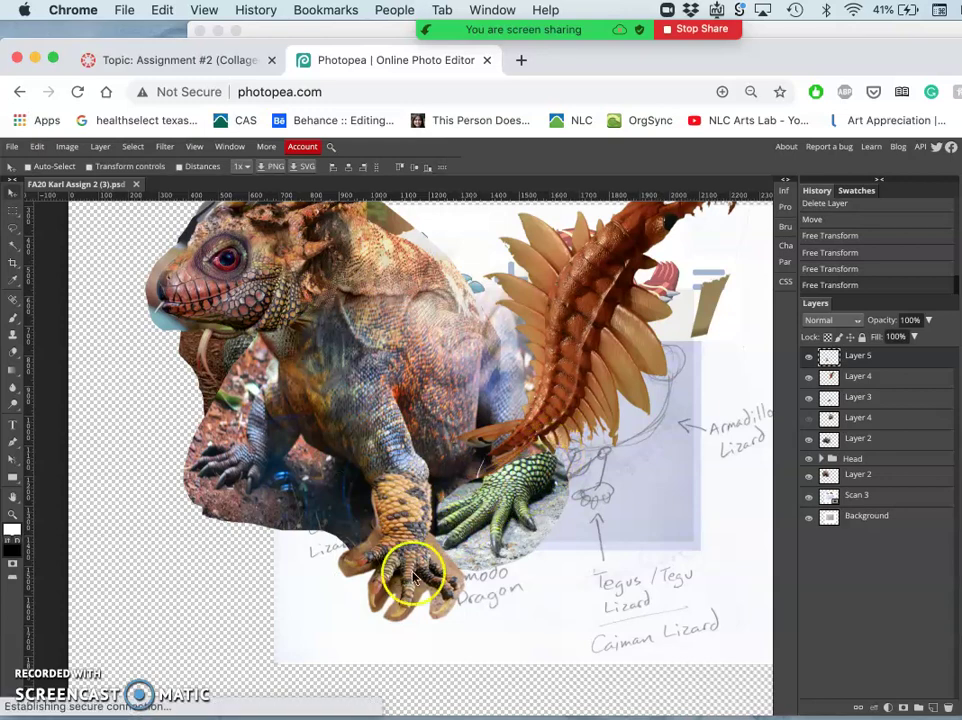
Apply Levels to the gila foot with midtone input 0.83, white input 240 and black output 18
{"action": "scroll", "coordinate": [407, 525], "scroll_direction": "up", "scroll_amount": 3}
{"action": "scroll", "coordinate": [407, 527], "scroll_direction": "down", "scroll_amount": 2}
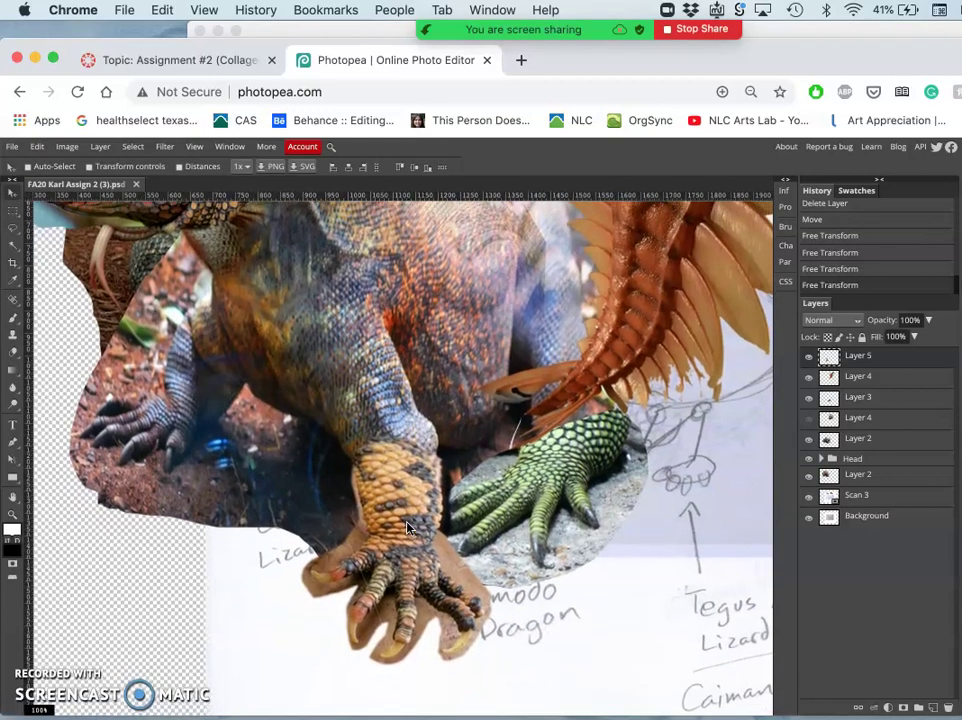
{"action": "left_click", "coordinate": [70, 148]}
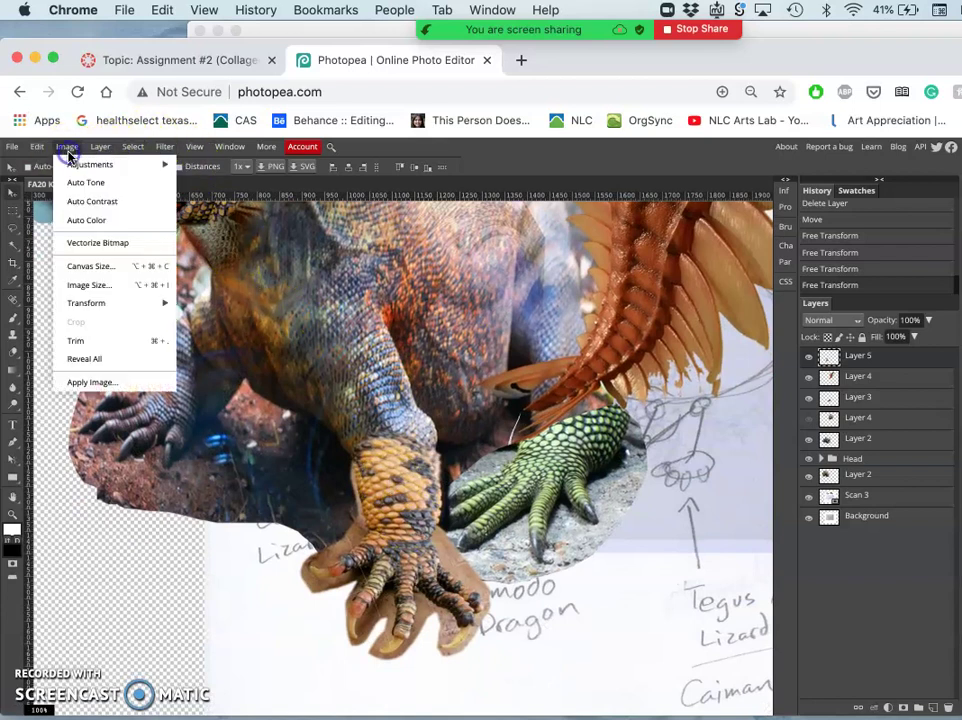
{"action": "mouse_move", "coordinate": [75, 165]}
{"action": "left_click", "coordinate": [222, 186]}
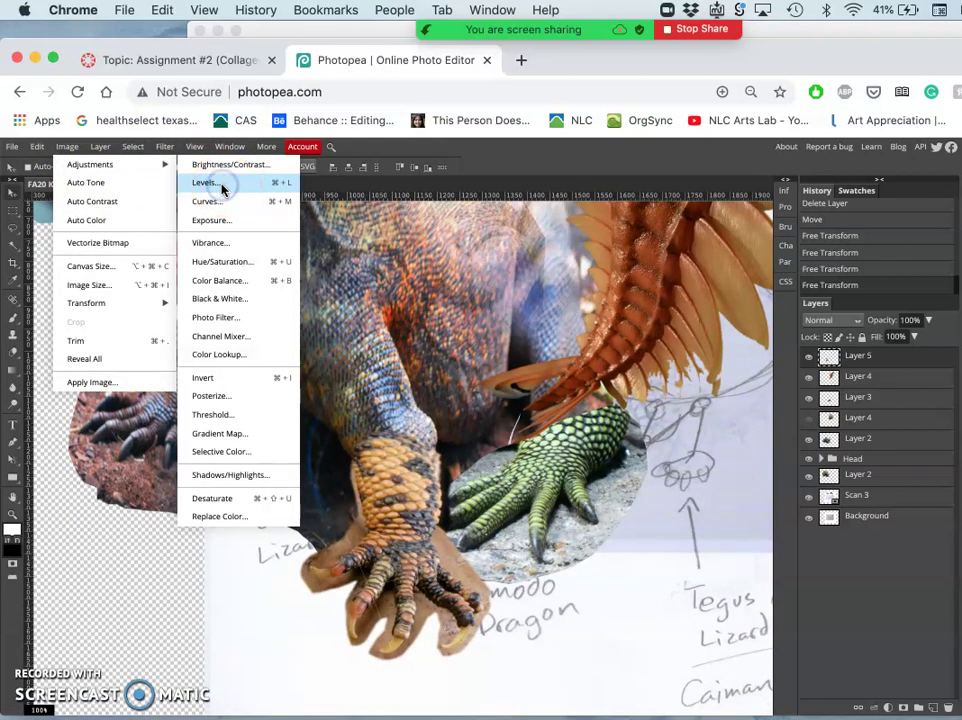
{"action": "left_click", "coordinate": [286, 239]}
{"action": "left_click_drag", "start_coordinate": [286, 239], "coordinate": [666, 249]}
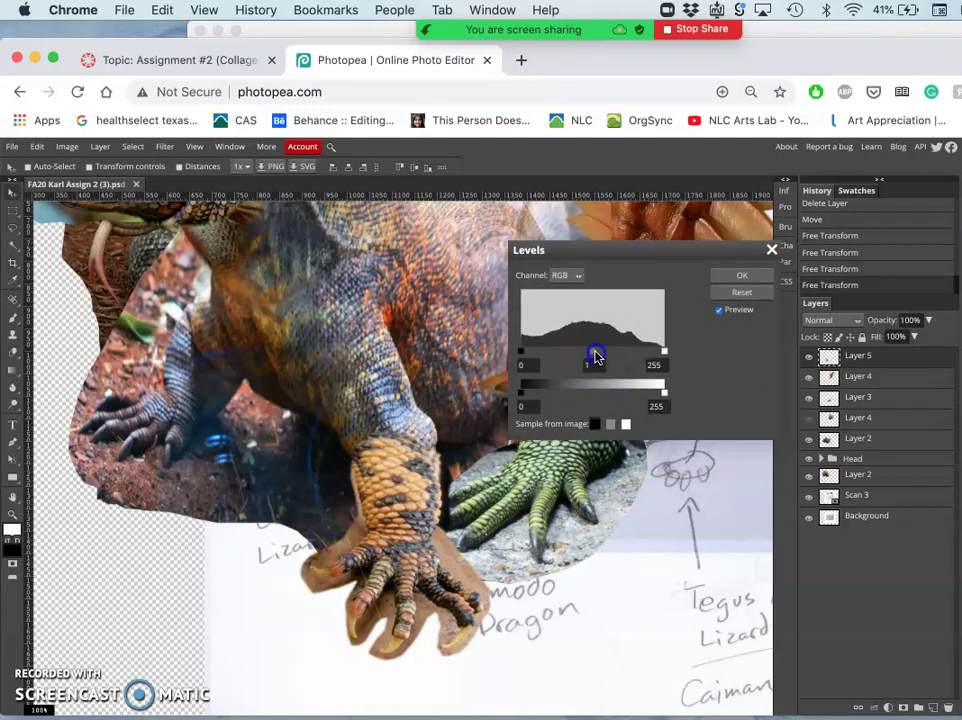
{"action": "left_click_drag", "start_coordinate": [596, 357], "coordinate": [602, 356]}
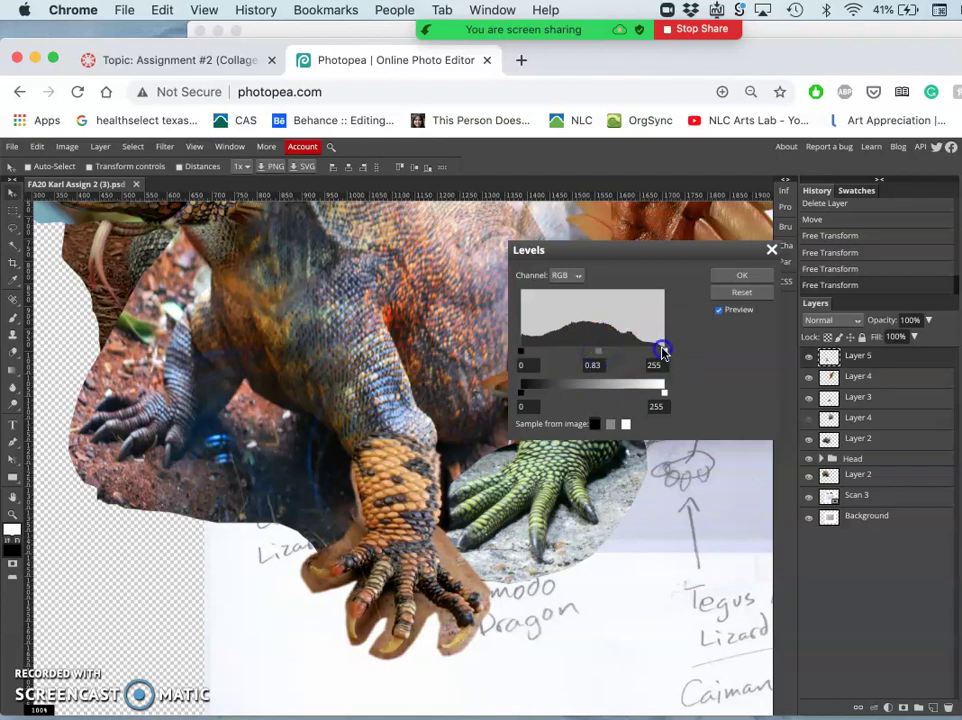
{"action": "left_click_drag", "start_coordinate": [663, 352], "coordinate": [655, 352]}
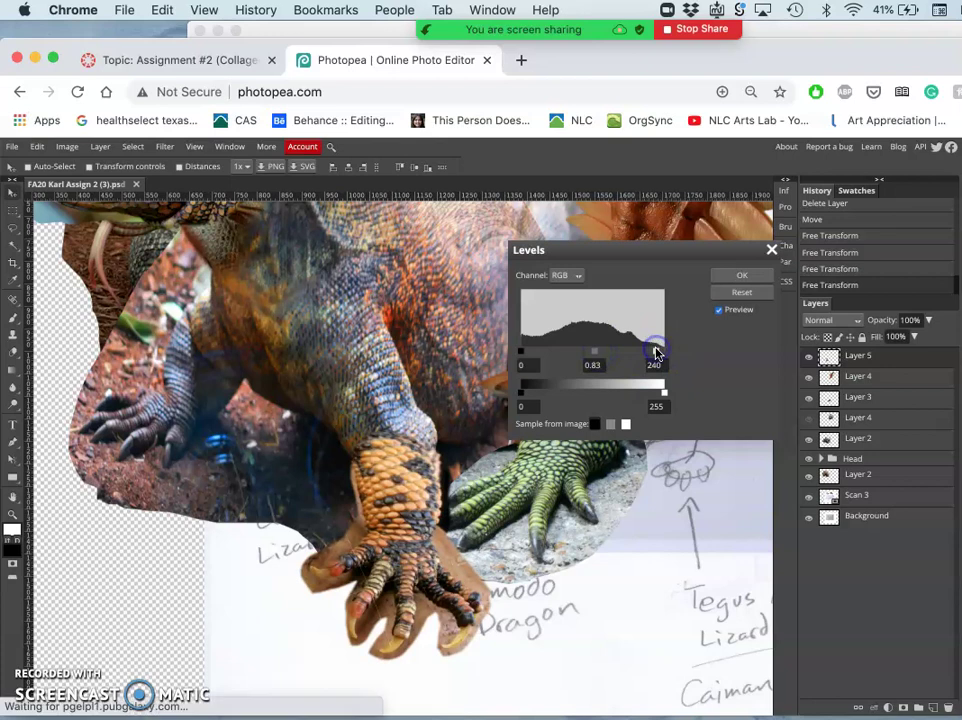
{"action": "left_click", "coordinate": [522, 395]}
{"action": "left_click_drag", "start_coordinate": [529, 398], "coordinate": [539, 397]}
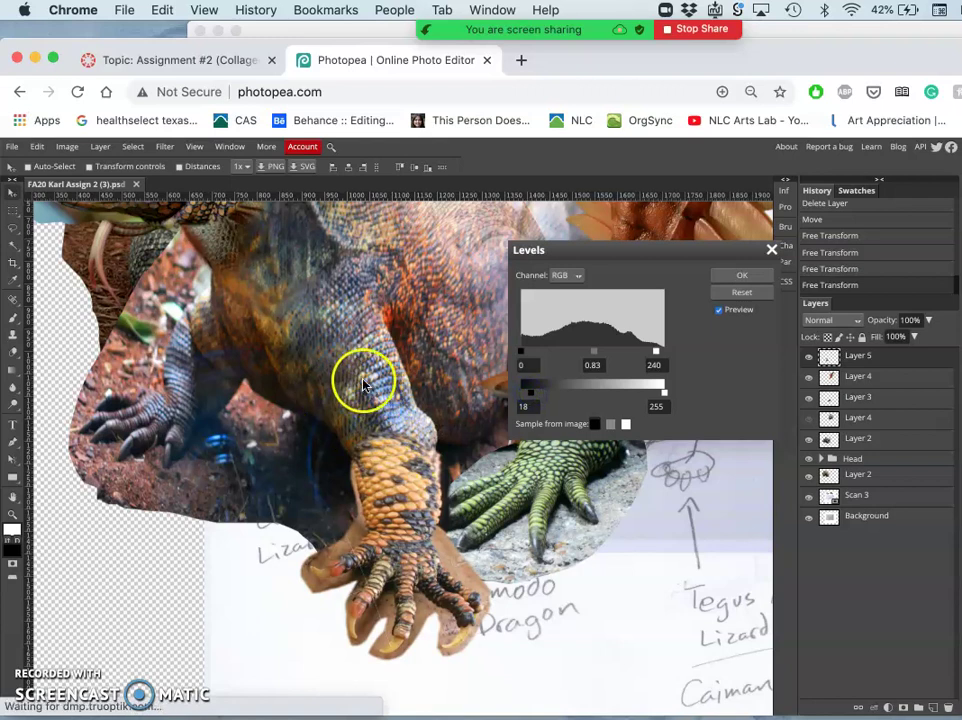
{"action": "left_click", "coordinate": [743, 276]}
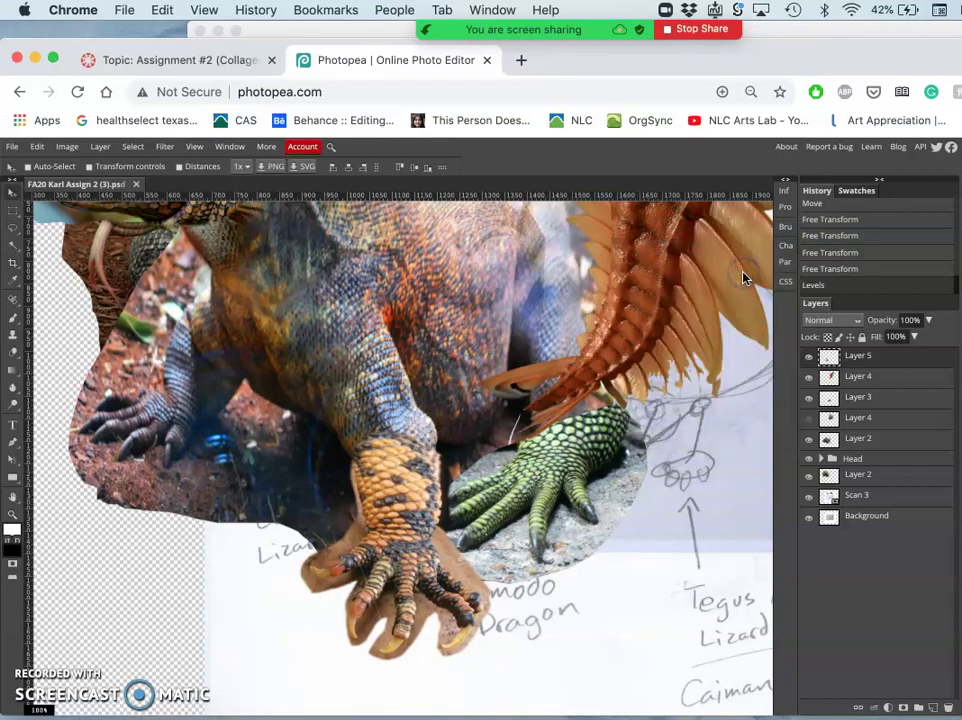
Apply Hue/Saturation to the gila foot with Hue -5 and Saturation 4
{"action": "left_click", "coordinate": [70, 148]}
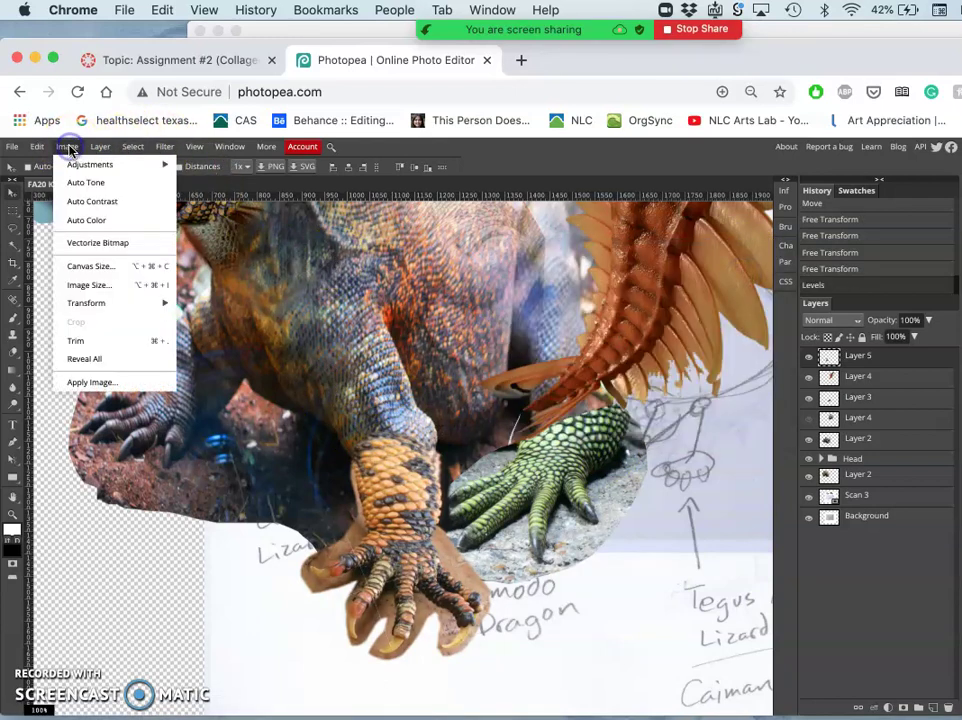
{"action": "mouse_move", "coordinate": [110, 165]}
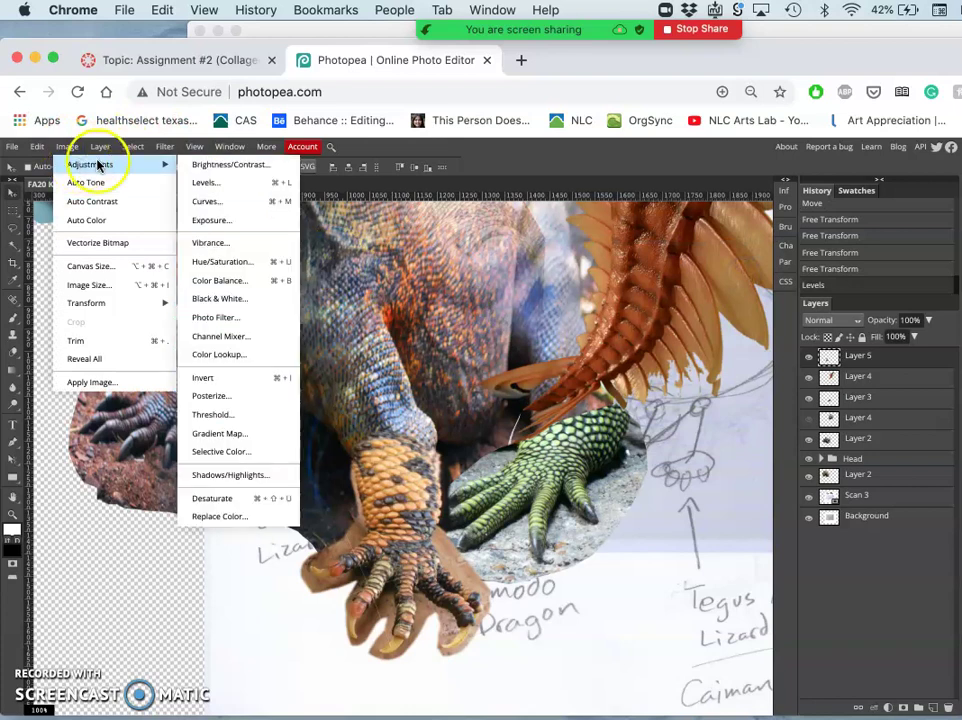
{"action": "left_click", "coordinate": [224, 267]}
{"action": "left_click_drag", "start_coordinate": [268, 230], "coordinate": [724, 238]}
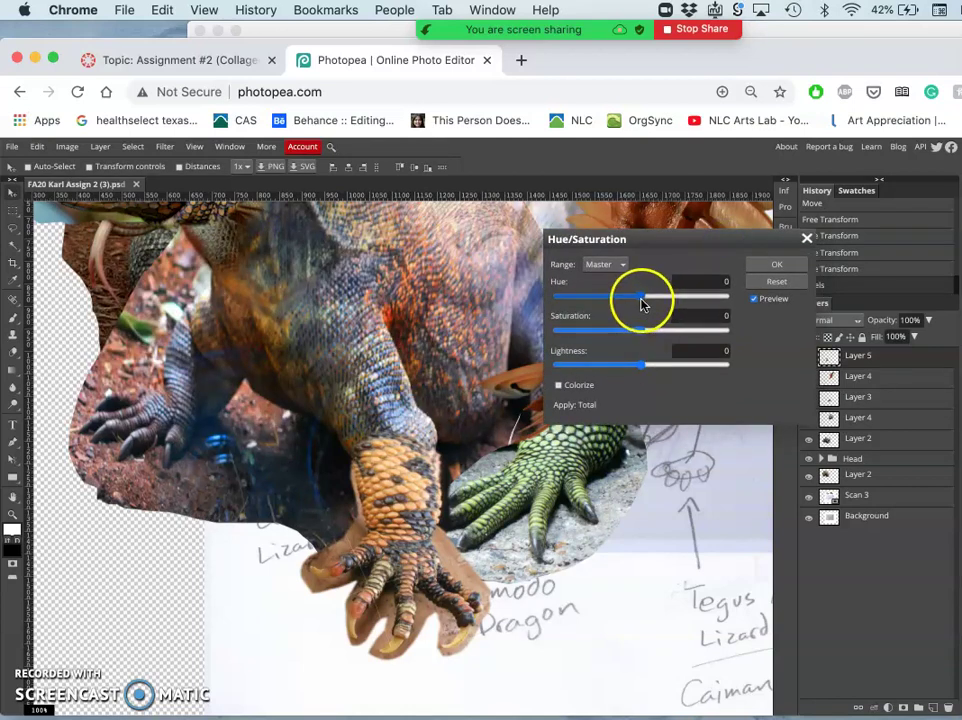
{"action": "mouse_move", "coordinate": [633, 303]}
{"action": "left_mouse_down"}
{"action": "mouse_move", "coordinate": [695, 303]}
{"action": "mouse_move", "coordinate": [608, 315]}
{"action": "mouse_move", "coordinate": [555, 297]}
{"action": "mouse_move", "coordinate": [651, 307]}
{"action": "mouse_move", "coordinate": [634, 308]}
{"action": "left_mouse_up"}
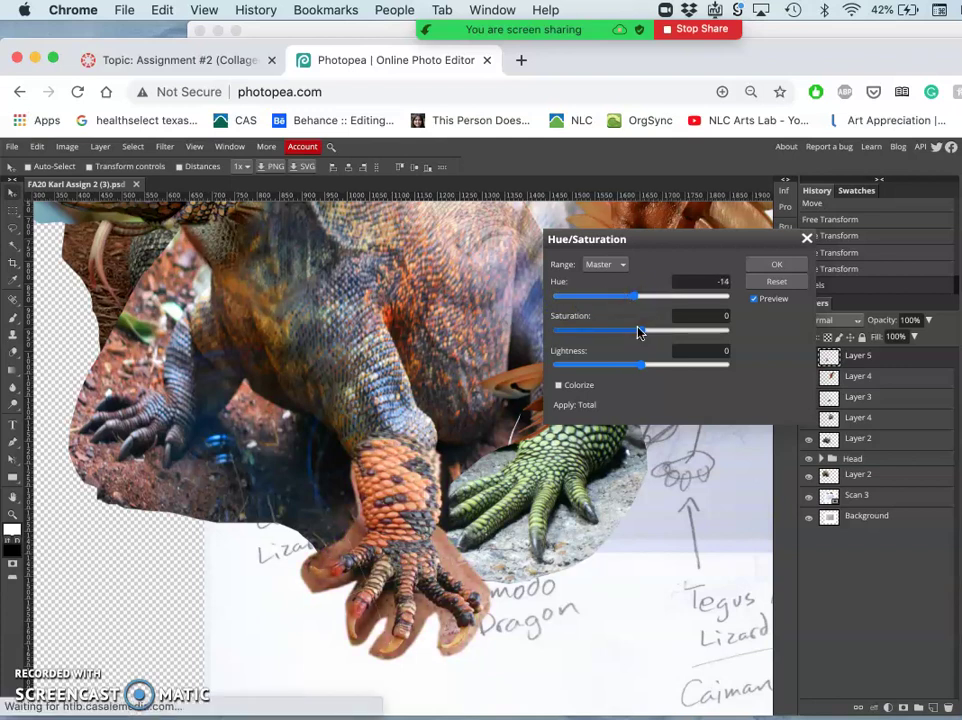
{"action": "left_click", "coordinate": [636, 301]}
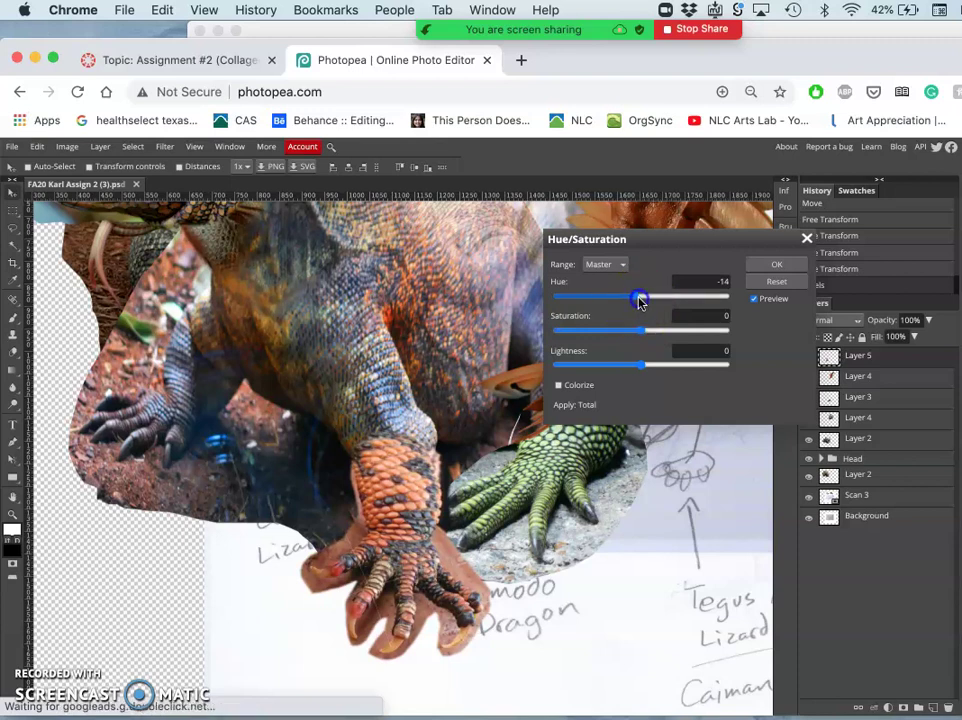
{"action": "left_click_drag", "start_coordinate": [640, 303], "coordinate": [642, 303]}
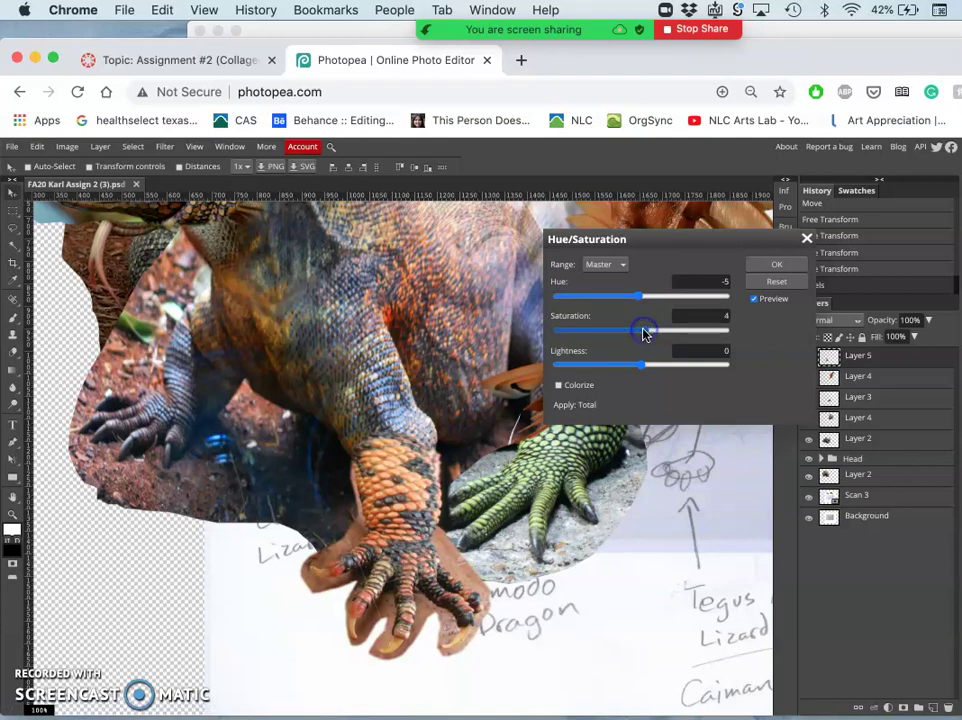
{"action": "left_click", "coordinate": [760, 264]}
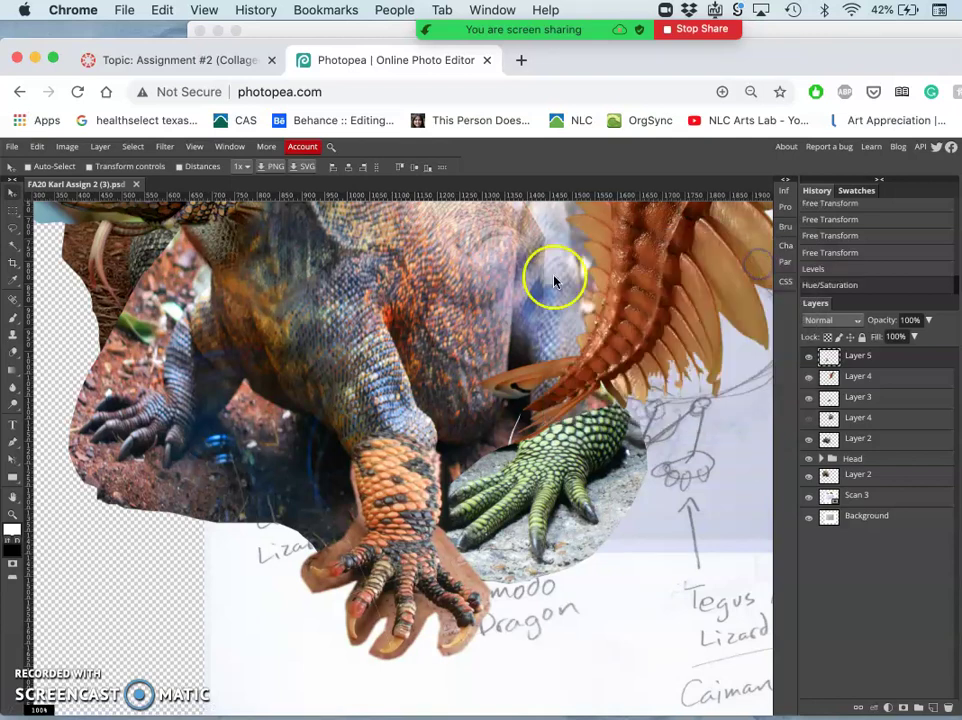
Start a Color Balance adjustment on the gila foot and set the midtones to Red -7, Green -4 and Blue 43
{"action": "left_click", "coordinate": [67, 146]}
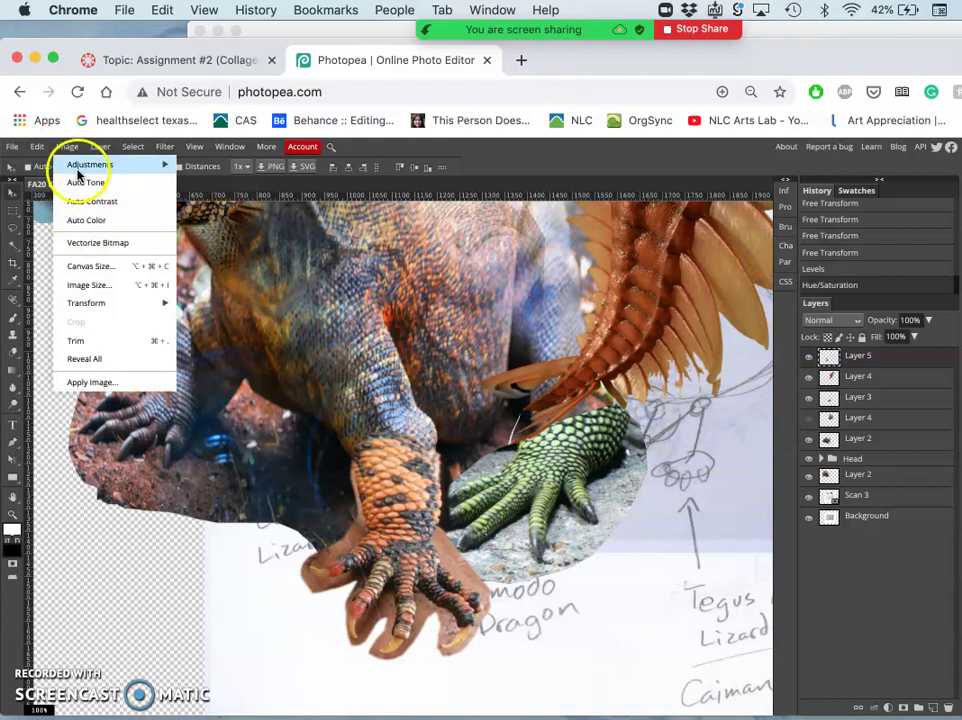
{"action": "mouse_move", "coordinate": [133, 167]}
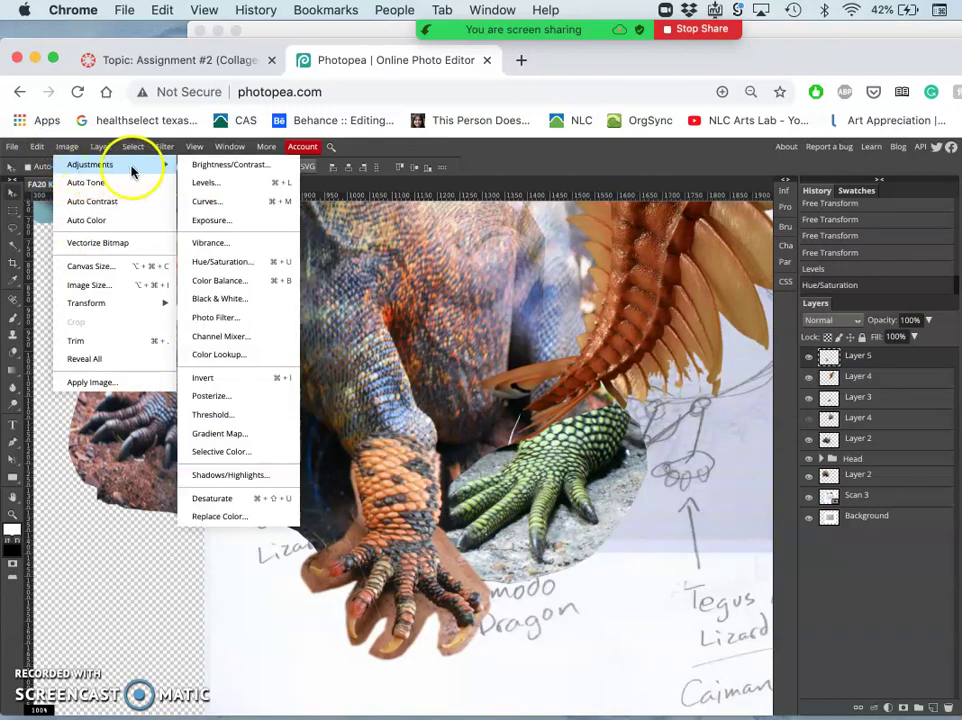
{"action": "left_click", "coordinate": [219, 281]}
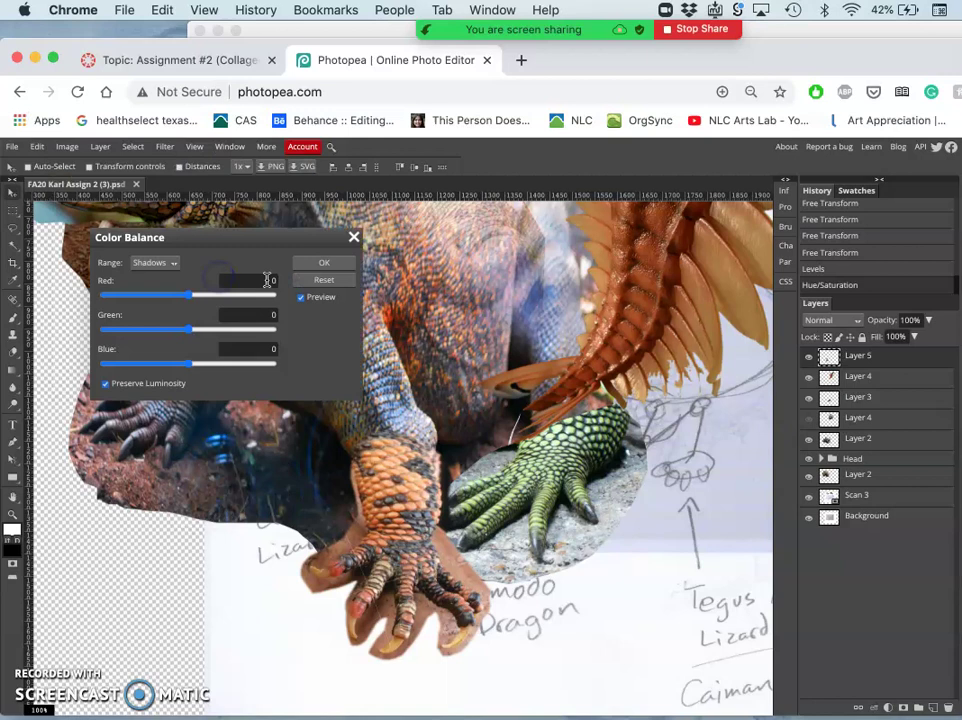
{"action": "left_click_drag", "start_coordinate": [258, 241], "coordinate": [527, 268]}
{"action": "left_click_drag", "start_coordinate": [700, 297], "coordinate": [685, 281]}
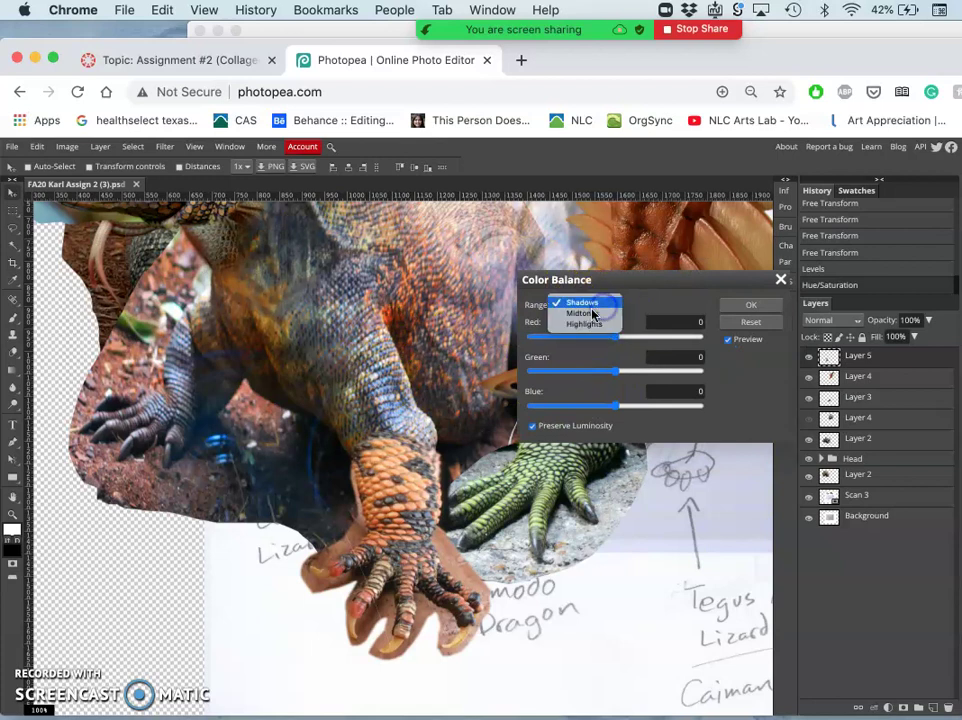
{"action": "left_click", "coordinate": [584, 316]}
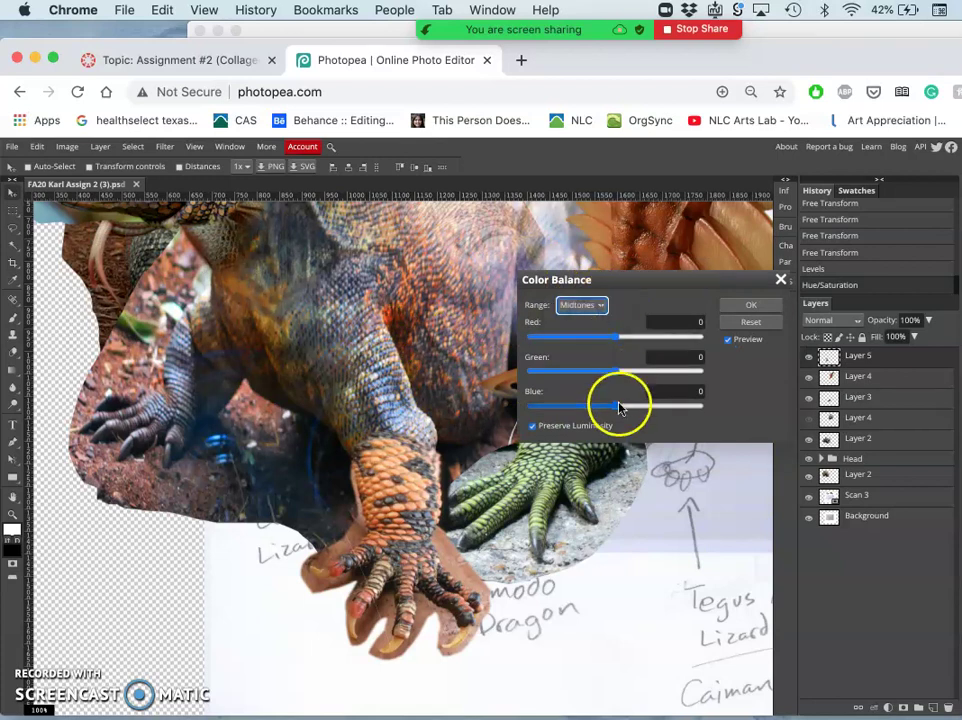
{"action": "left_click_drag", "start_coordinate": [615, 407], "coordinate": [652, 406]}
{"action": "left_click", "coordinate": [590, 306]}
{"action": "left_click", "coordinate": [605, 313]}
{"action": "left_click", "coordinate": [593, 314]}
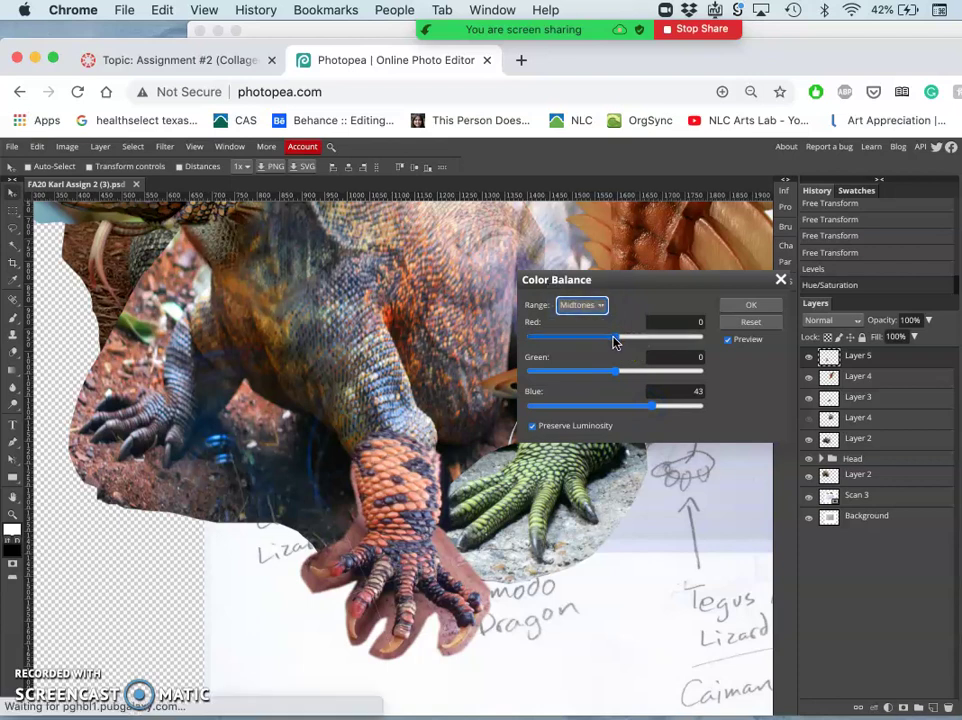
{"action": "mouse_move", "coordinate": [616, 339]}
{"action": "left_mouse_down"}
{"action": "mouse_move", "coordinate": [632, 341]}
{"action": "mouse_move", "coordinate": [630, 372]}
{"action": "mouse_move", "coordinate": [614, 369]}
{"action": "mouse_move", "coordinate": [620, 337]}
{"action": "mouse_move", "coordinate": [608, 339]}
{"action": "left_mouse_up"}
Set the Color Balance highlights to Red 19 and Green 27, shift the shadows toward blue, and apply the adjustment
{"action": "left_click", "coordinate": [601, 306]}
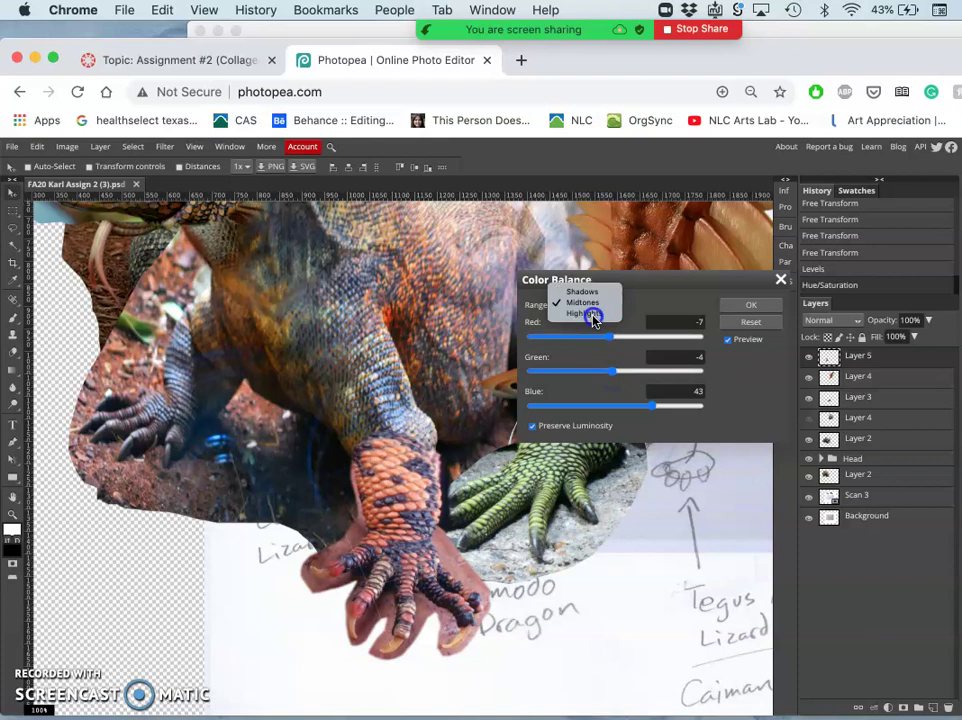
{"action": "left_click_drag", "start_coordinate": [613, 340], "coordinate": [640, 374]}
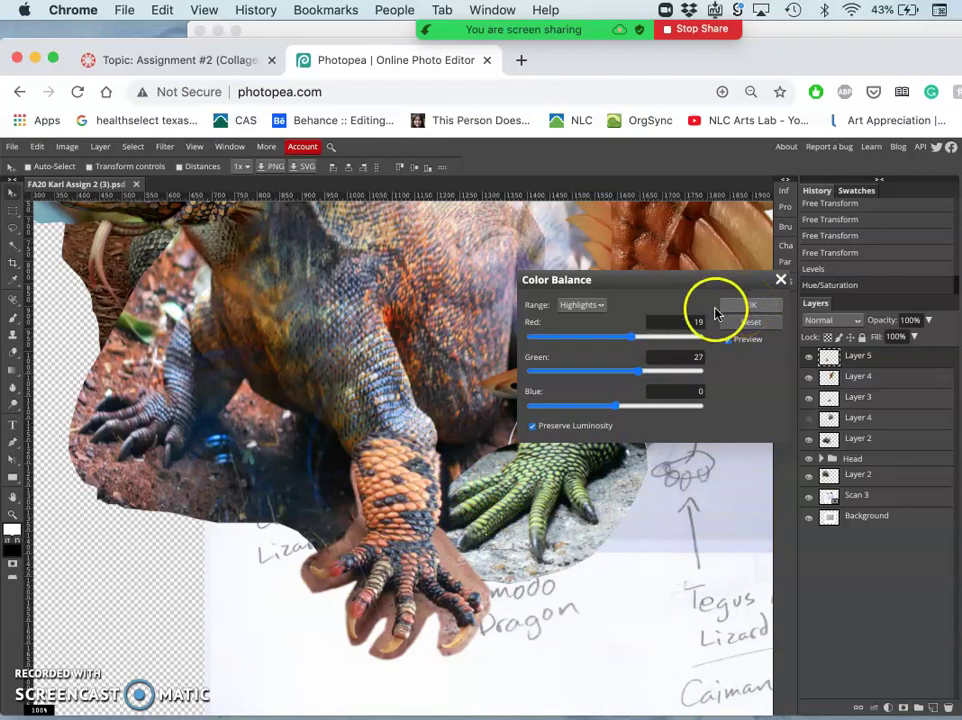
{"action": "left_click", "coordinate": [588, 305]}
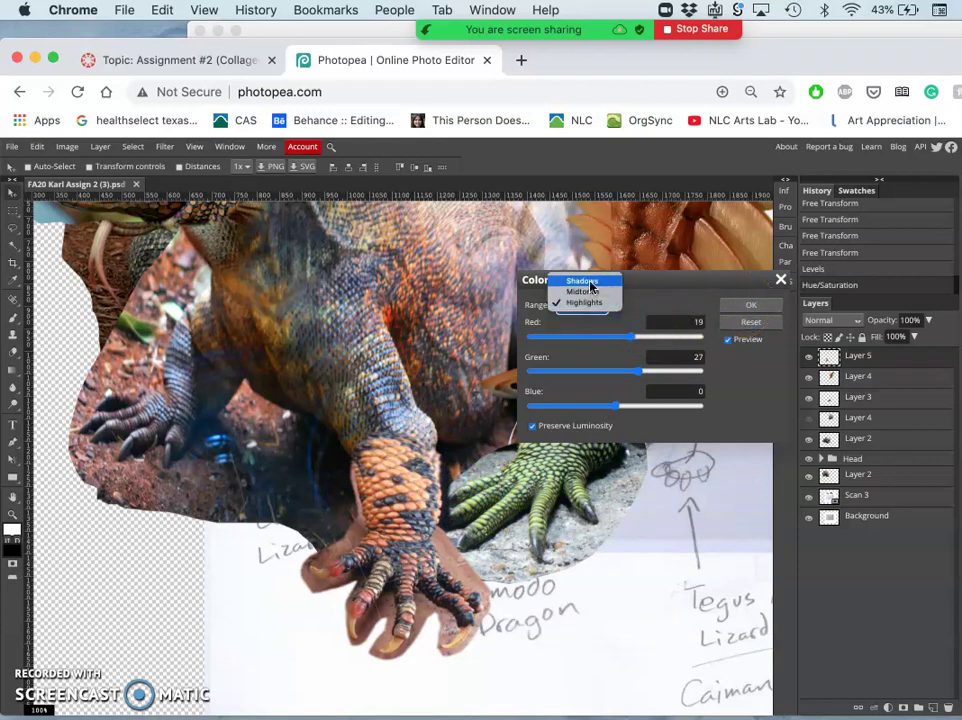
{"action": "left_click", "coordinate": [590, 284]}
{"action": "left_click_drag", "start_coordinate": [618, 408], "coordinate": [636, 406]}
{"action": "left_click", "coordinate": [738, 305]}
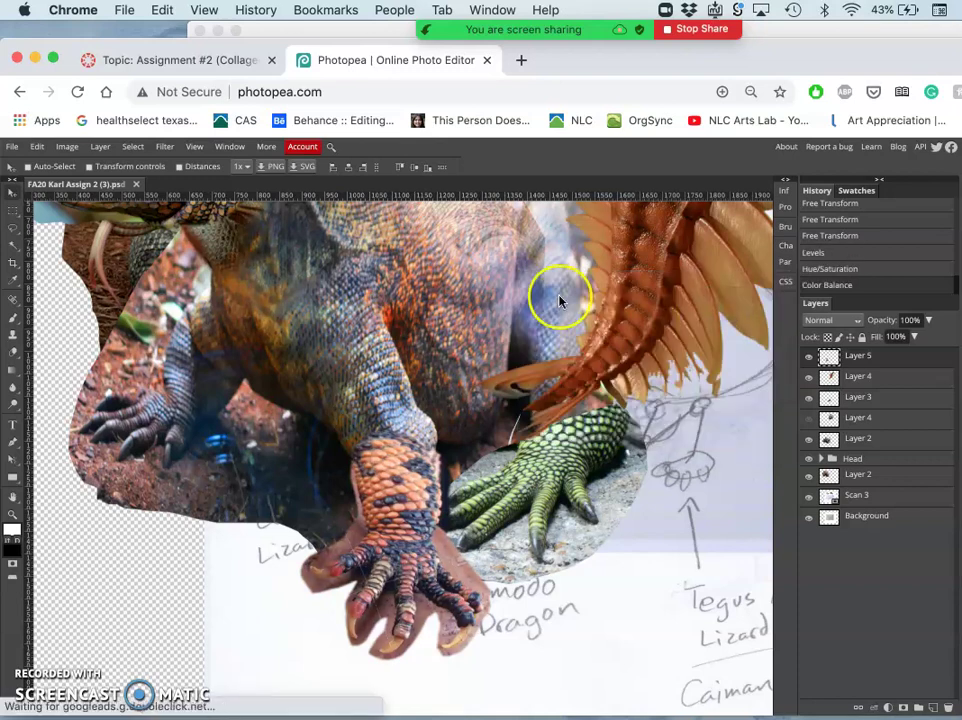
Compare the gila foot before and after Color Balance by stepping back to the Hue/Saturation state and returning to the Color Balance state
{"action": "left_click", "coordinate": [845, 269]}
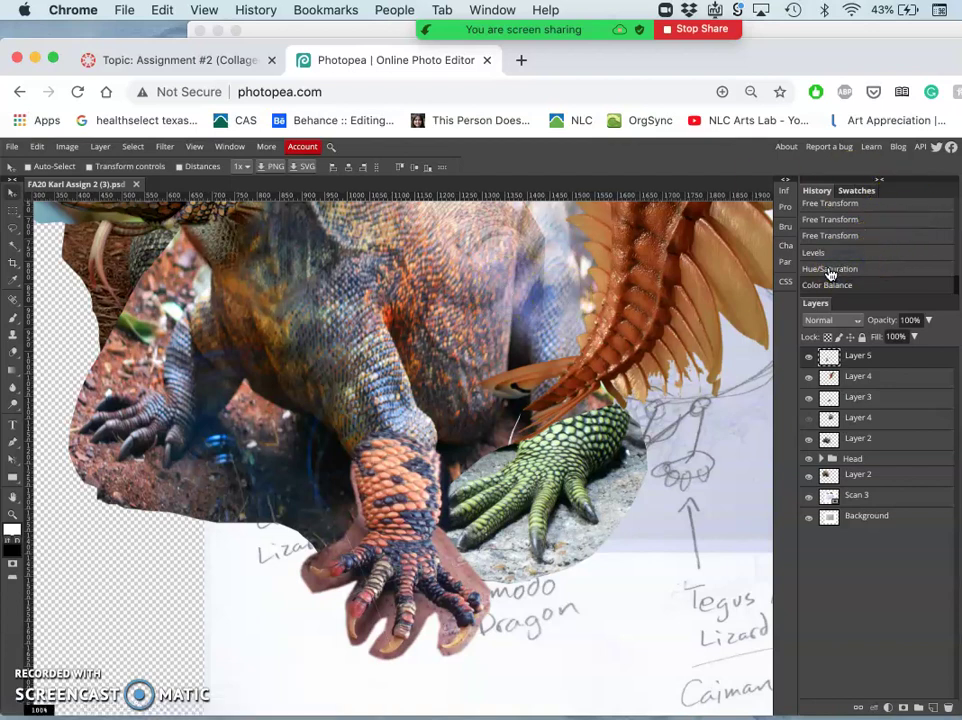
{"action": "left_click", "coordinate": [829, 274]}
{"action": "left_click", "coordinate": [819, 255]}
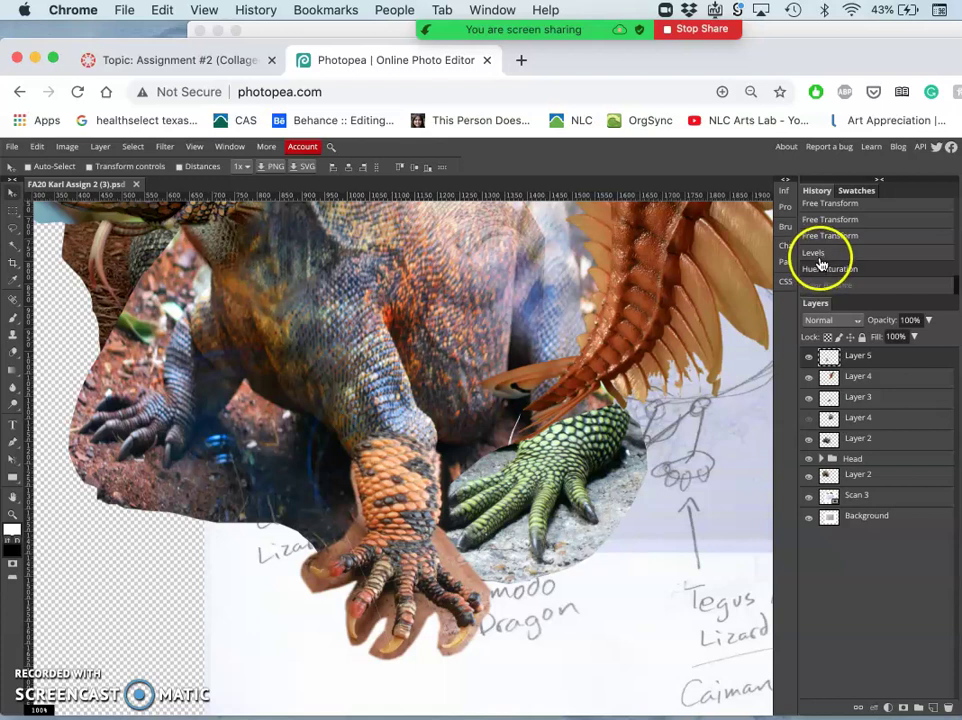
{"action": "left_click", "coordinate": [823, 282]}
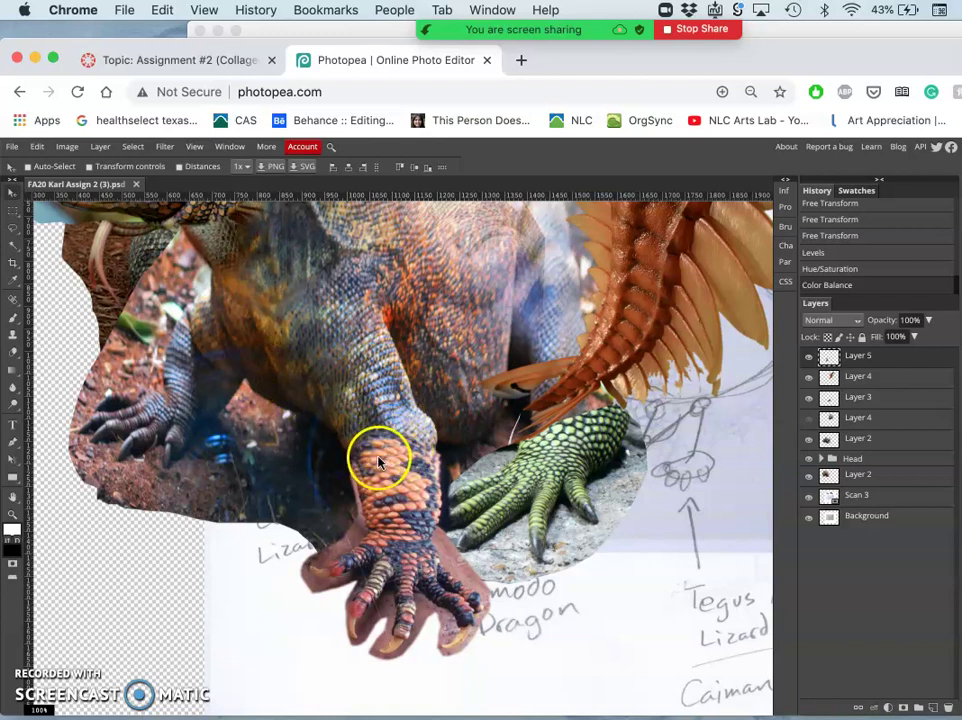
Erase the gila foot's upper edge where it meets the front leg using a soft Eraser, size 95 px, hardness 0%
{"action": "left_click", "coordinate": [13, 352]}
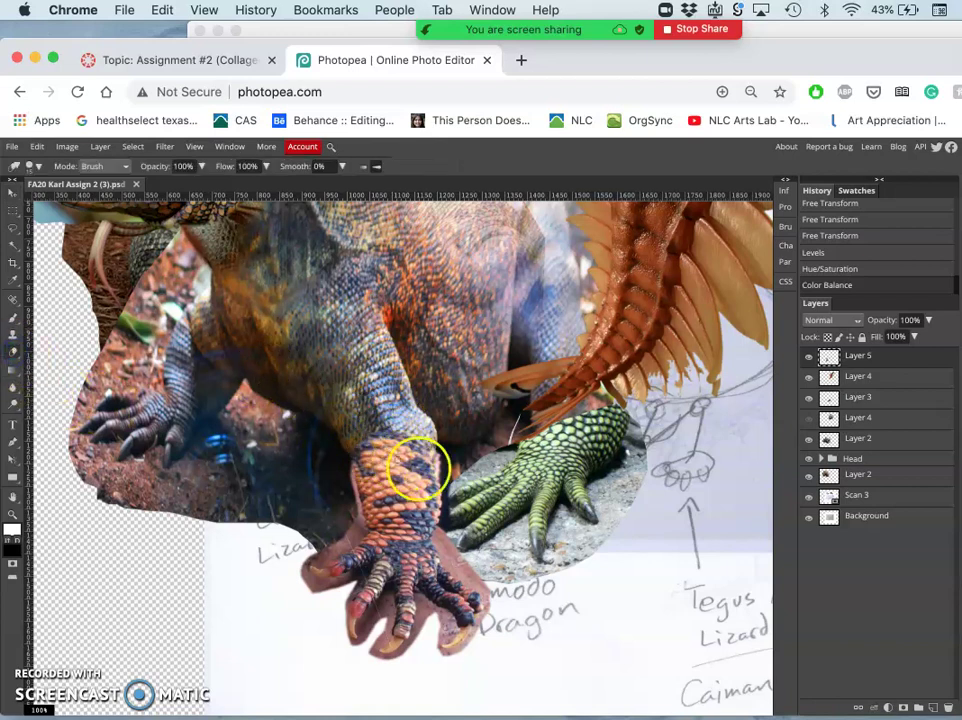
{"action": "scroll", "coordinate": [408, 442], "scroll_direction": "up", "scroll_amount": 5}
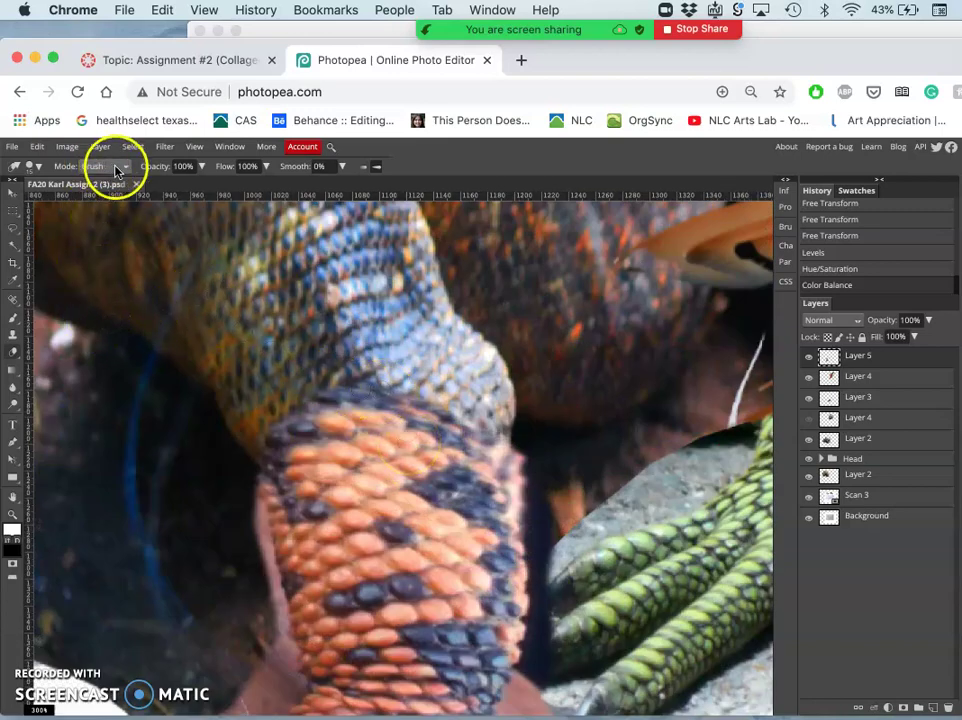
{"action": "left_click", "coordinate": [118, 168]}
{"action": "left_click", "coordinate": [118, 166]}
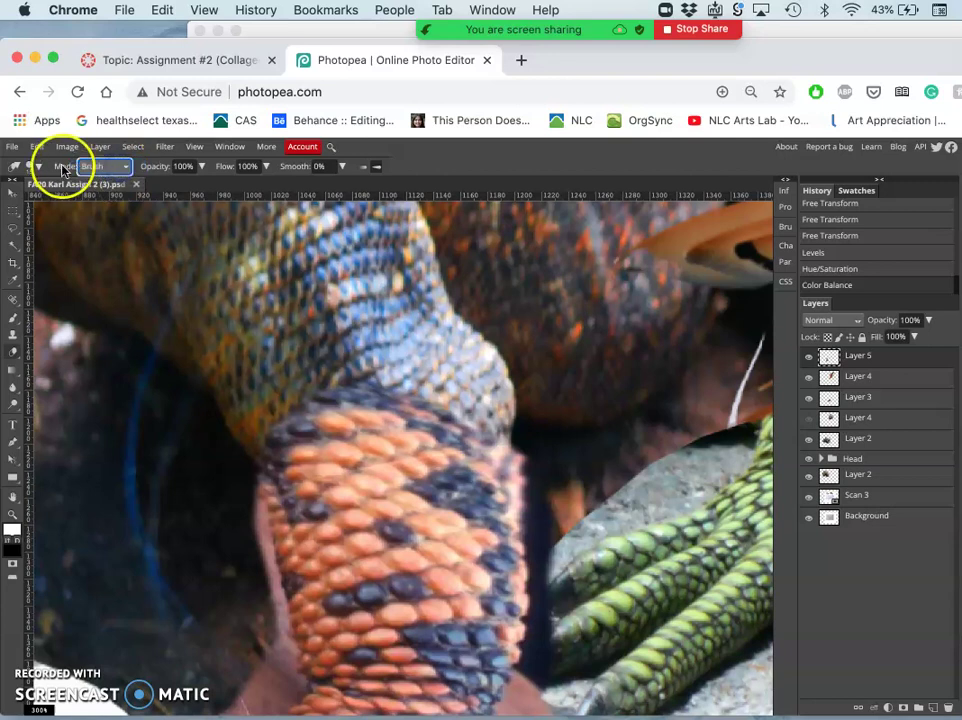
{"action": "left_click", "coordinate": [39, 167]}
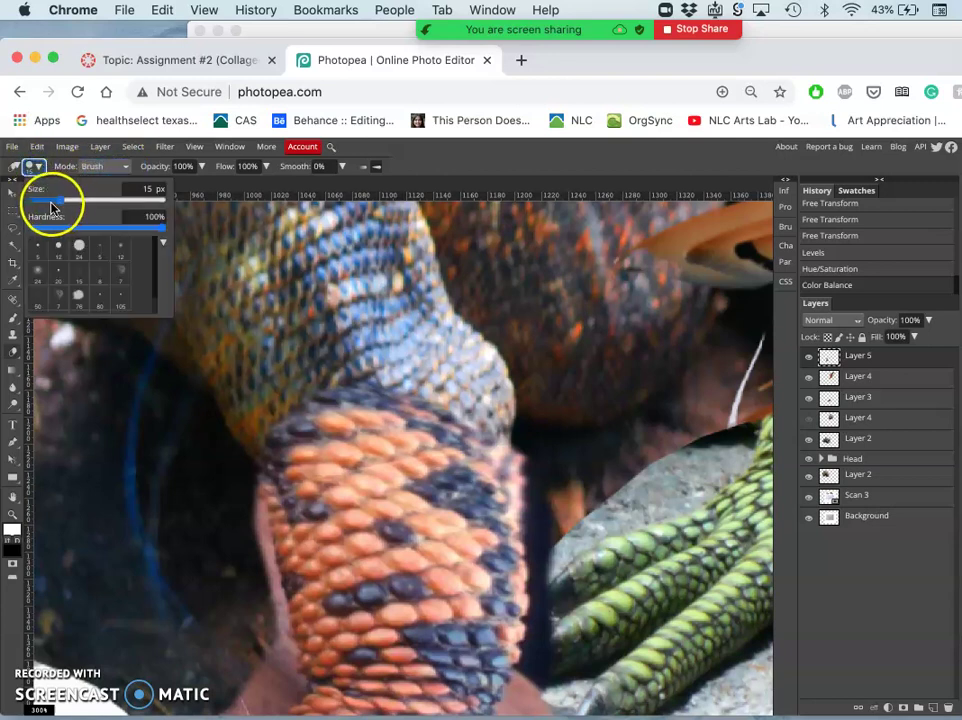
{"action": "left_click", "coordinate": [62, 229]}
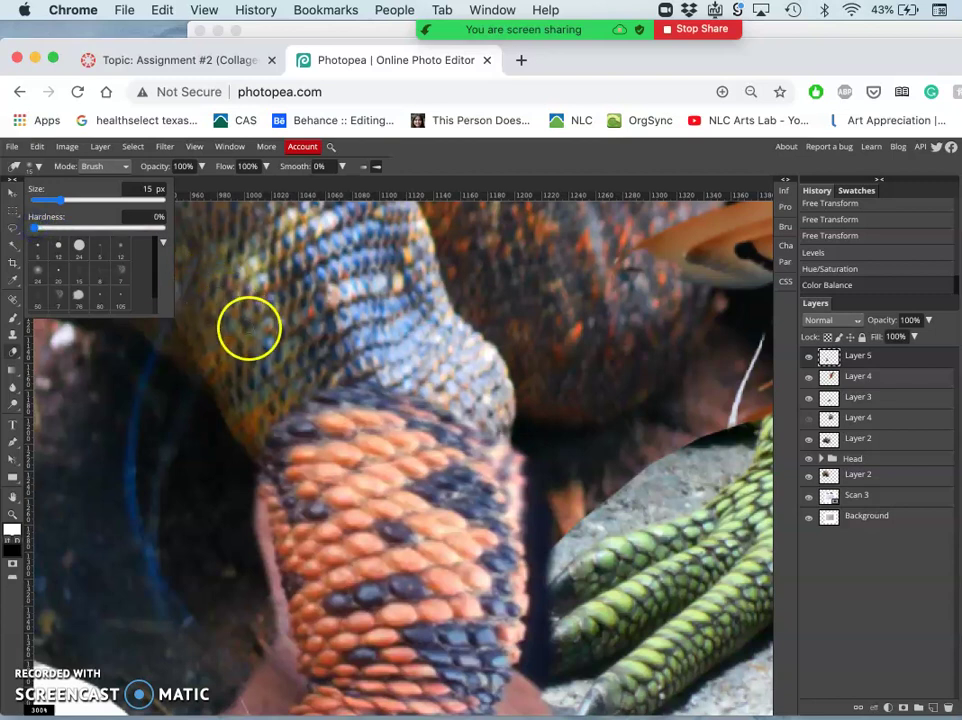
{"action": "left_click", "coordinate": [87, 202]}
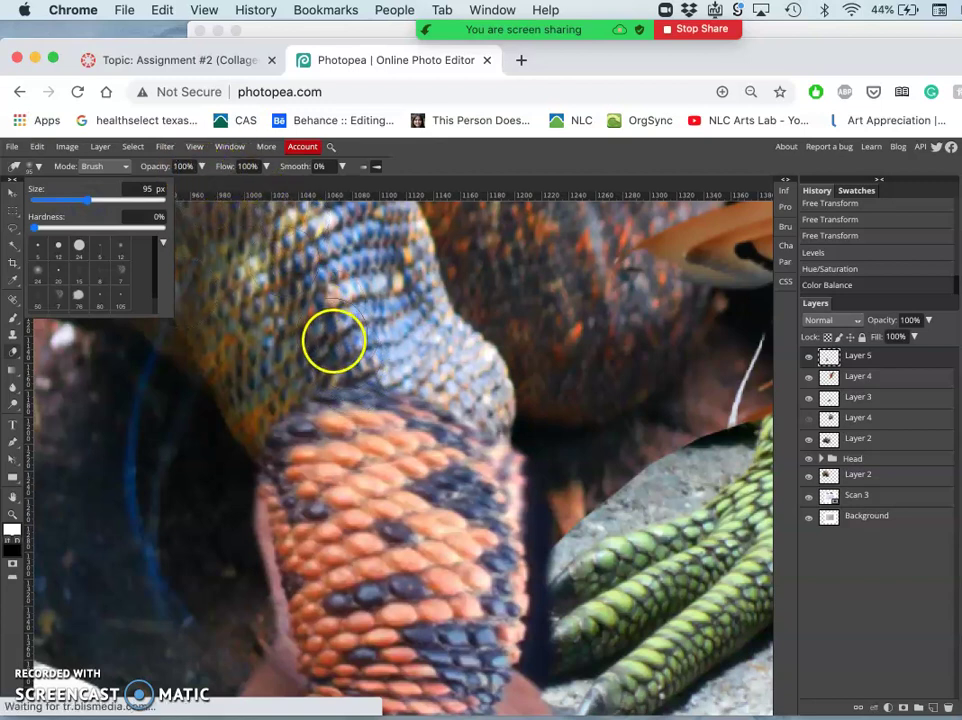
{"action": "left_click", "coordinate": [298, 391]}
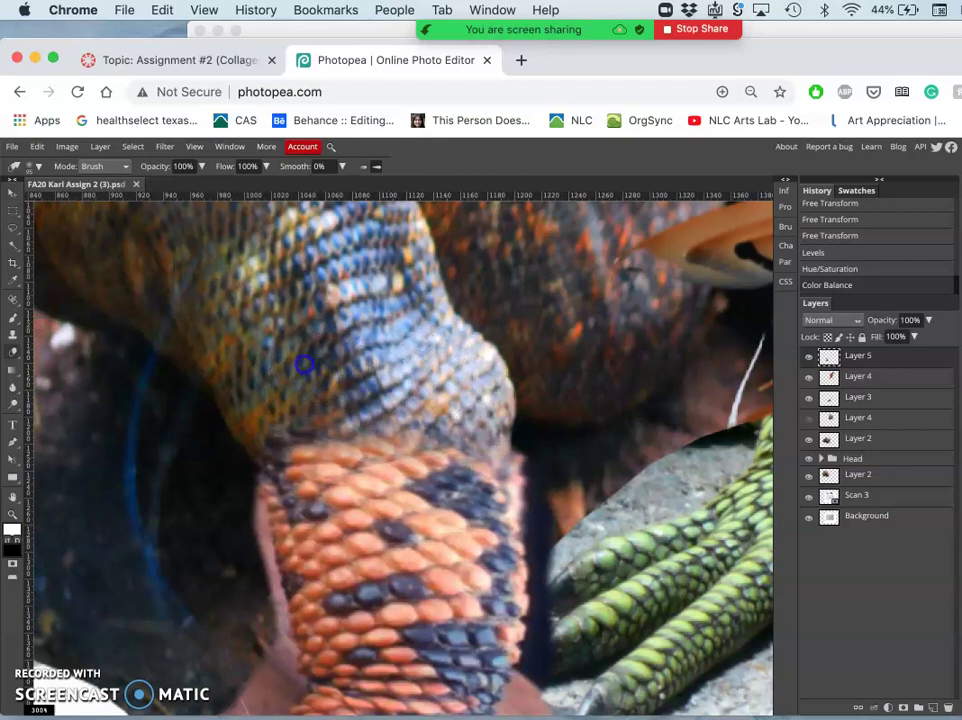
{"action": "mouse_move", "coordinate": [303, 364]}
{"action": "left_mouse_down"}
{"action": "mouse_move", "coordinate": [395, 353]}
{"action": "mouse_move", "coordinate": [409, 413]}
{"action": "mouse_move", "coordinate": [422, 403]}
{"action": "mouse_move", "coordinate": [398, 458]}
{"action": "mouse_move", "coordinate": [256, 310]}
{"action": "mouse_move", "coordinate": [158, 191]}
{"action": "left_mouse_up"}
Refine the seam between the gila foot and the leg with the Eraser at 26% opacity, 13 px size and 30% hardness
{"action": "left_click", "coordinate": [201, 166]}
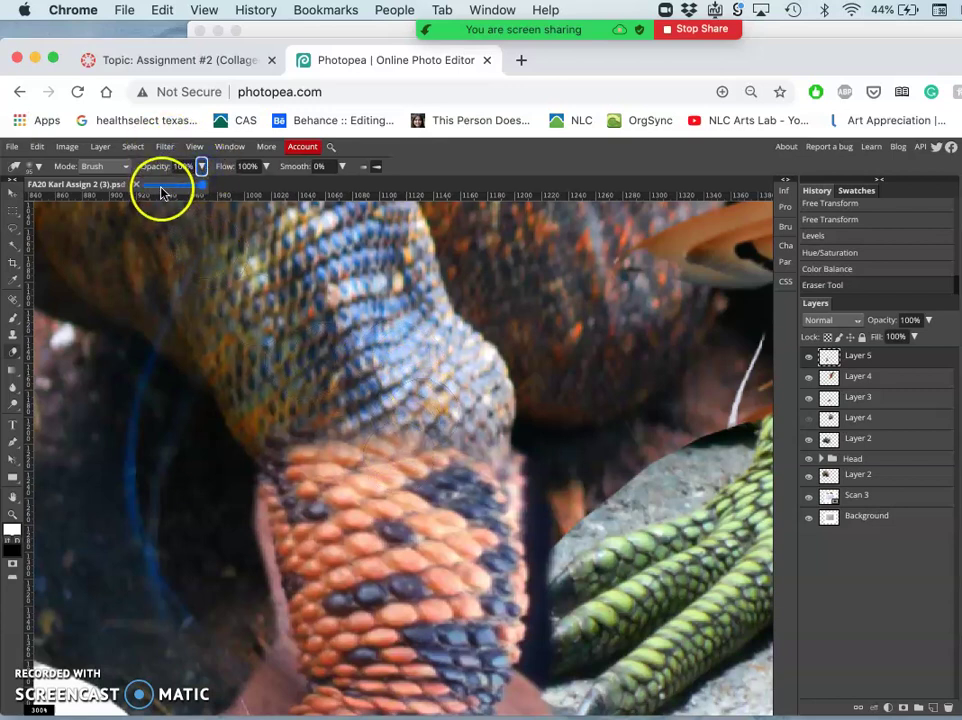
{"action": "left_click", "coordinate": [160, 192]}
{"action": "left_click", "coordinate": [38, 165]}
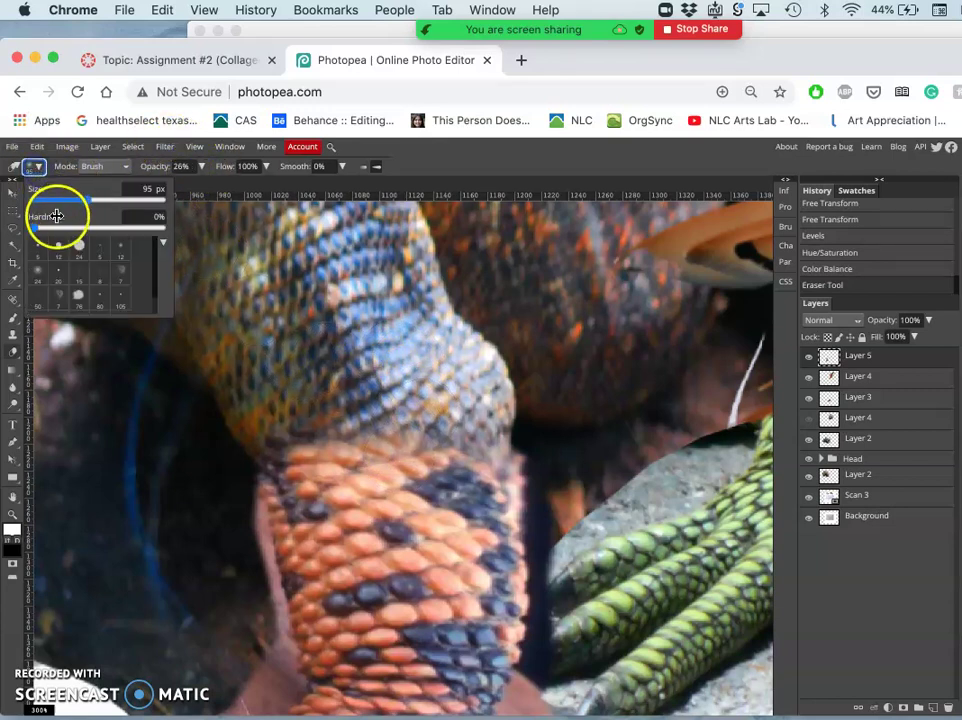
{"action": "left_click_drag", "start_coordinate": [47, 227], "coordinate": [56, 229]}
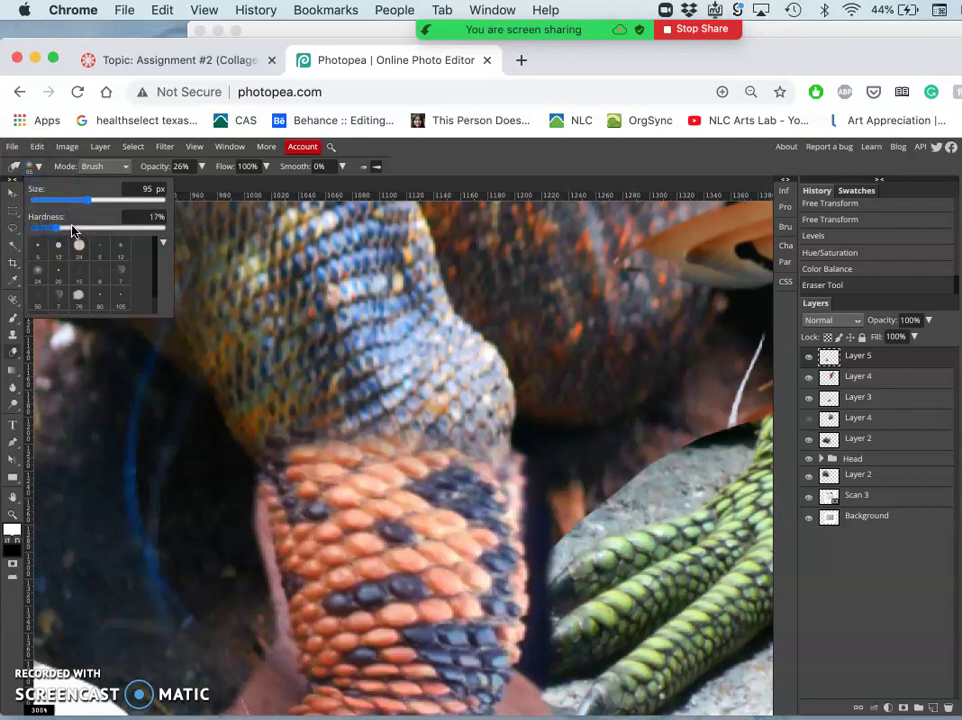
{"action": "left_click", "coordinate": [72, 228]}
{"action": "left_click", "coordinate": [59, 201]}
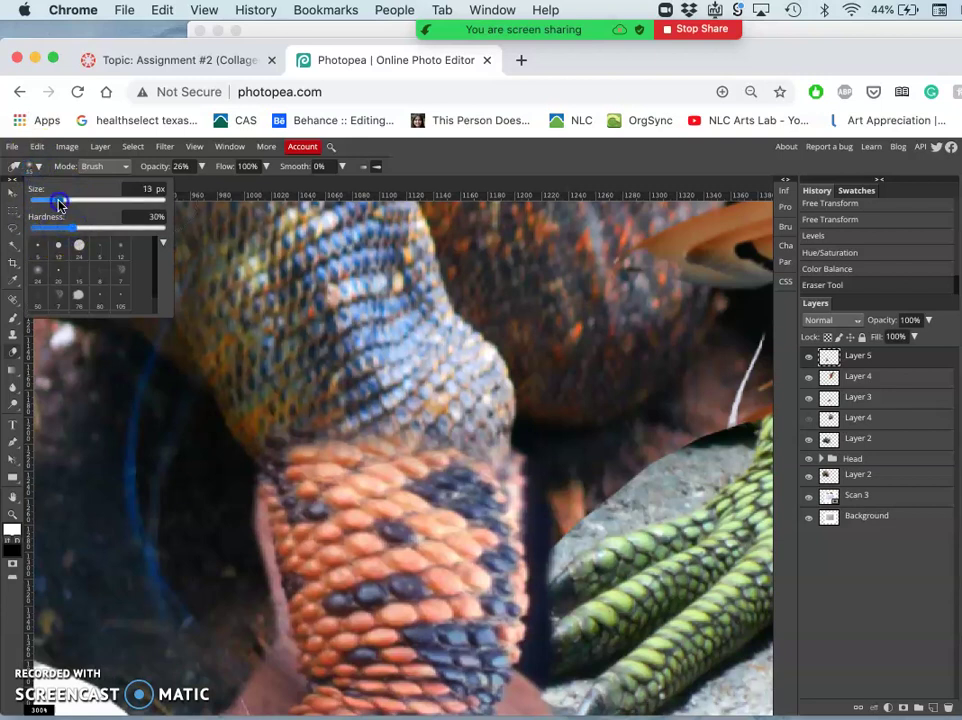
{"action": "left_click", "coordinate": [365, 444]}
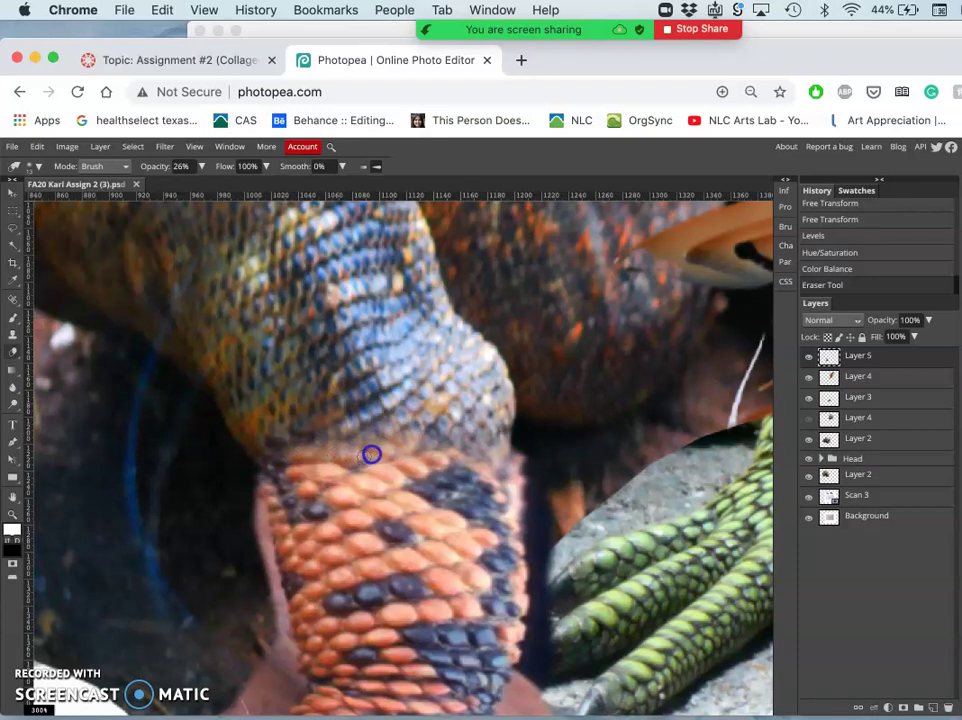
{"action": "mouse_move", "coordinate": [407, 446]}
{"action": "left_mouse_down"}
{"action": "mouse_move", "coordinate": [333, 468]}
{"action": "mouse_move", "coordinate": [346, 466]}
{"action": "mouse_move", "coordinate": [334, 479]}
{"action": "mouse_move", "coordinate": [314, 483]}
{"action": "mouse_move", "coordinate": [303, 475]}
{"action": "mouse_move", "coordinate": [308, 464]}
{"action": "mouse_move", "coordinate": [339, 475]}
{"action": "mouse_move", "coordinate": [301, 470]}
{"action": "mouse_move", "coordinate": [468, 447]}
{"action": "mouse_move", "coordinate": [498, 455]}
{"action": "left_mouse_up"}
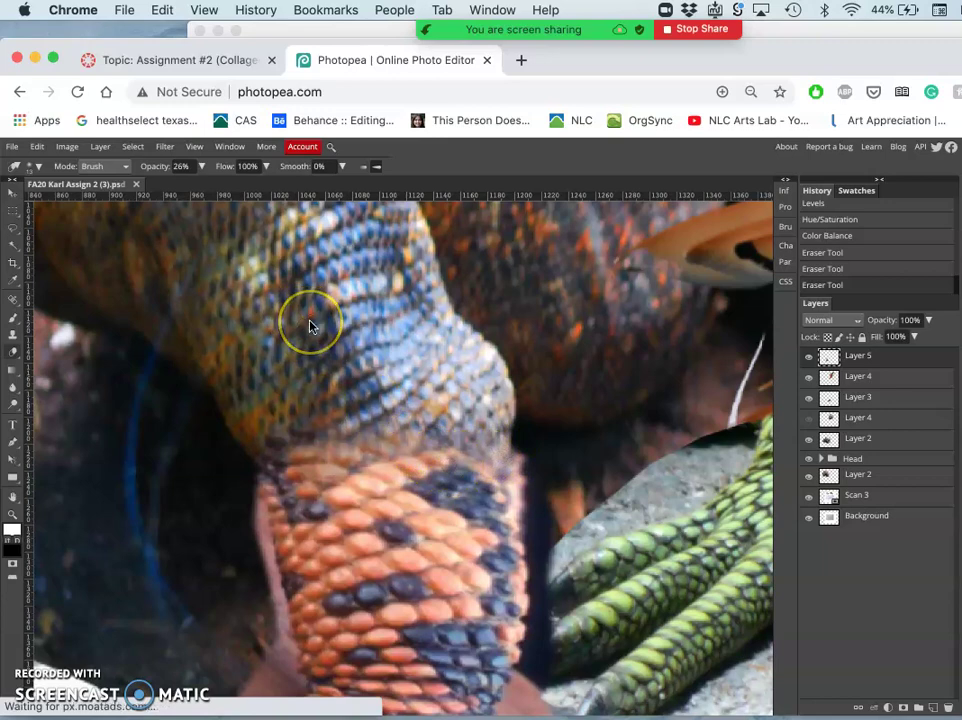
Enlarge the eraser brush, lightly erase the upper part of the gila foot, and undo the last two strokes
{"action": "scroll", "coordinate": [305, 318], "scroll_direction": "down", "scroll_amount": 3}
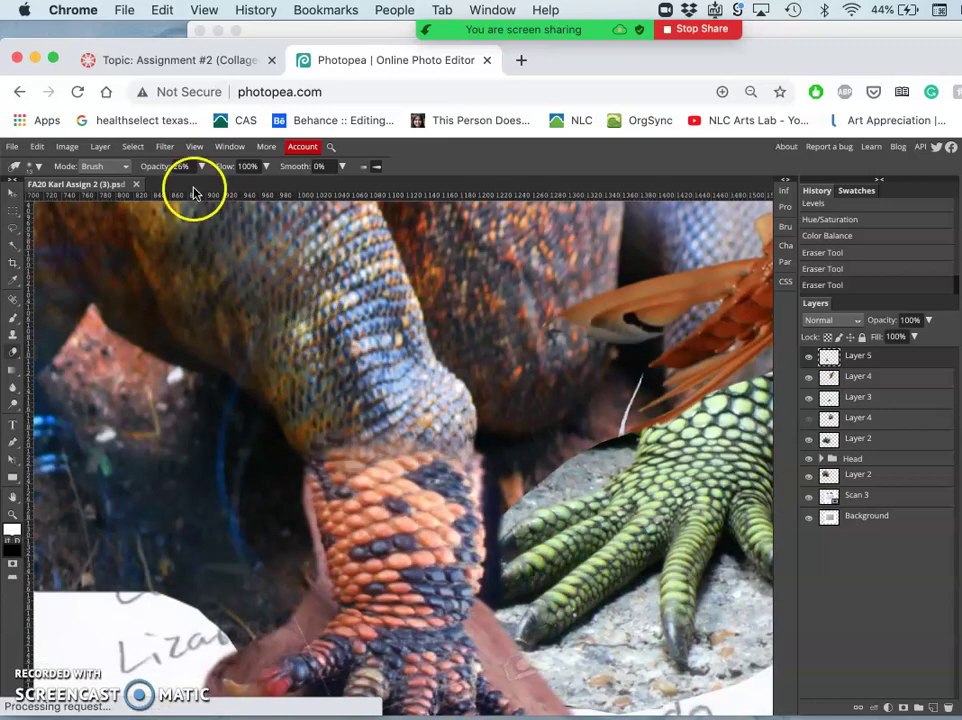
{"action": "scroll", "coordinate": [195, 190], "scroll_direction": "down", "scroll_amount": 2}
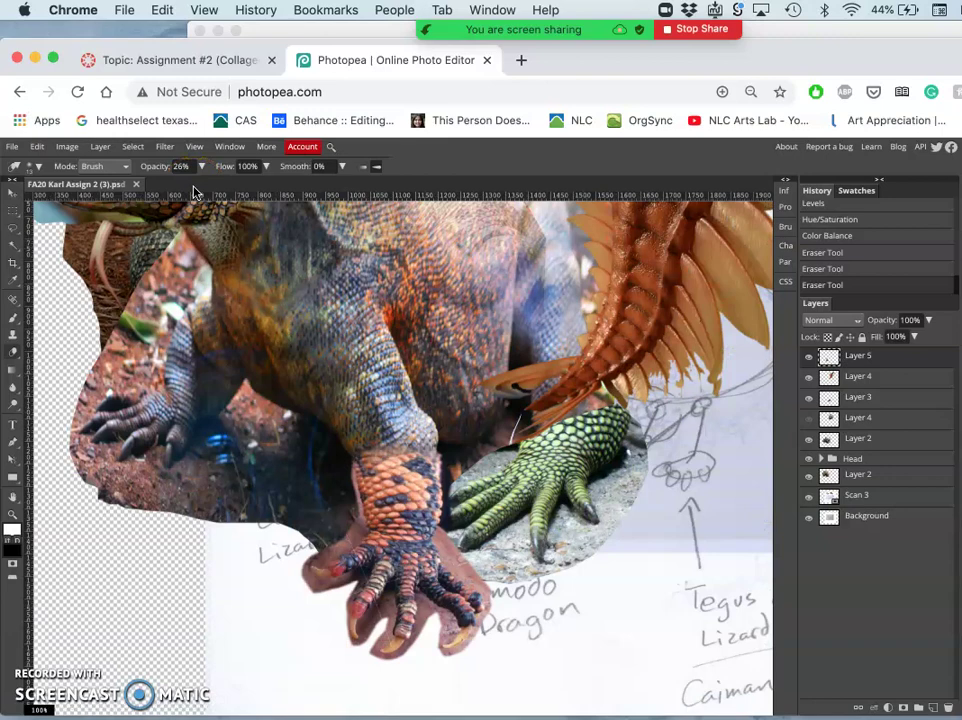
{"action": "scroll", "coordinate": [195, 190], "scroll_direction": "down", "scroll_amount": 2}
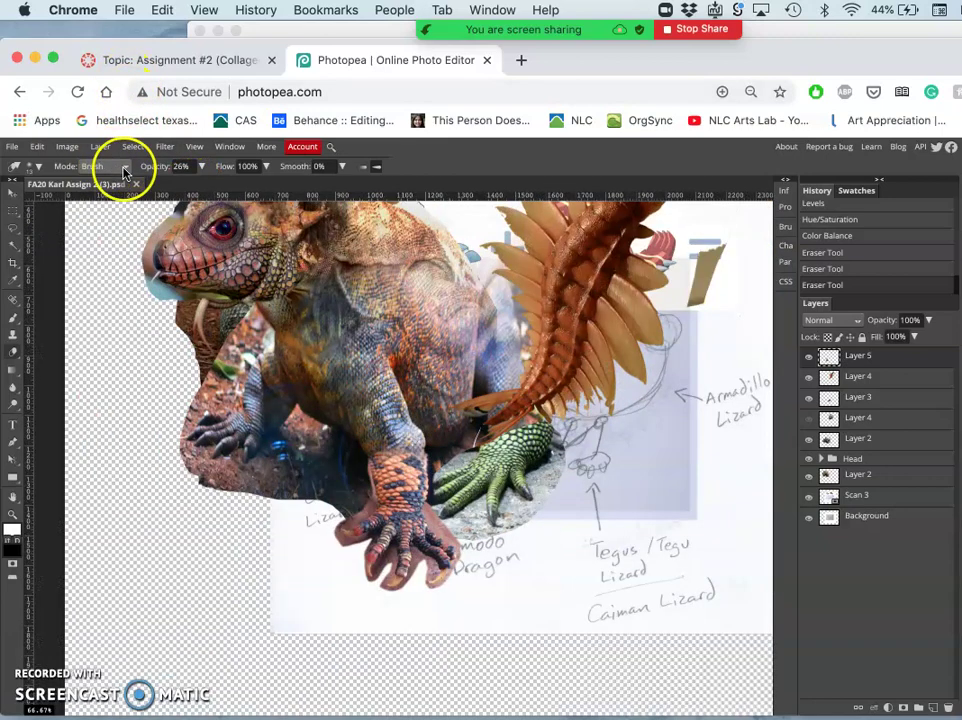
{"action": "left_click", "coordinate": [40, 170]}
{"action": "left_click_drag", "start_coordinate": [84, 200], "coordinate": [94, 200]}
{"action": "left_click_drag", "start_coordinate": [365, 420], "coordinate": [393, 463]}
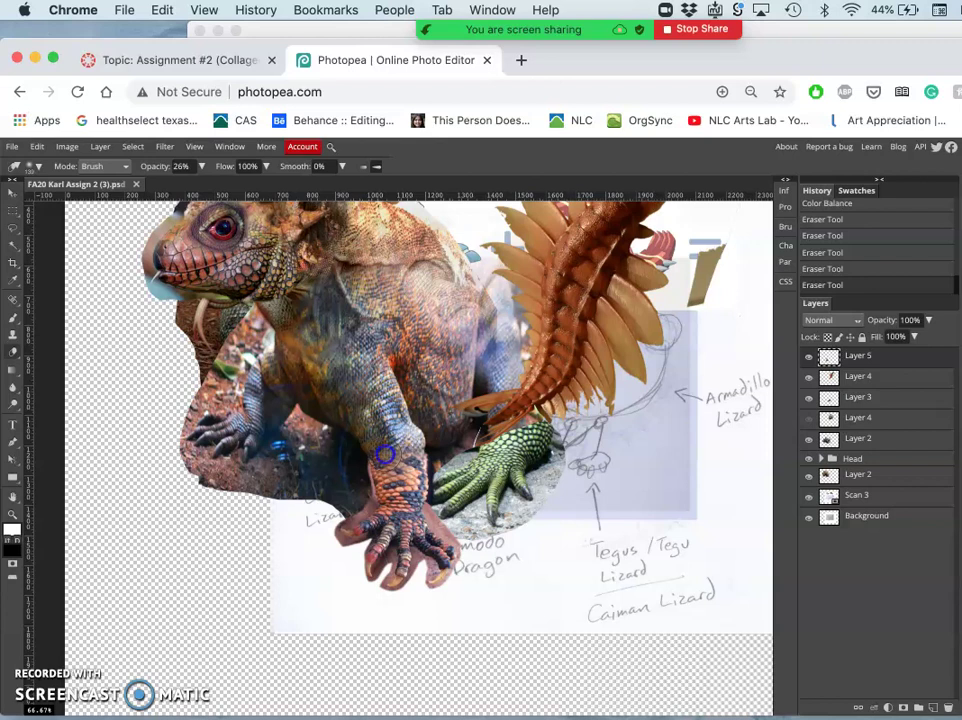
{"action": "left_click_drag", "start_coordinate": [478, 423], "coordinate": [470, 428]}
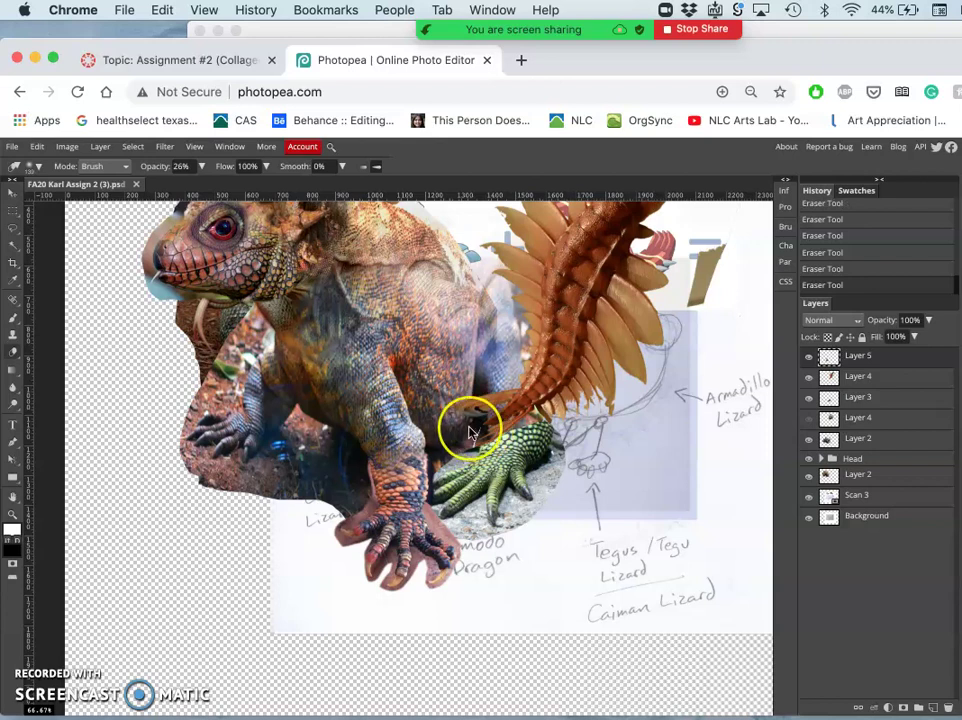
{"action": "key", "text": "super+z"}
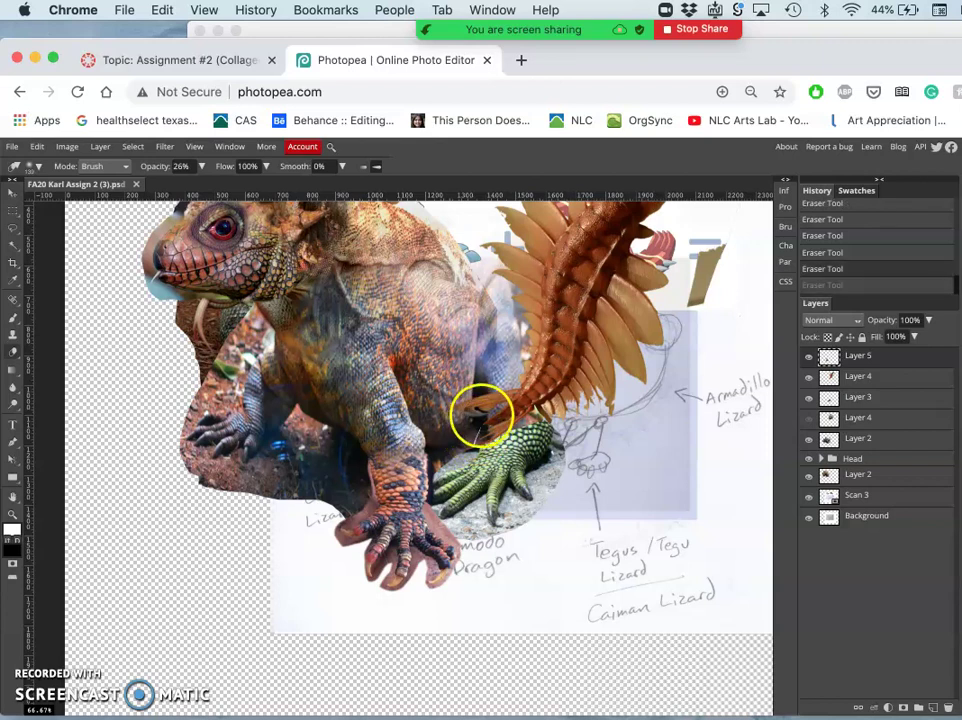
{"action": "key", "text": "super+z"}
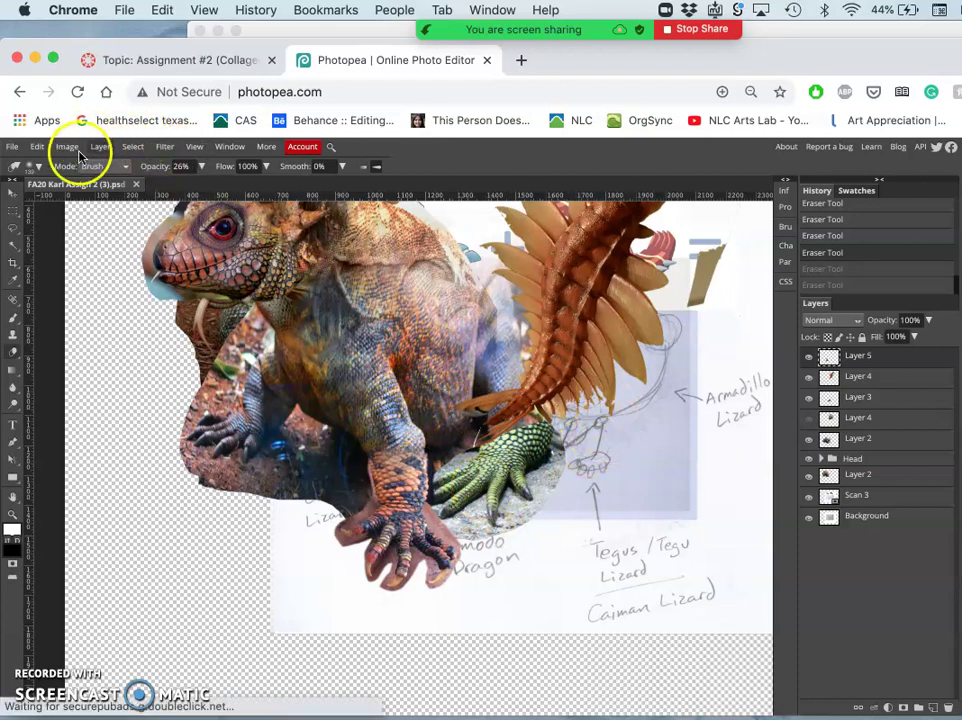
Hide the orange tail's layer, Layer 4, check the green foot by toggling Layer 3, and select Layer 3
{"action": "key", "text": "v"}
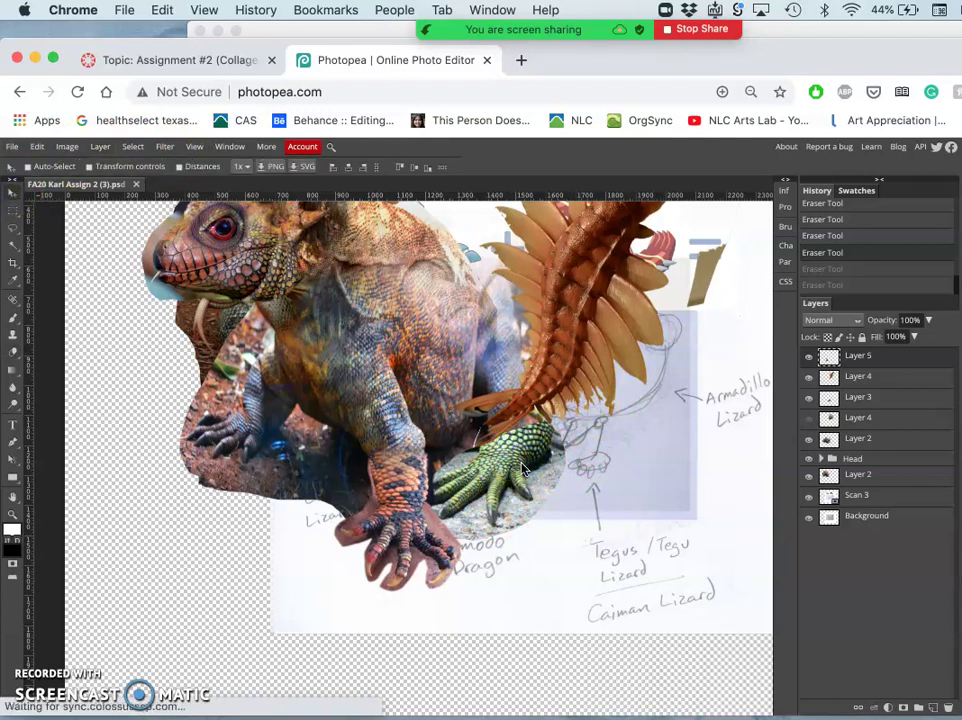
{"action": "scroll", "coordinate": [521, 468], "scroll_direction": "up", "scroll_amount": 2}
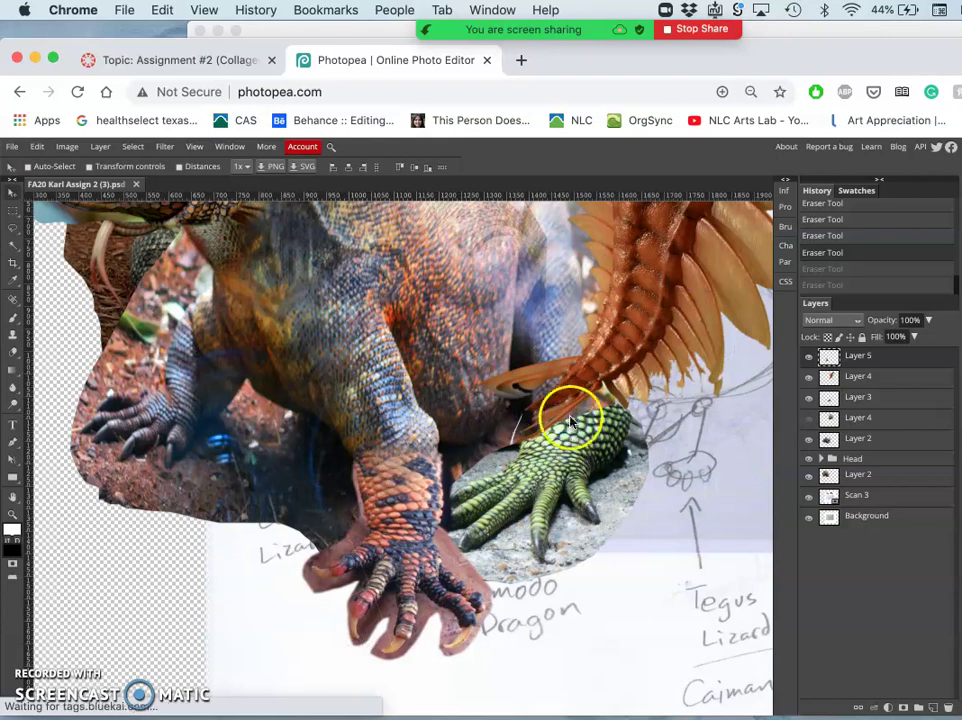
{"action": "left_click", "coordinate": [807, 379]}
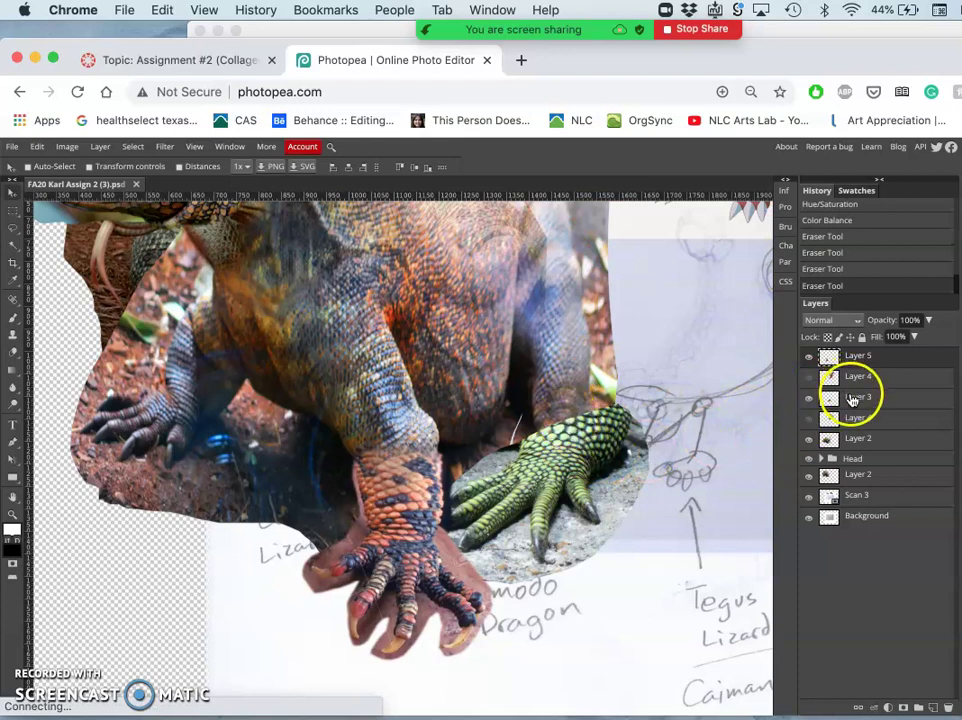
{"action": "left_click", "coordinate": [807, 399]}
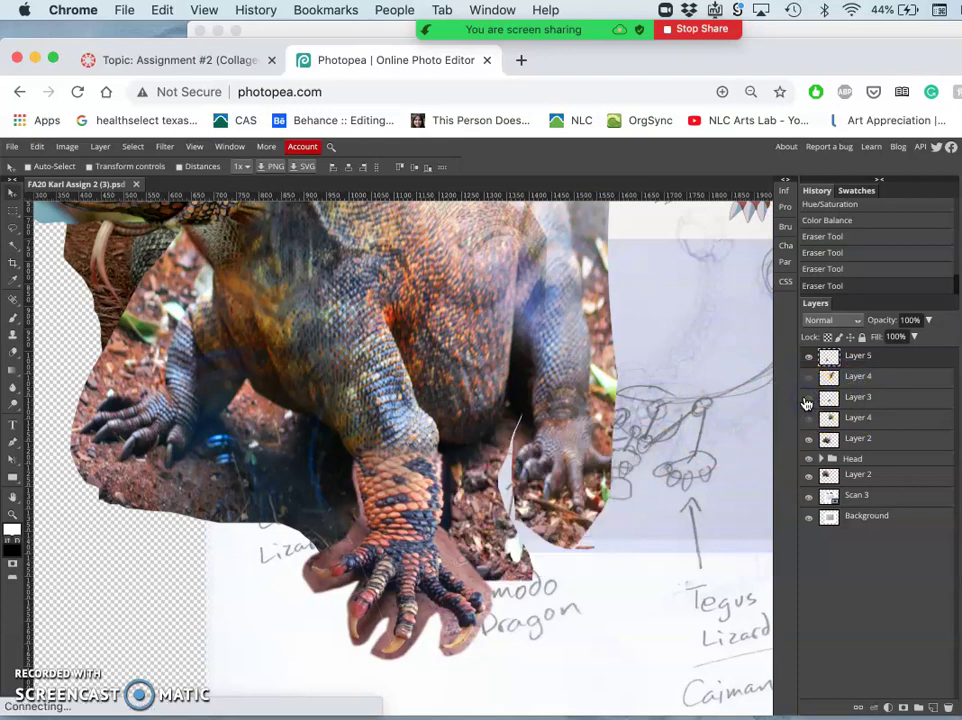
{"action": "left_click", "coordinate": [807, 401]}
{"action": "left_click", "coordinate": [855, 397]}
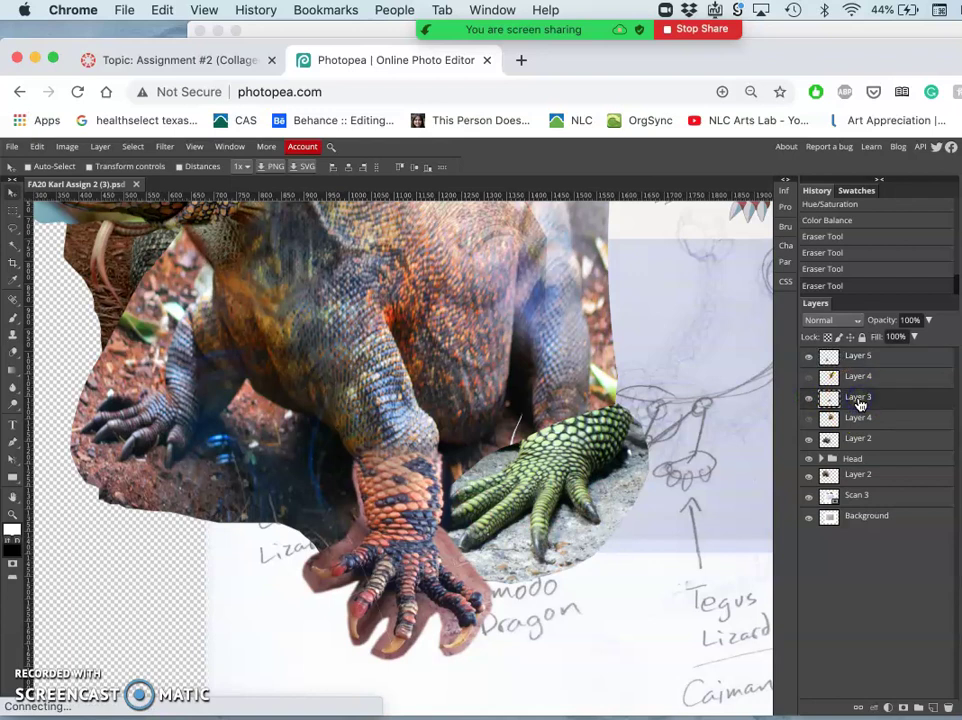
Free Transform the green foot to about 83% width and 80% height, rotate it about -13.6°, and position it below the rear leg
{"action": "key", "text": "super+t"}
{"action": "left_click", "coordinate": [658, 393]}
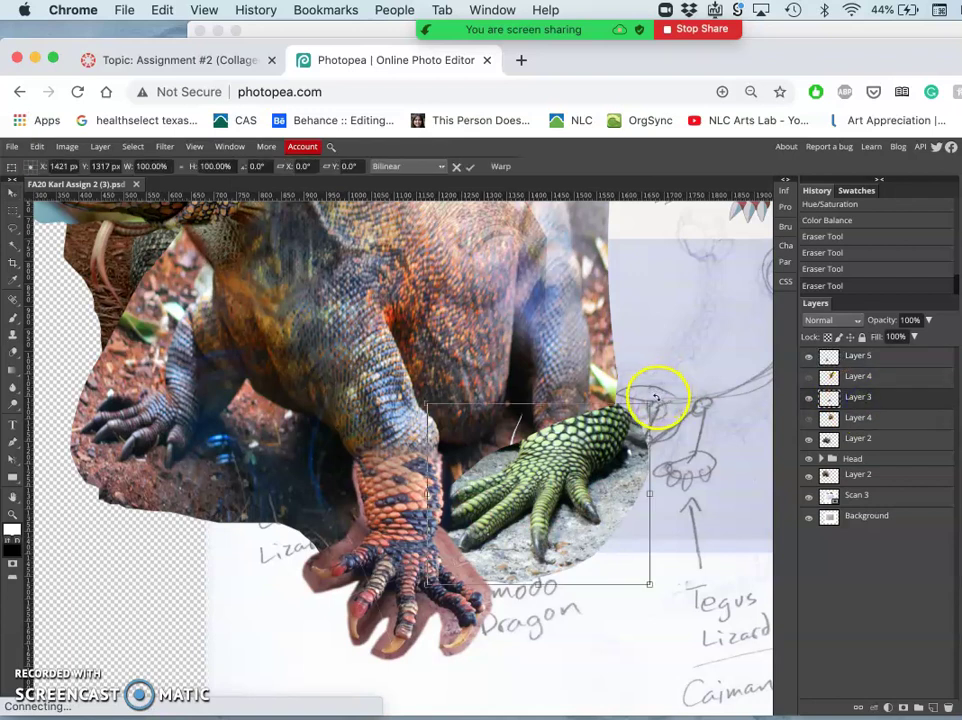
{"action": "left_click_drag", "start_coordinate": [641, 383], "coordinate": [622, 382]}
{"action": "mouse_move", "coordinate": [485, 569]}
{"action": "left_mouse_down"}
{"action": "mouse_move", "coordinate": [456, 601]}
{"action": "mouse_move", "coordinate": [481, 563]}
{"action": "left_mouse_up"}
{"action": "left_click", "coordinate": [467, 457]}
{"action": "left_click_drag", "start_coordinate": [486, 428], "coordinate": [476, 427]}
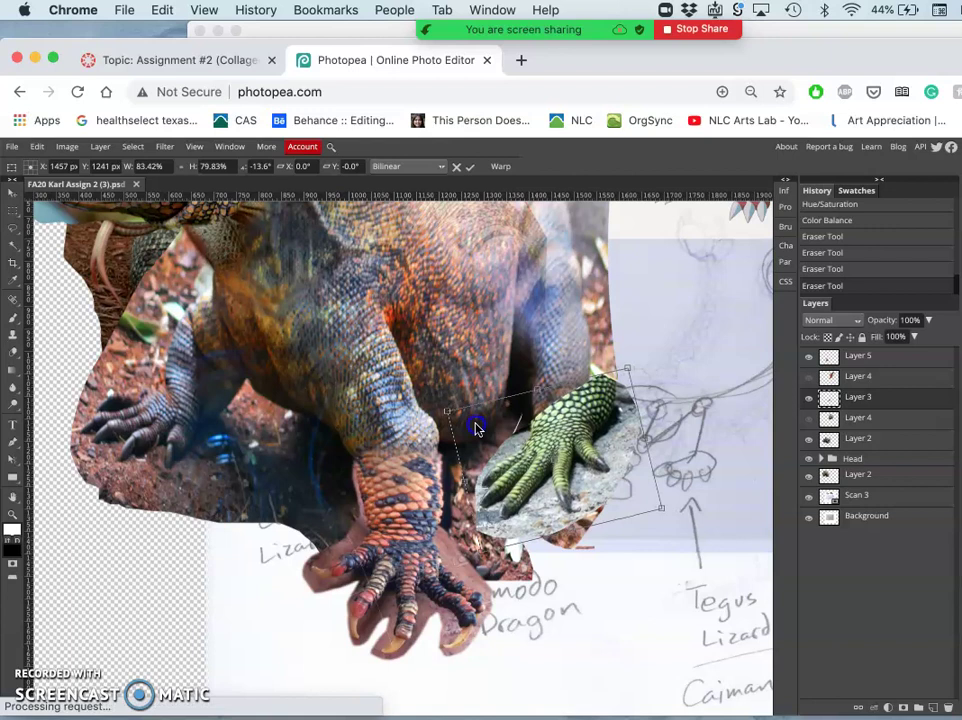
Distort the green foot by pulling the lower outer corner of its bounding box downward, and apply the transform
{"action": "right_click", "coordinate": [622, 462]}
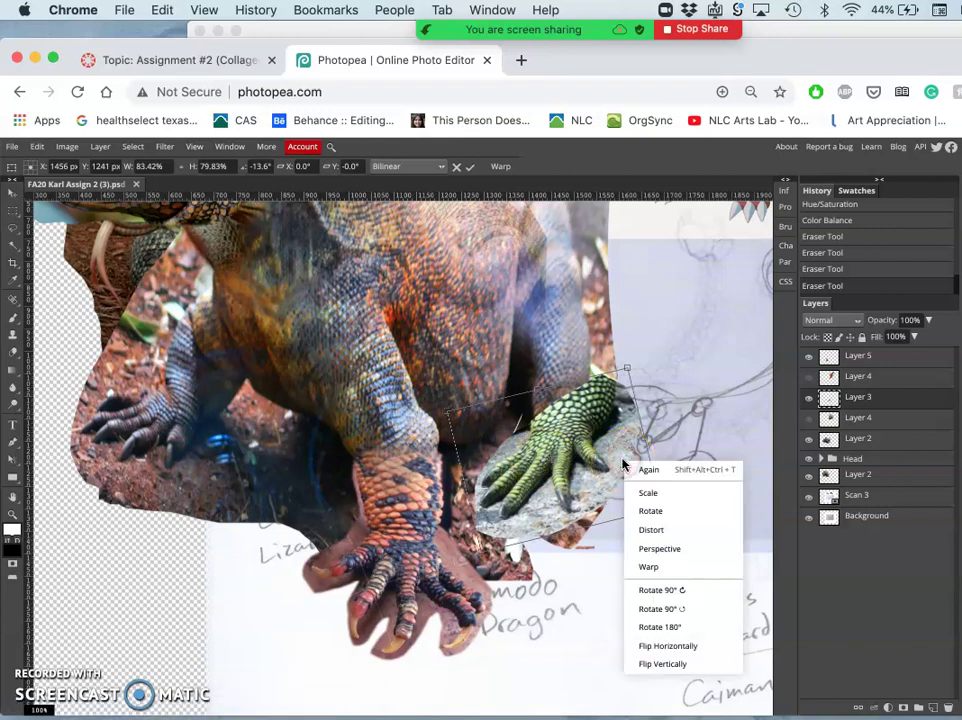
{"action": "left_click", "coordinate": [659, 529]}
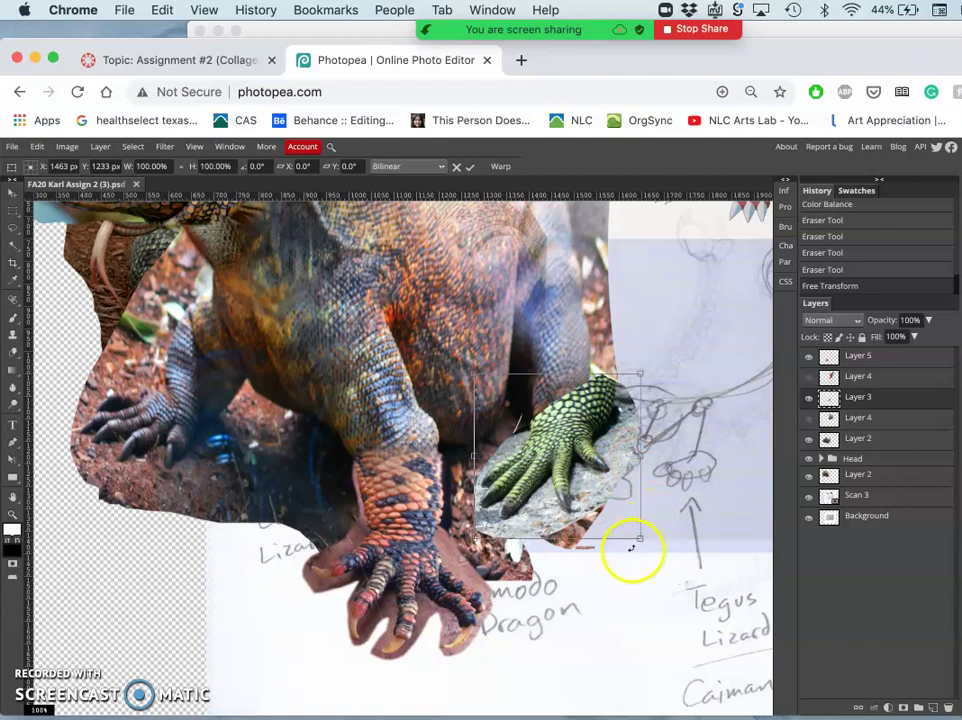
{"action": "left_click_drag", "start_coordinate": [640, 538], "coordinate": [644, 571]}
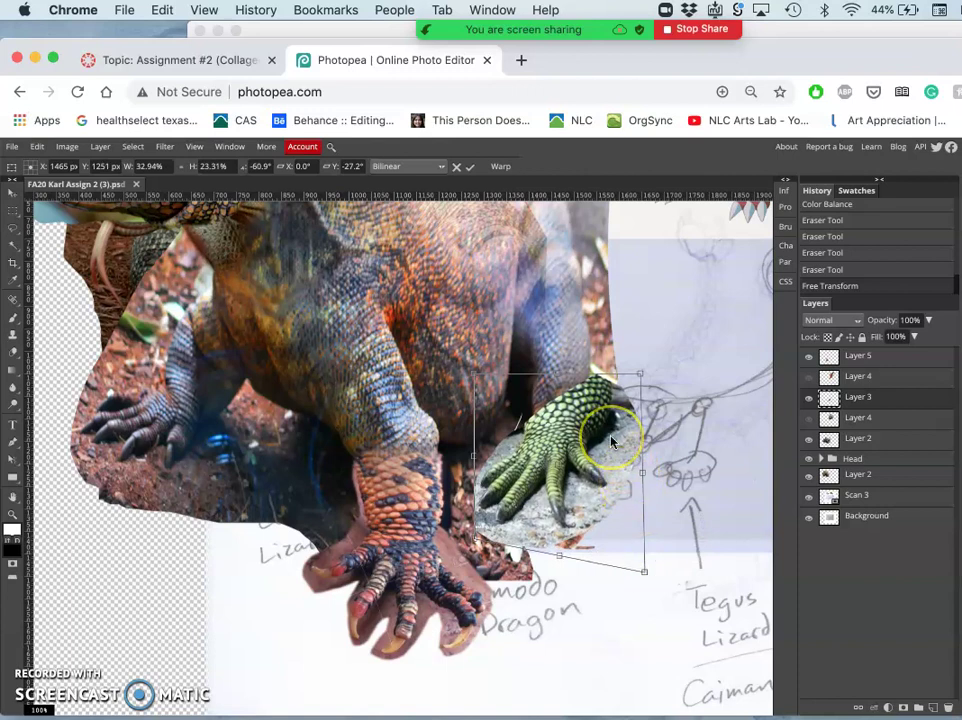
{"action": "key", "text": "Return"}
Warp the green foot by pulling its upper outer corner inward and up toward the rear leg, and apply the warp
{"action": "left_click", "coordinate": [581, 422]}
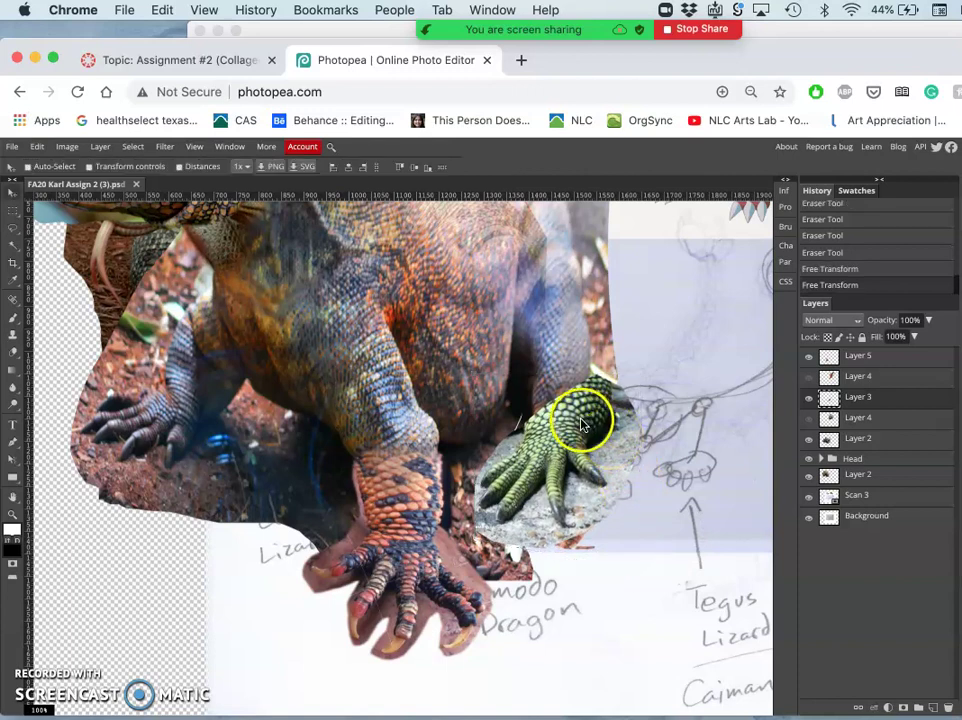
{"action": "right_click", "coordinate": [579, 421]}
{"action": "left_click", "coordinate": [552, 413]}
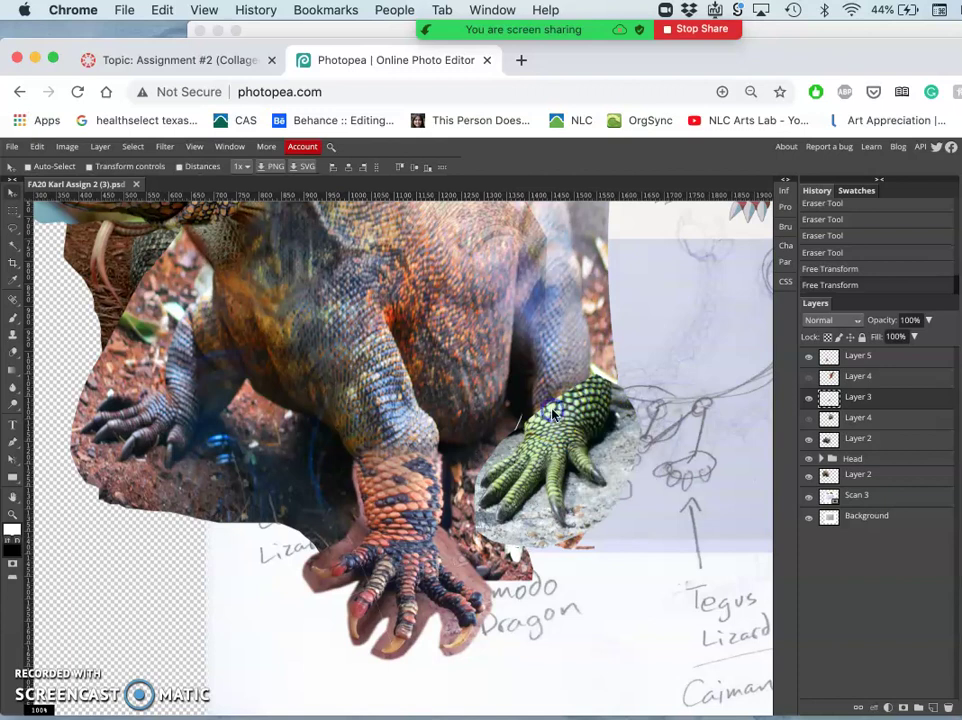
{"action": "key", "text": "ctrl+t"}
{"action": "right_click", "coordinate": [594, 399]}
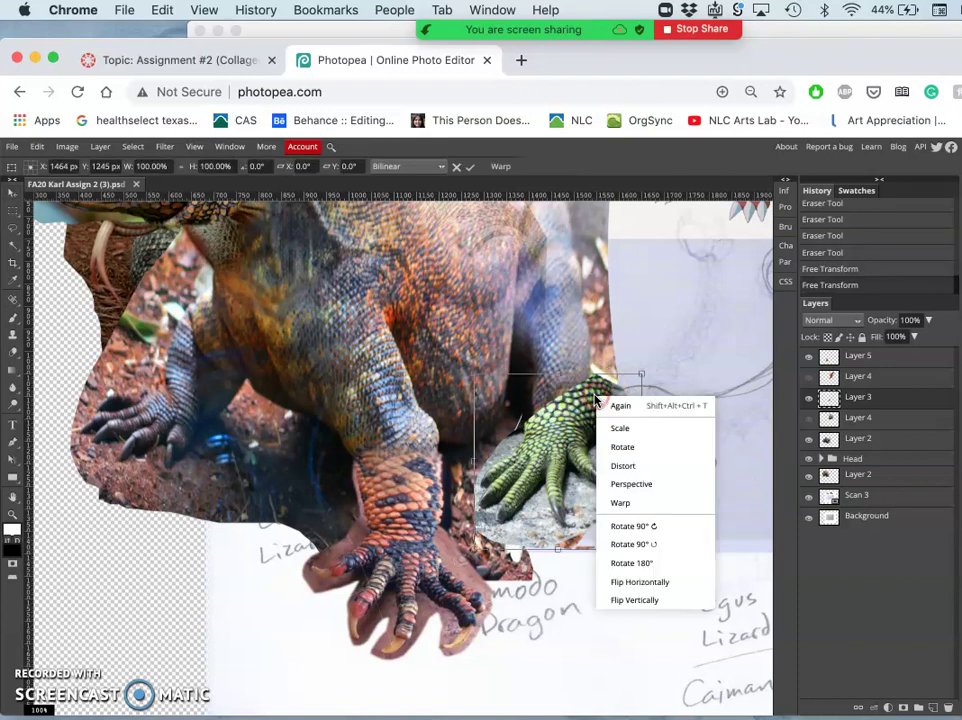
{"action": "left_click", "coordinate": [620, 502]}
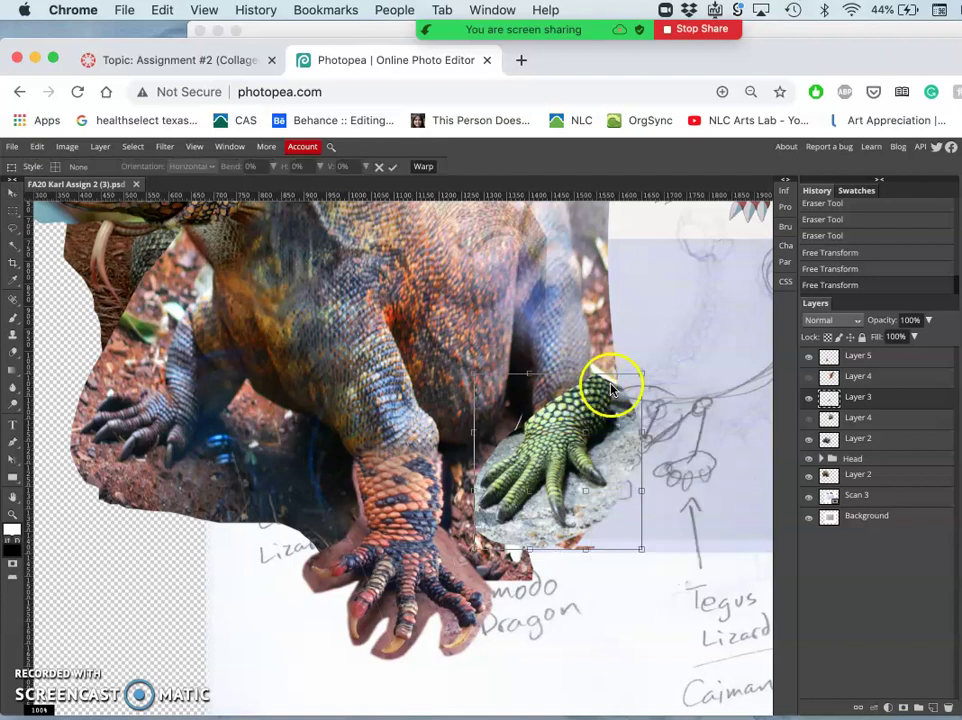
{"action": "left_click_drag", "start_coordinate": [643, 376], "coordinate": [595, 346]}
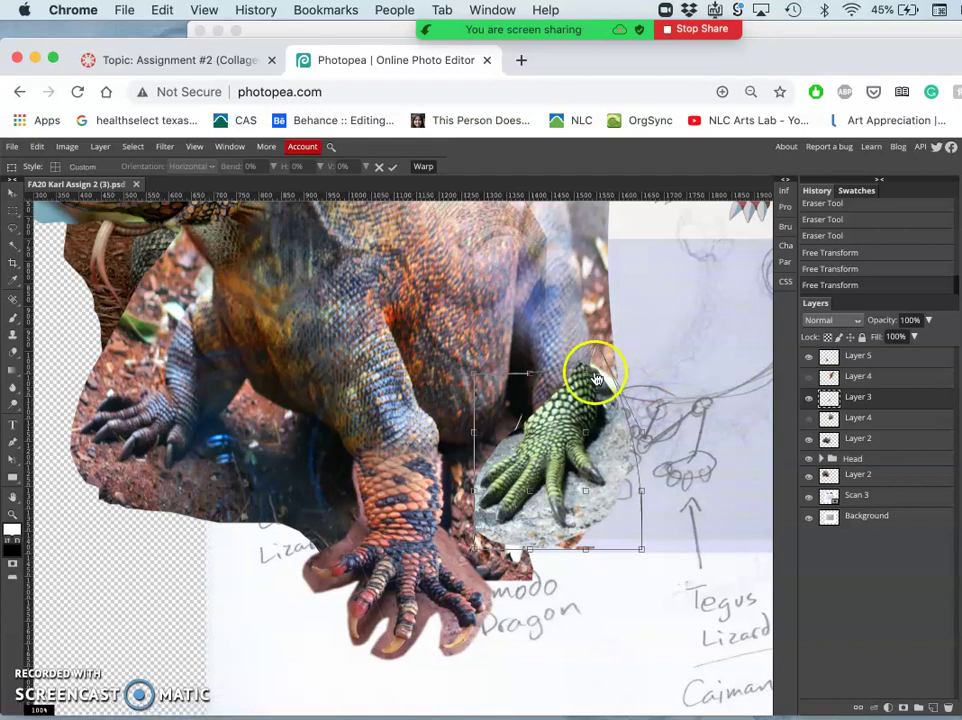
{"action": "key", "text": "Return"}
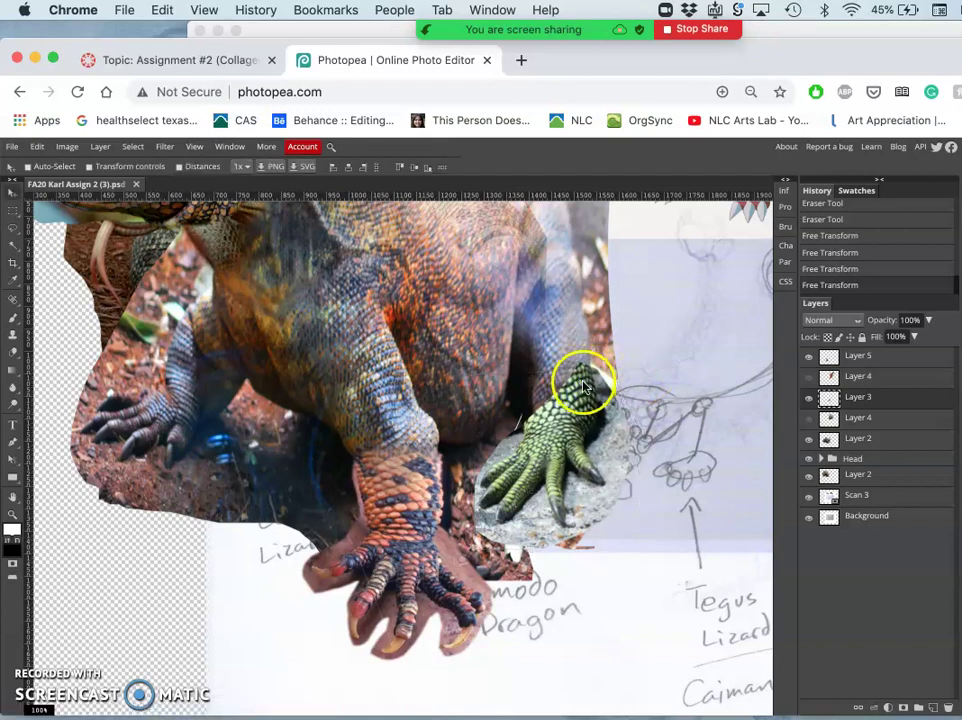
Warp the green foot again, reshaping its upper inner edge and pulling the lower inner corner slightly inward, and apply the warp
{"action": "left_click", "coordinate": [541, 421]}
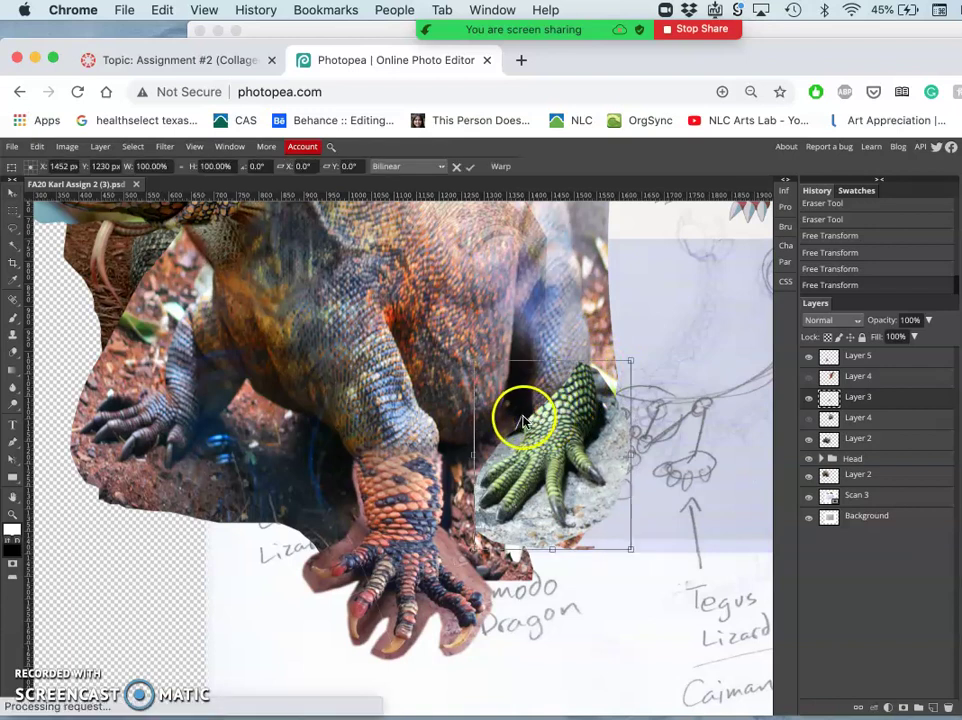
{"action": "right_click", "coordinate": [541, 421]}
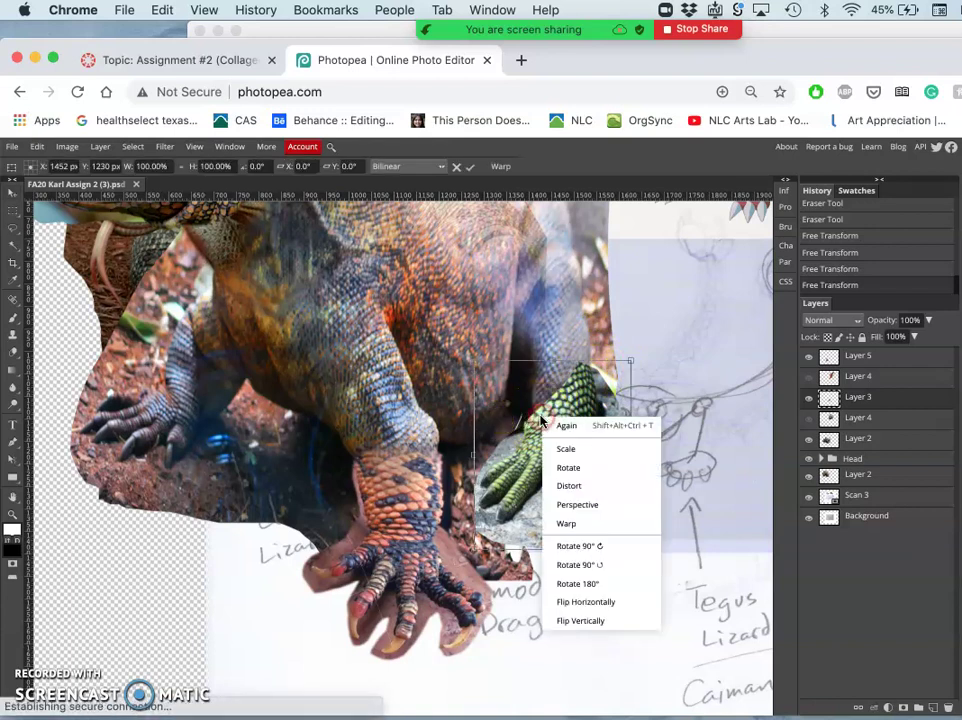
{"action": "left_click", "coordinate": [563, 524]}
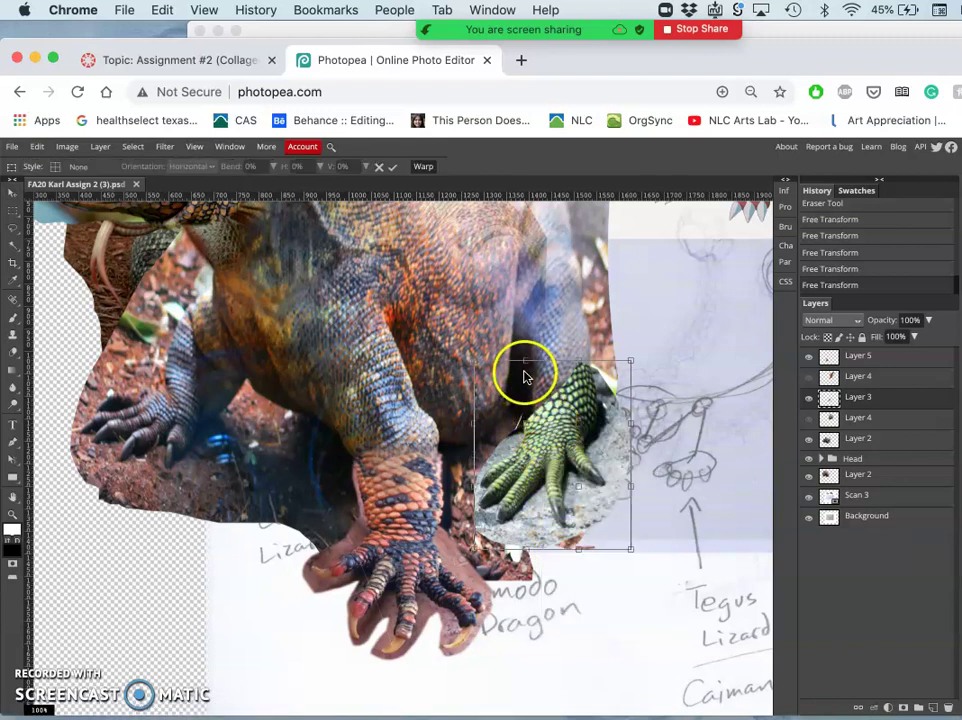
{"action": "left_click_drag", "start_coordinate": [534, 364], "coordinate": [493, 425]}
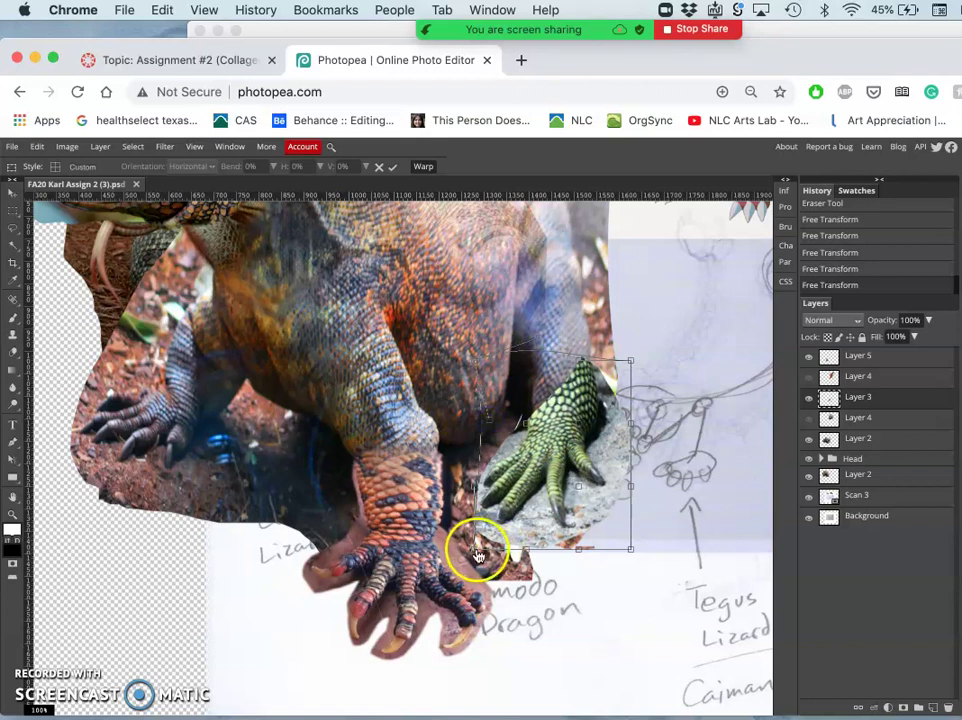
{"action": "left_click_drag", "start_coordinate": [476, 553], "coordinate": [482, 530]}
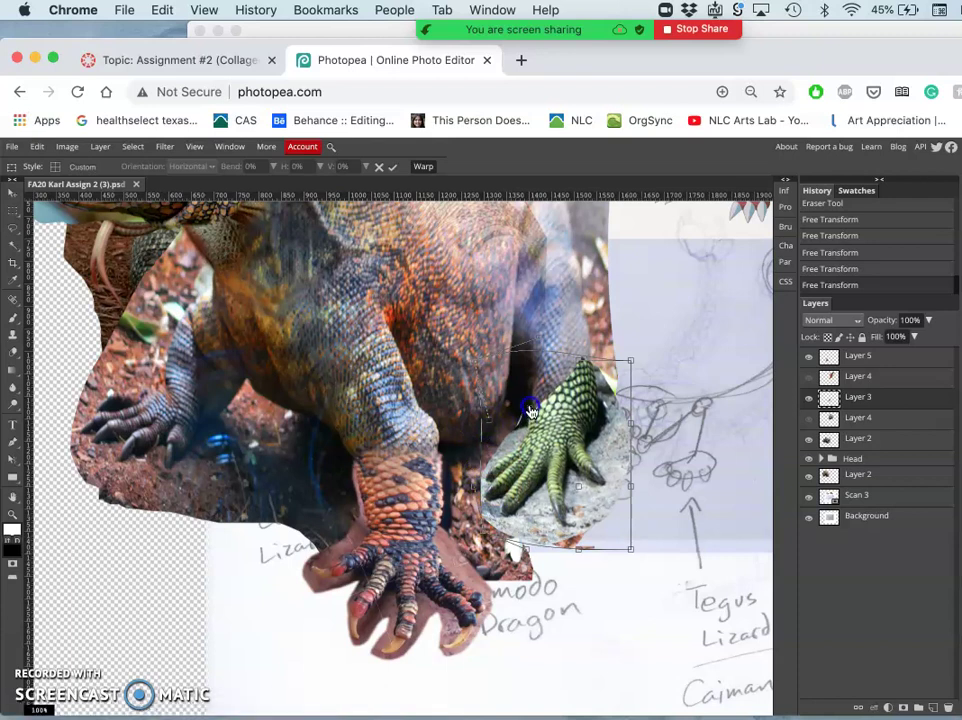
{"action": "left_click_drag", "start_coordinate": [535, 418], "coordinate": [551, 512]}
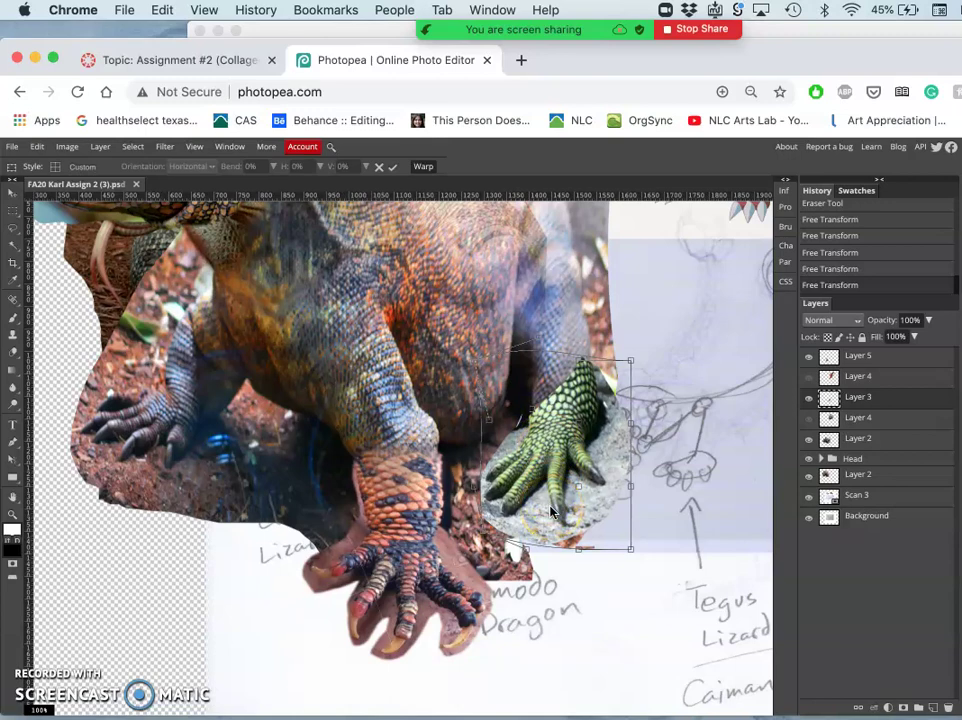
{"action": "key", "text": "Return"}
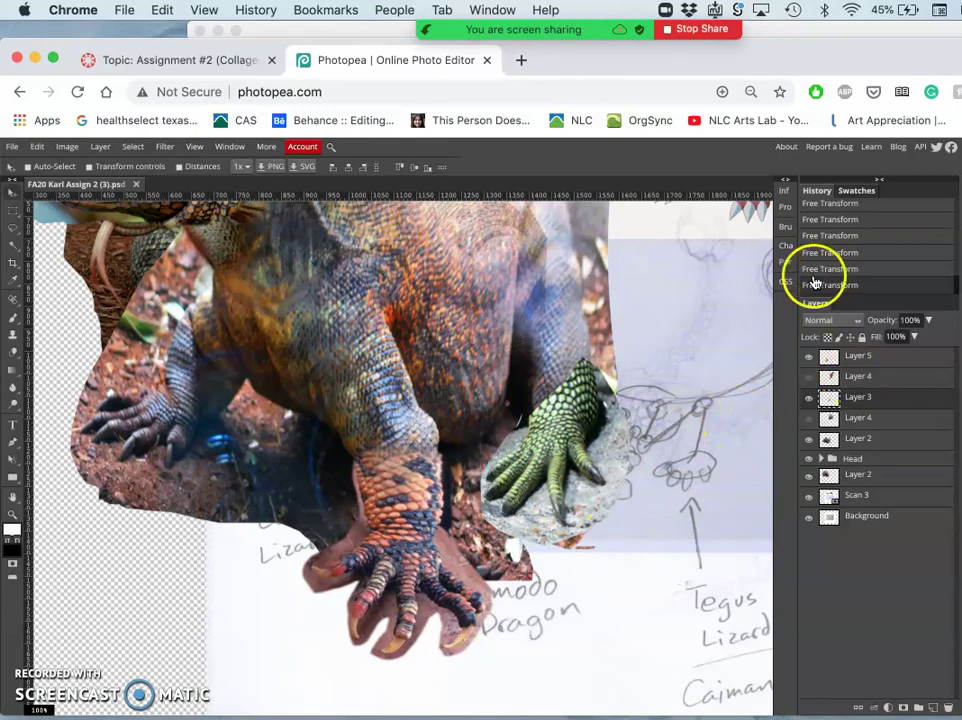
Darken the green foot with a Levels adjustment, lowering the output white level to 219 and fine-tuning the midtones
{"action": "scroll", "coordinate": [608, 353], "scroll_direction": "up", "scroll_amount": 5}
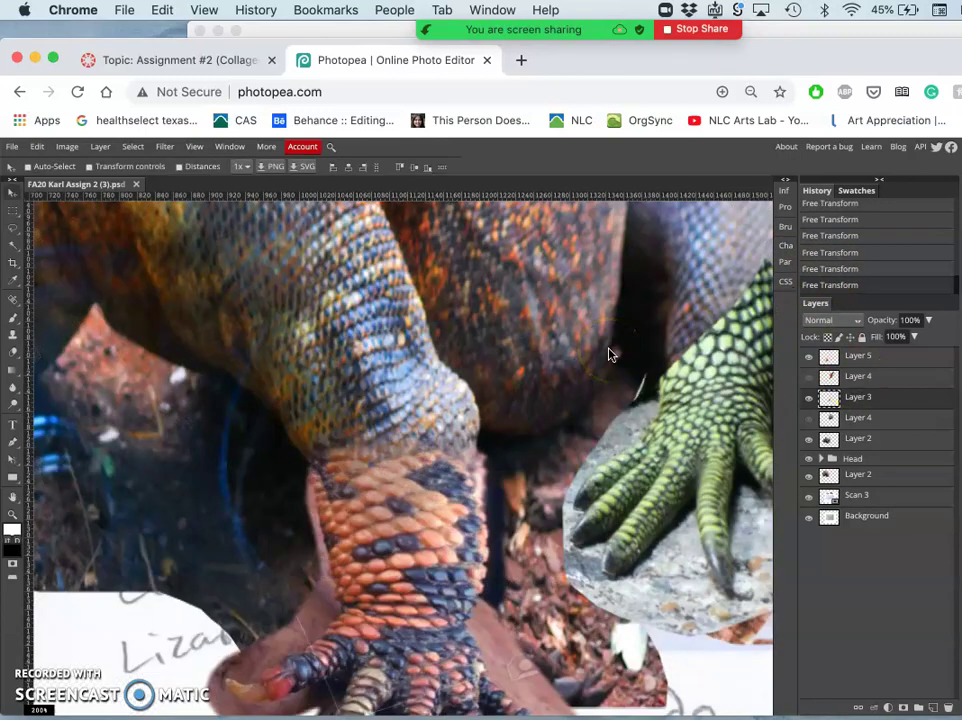
{"action": "scroll", "coordinate": [608, 353], "scroll_direction": "right", "scroll_amount": 3}
{"action": "scroll", "coordinate": [608, 353], "scroll_direction": "right", "scroll_amount": 3}
{"action": "scroll", "coordinate": [608, 353], "scroll_direction": "up", "scroll_amount": 2}
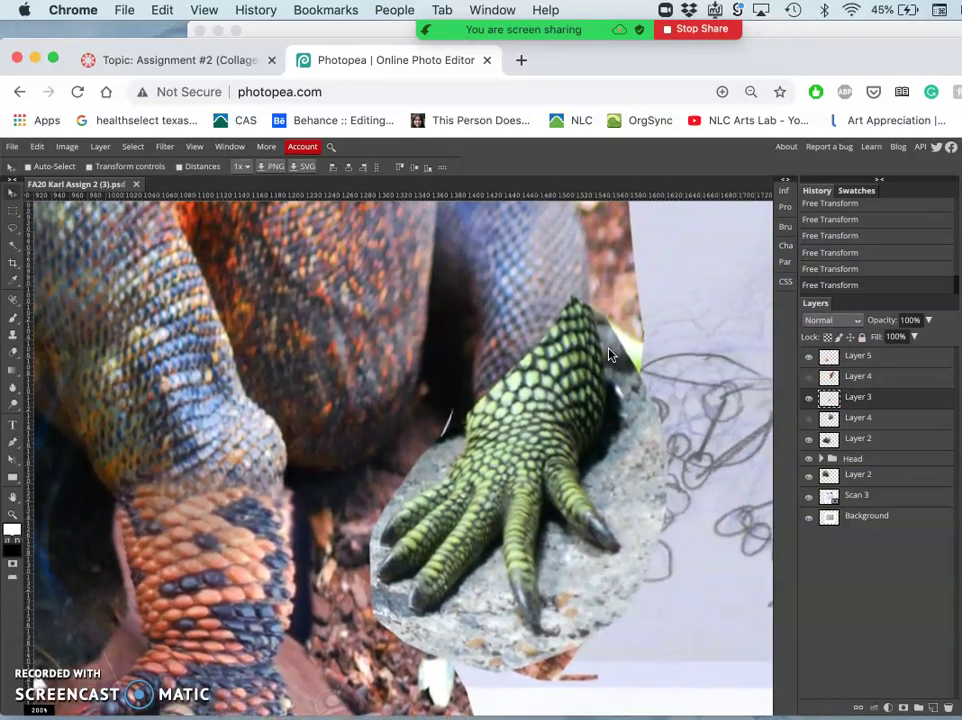
{"action": "left_click", "coordinate": [72, 147]}
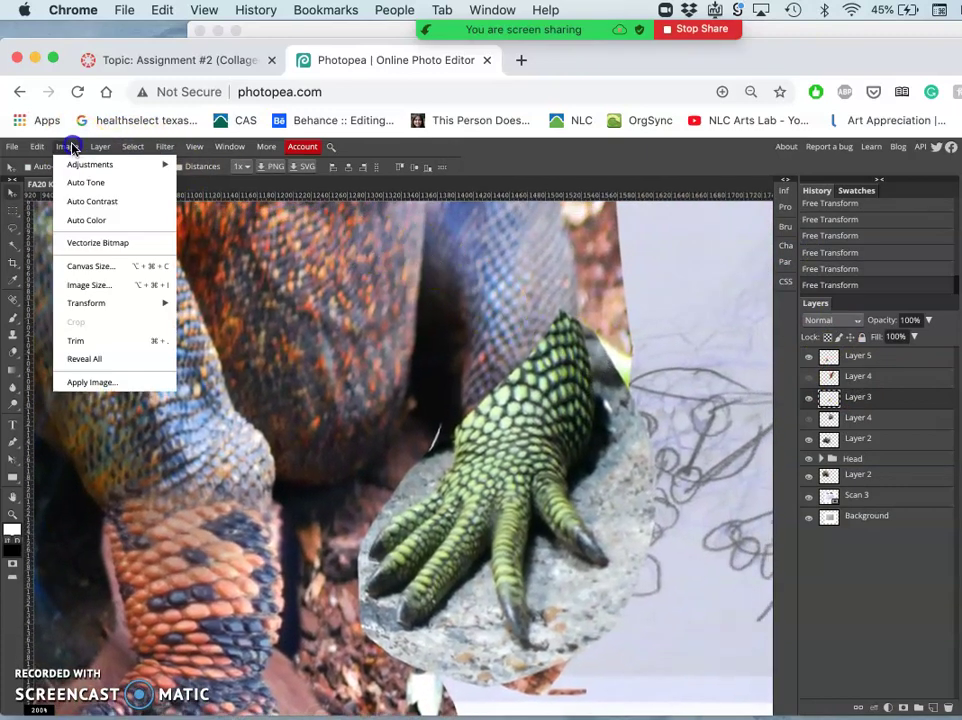
{"action": "mouse_move", "coordinate": [80, 166]}
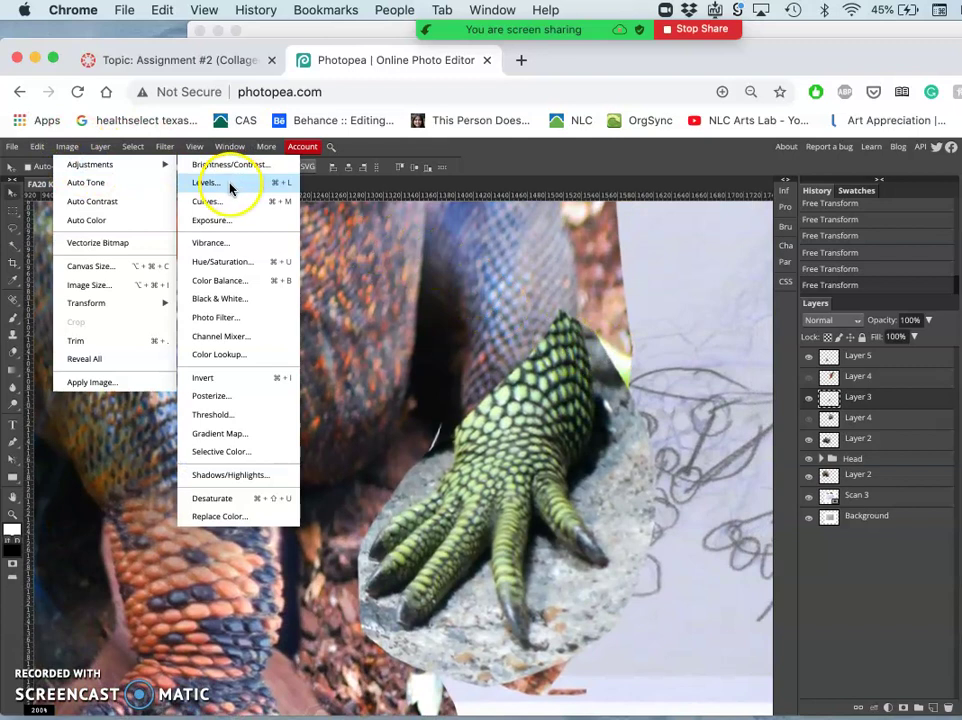
{"action": "left_click", "coordinate": [228, 183]}
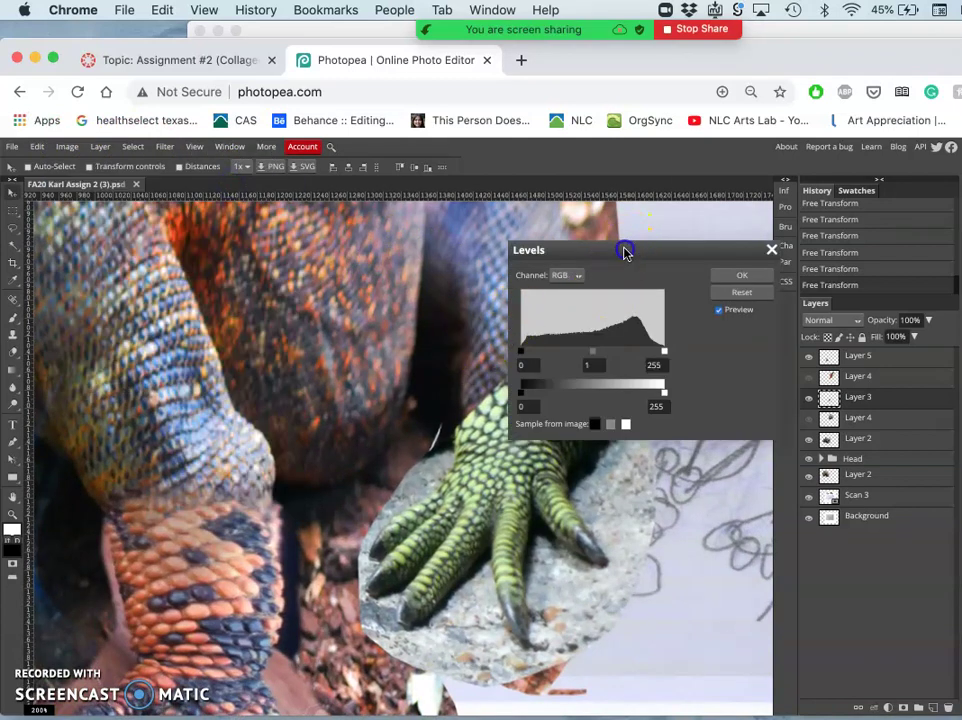
{"action": "left_click_drag", "start_coordinate": [624, 247], "coordinate": [806, 392]}
{"action": "left_click_drag", "start_coordinate": [772, 503], "coordinate": [763, 500]}
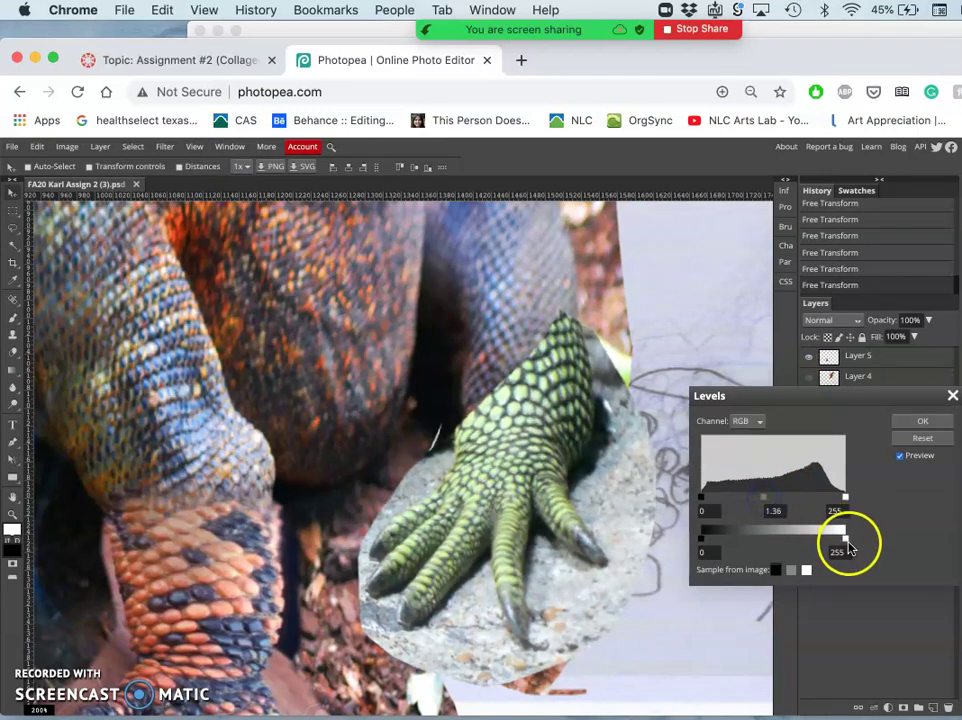
{"action": "left_click_drag", "start_coordinate": [847, 545], "coordinate": [824, 541]}
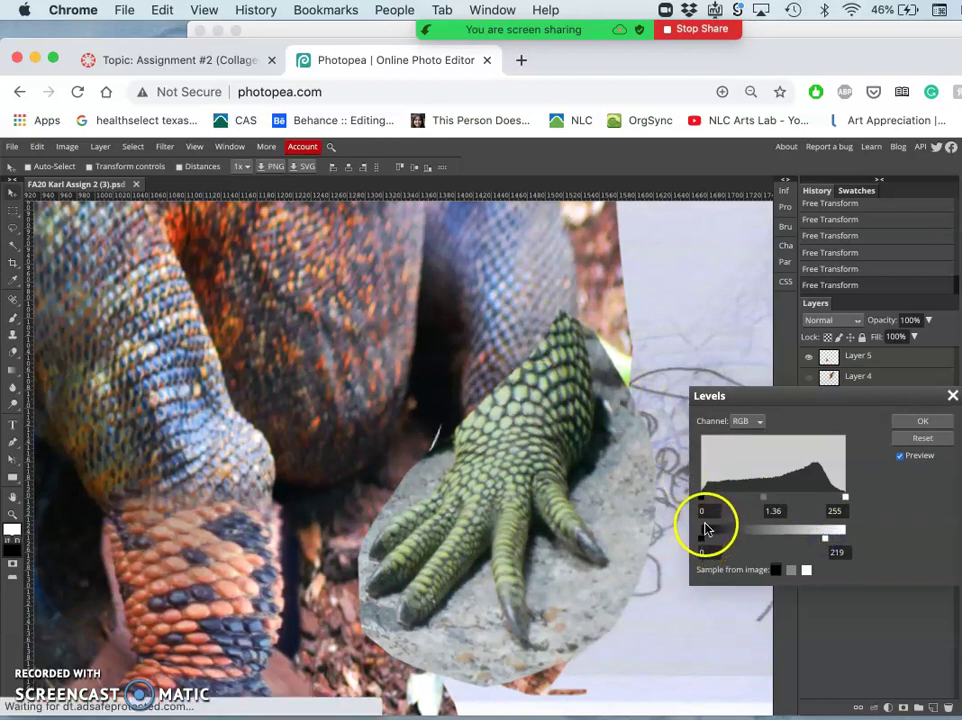
{"action": "left_click_drag", "start_coordinate": [763, 501], "coordinate": [771, 500]}
{"action": "left_click", "coordinate": [908, 421]}
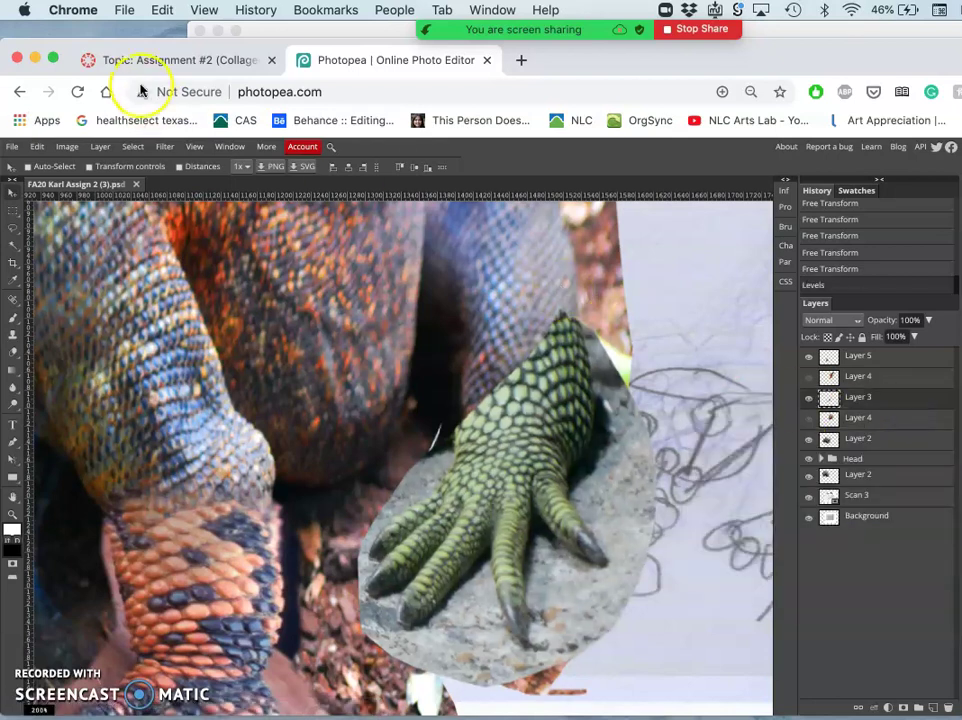
Shift the green foot's hue from green toward a yellowish brown with a Hue/Saturation adjustment
{"action": "left_click", "coordinate": [68, 146]}
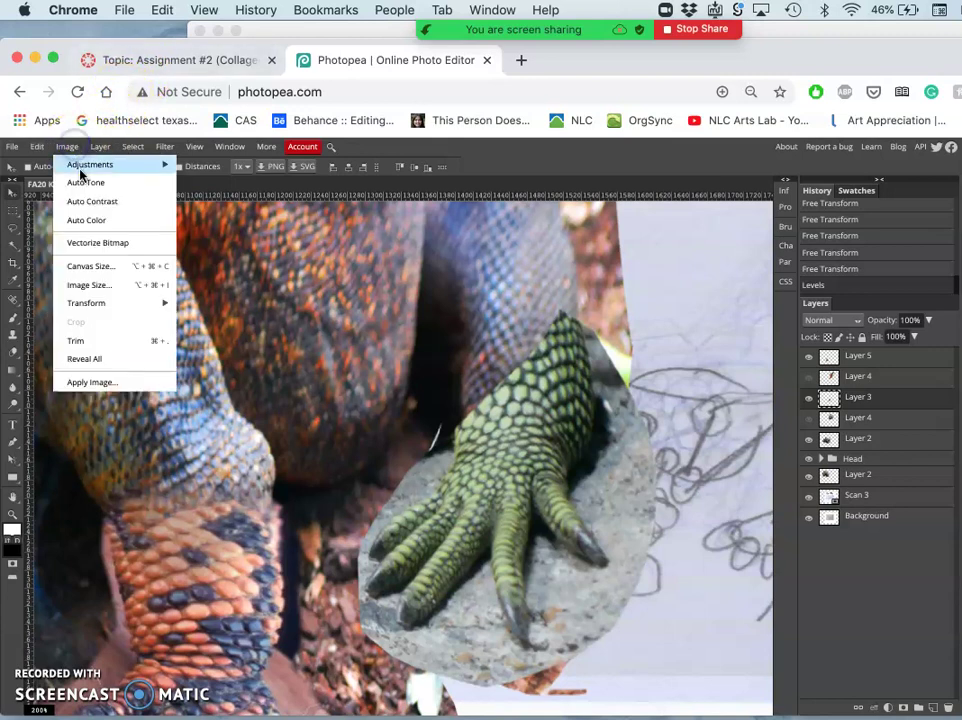
{"action": "mouse_move", "coordinate": [90, 165]}
{"action": "left_click", "coordinate": [200, 262]}
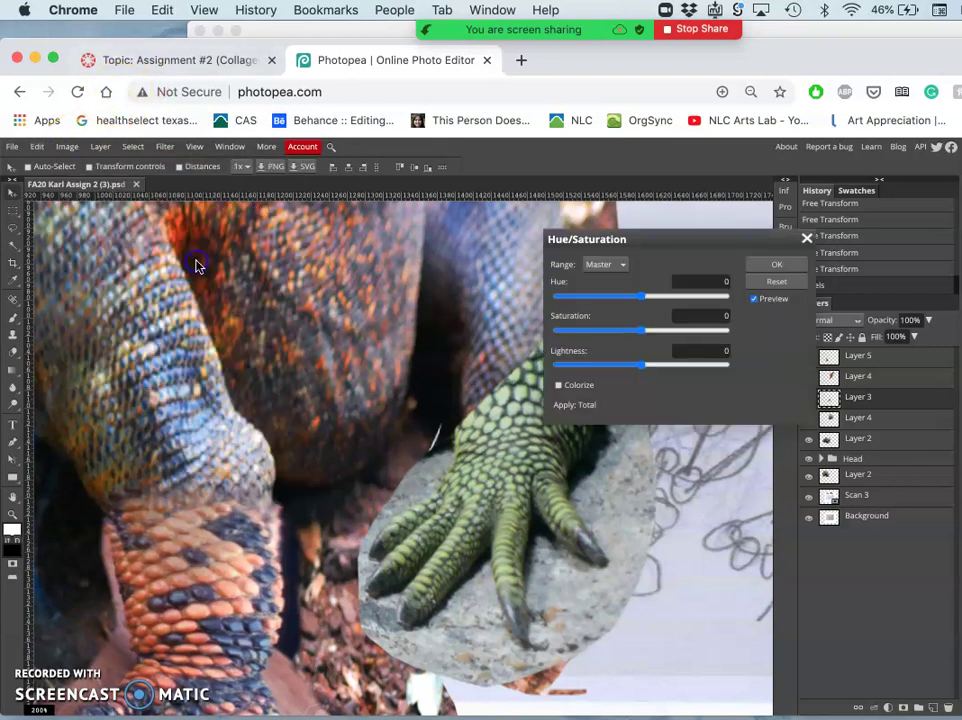
{"action": "left_click_drag", "start_coordinate": [643, 238], "coordinate": [720, 279]}
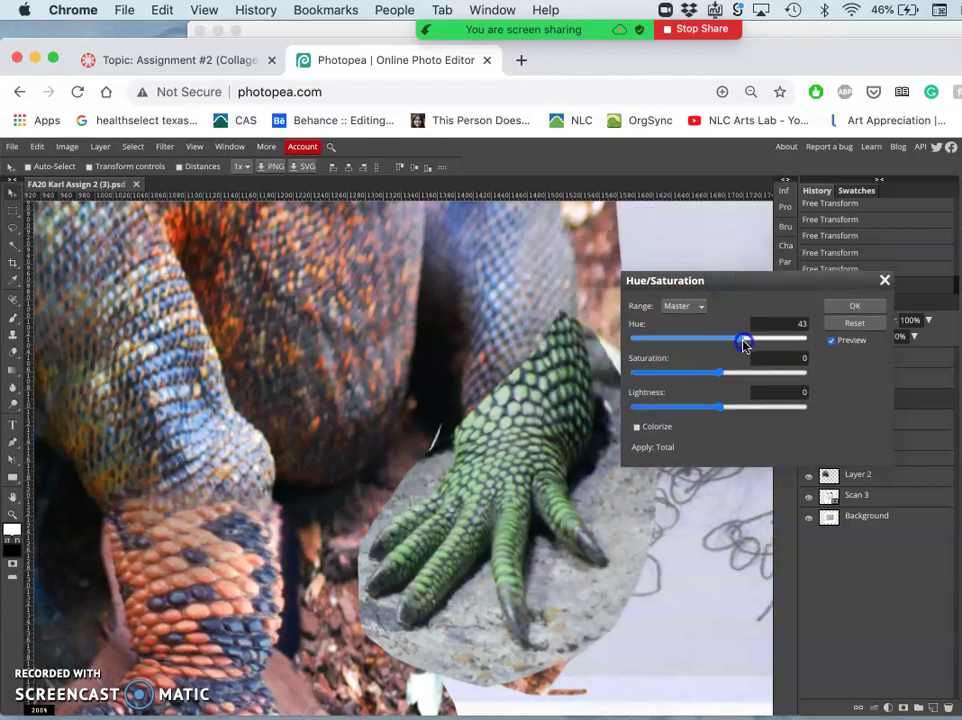
{"action": "left_click_drag", "start_coordinate": [700, 344], "coordinate": [700, 345]}
{"action": "left_click", "coordinate": [855, 308]}
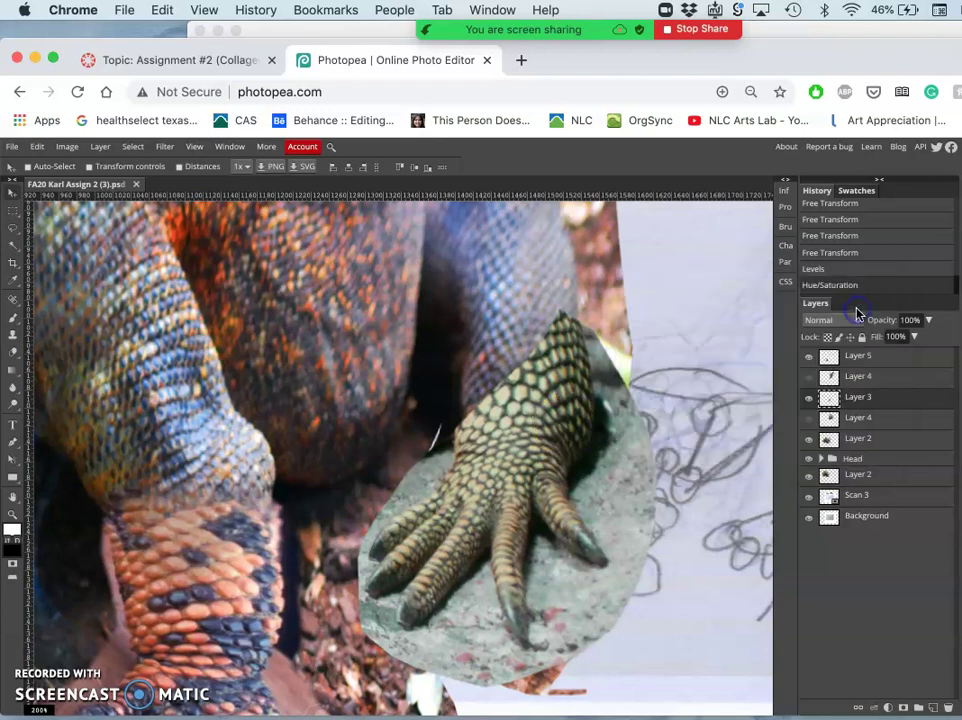
Apply a Color Balance to the recolored rear foot, setting blue in the shadows to 39 and shifting the highlights toward a warmer tone
{"action": "left_click", "coordinate": [66, 148]}
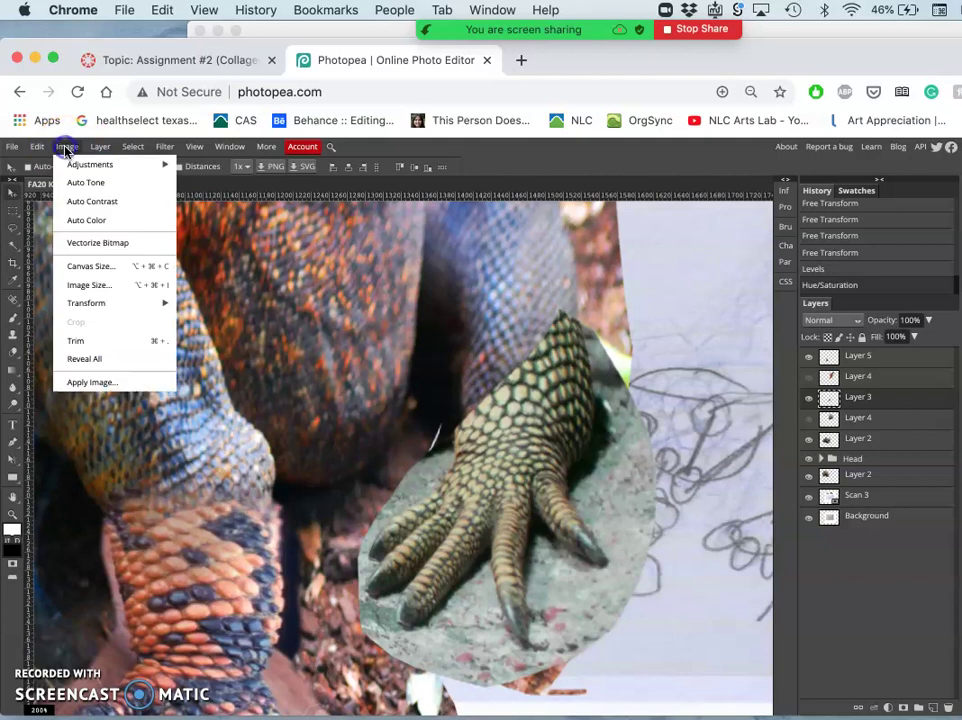
{"action": "mouse_move", "coordinate": [72, 165]}
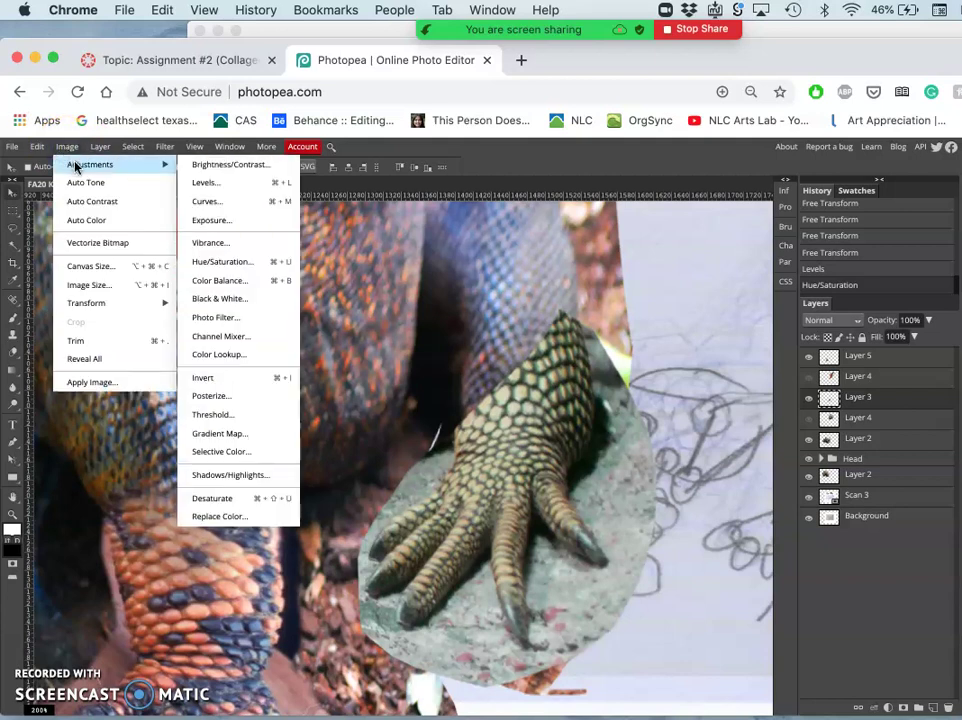
{"action": "left_click", "coordinate": [215, 276]}
{"action": "left_click_drag", "start_coordinate": [629, 281], "coordinate": [700, 269]}
{"action": "left_click_drag", "start_coordinate": [690, 395], "coordinate": [724, 395]}
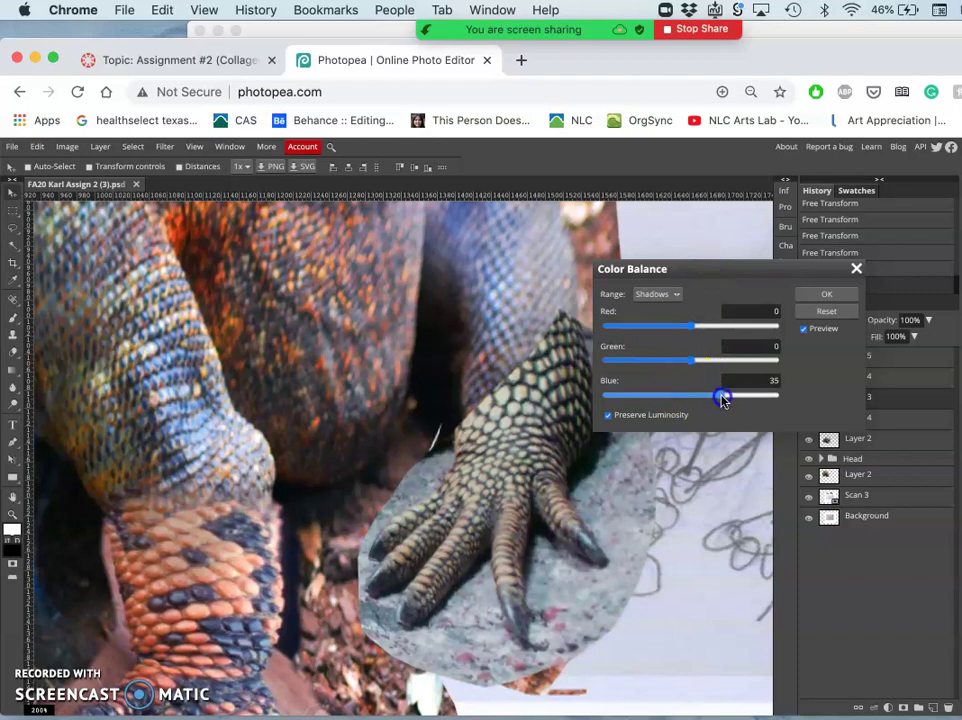
{"action": "left_click", "coordinate": [676, 295]}
{"action": "left_click", "coordinate": [670, 314]}
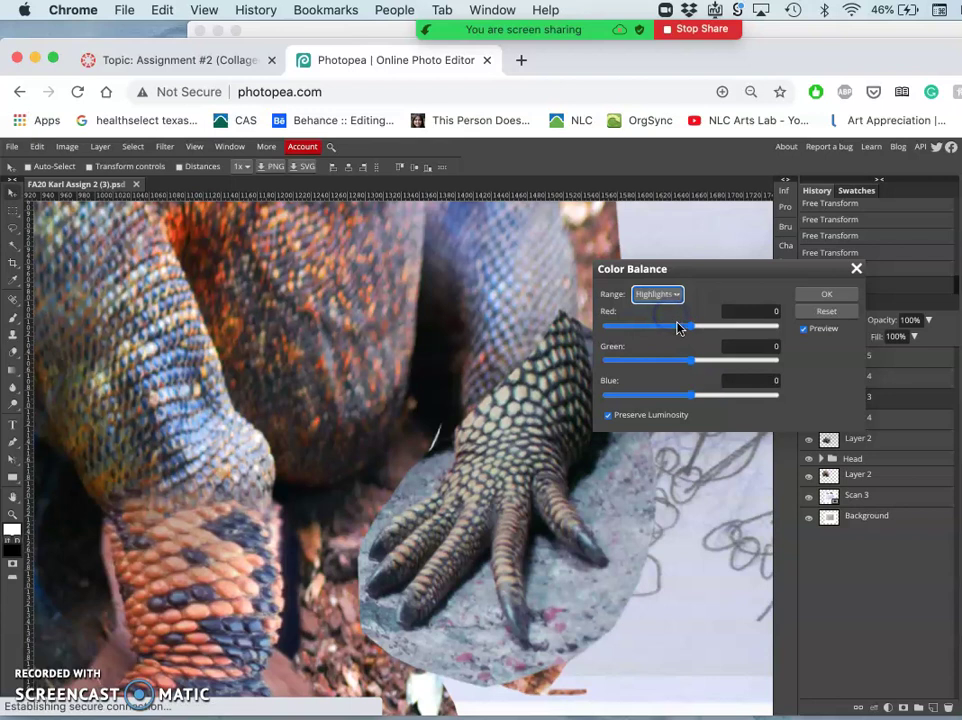
{"action": "left_click_drag", "start_coordinate": [690, 331], "coordinate": [687, 397]}
{"action": "left_click", "coordinate": [805, 297]}
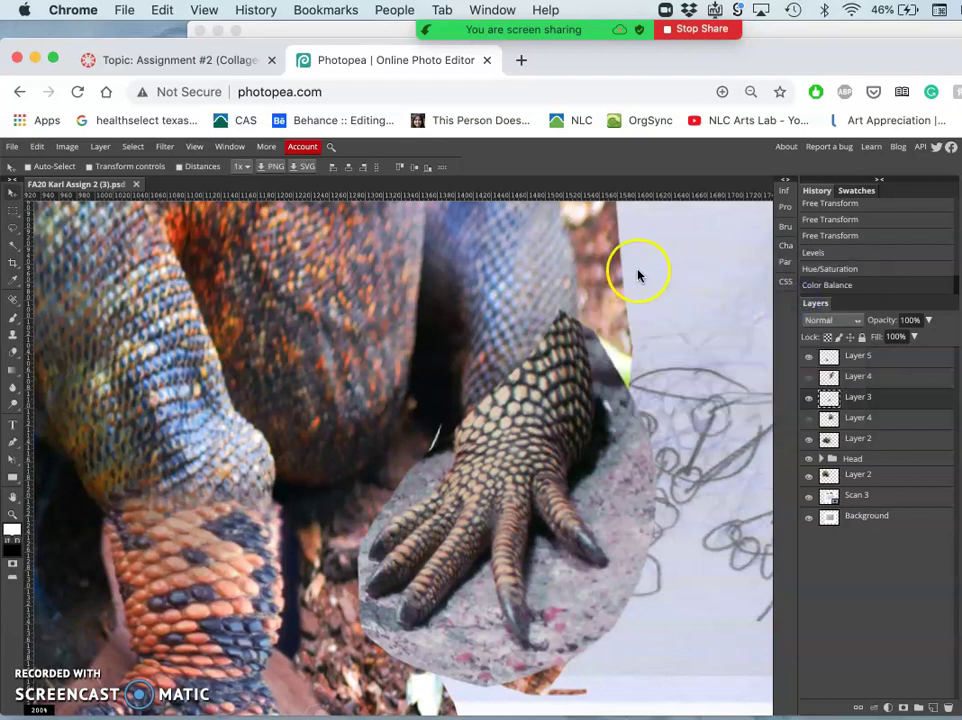